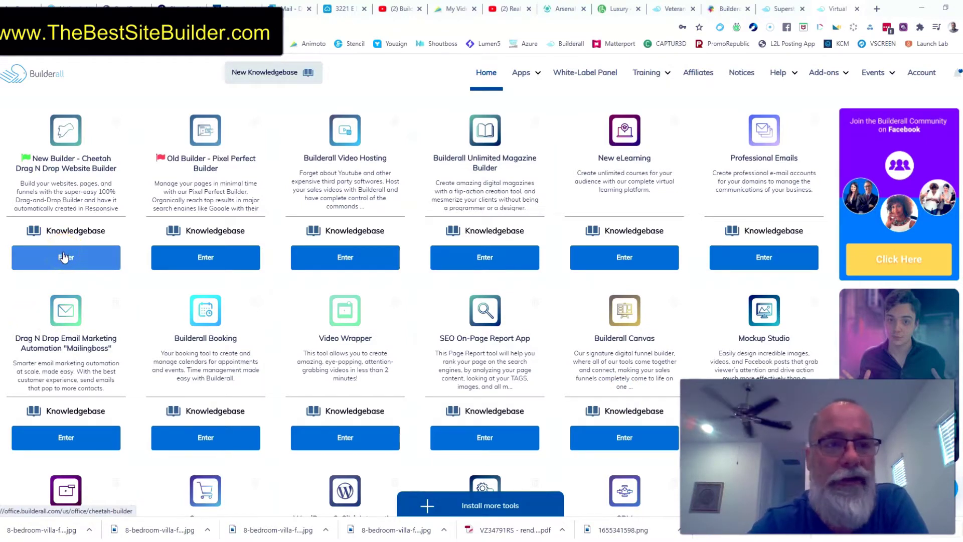
Enter Cheetah and open the live 'Just Listed Home of the Day' site
left_click(64, 257)
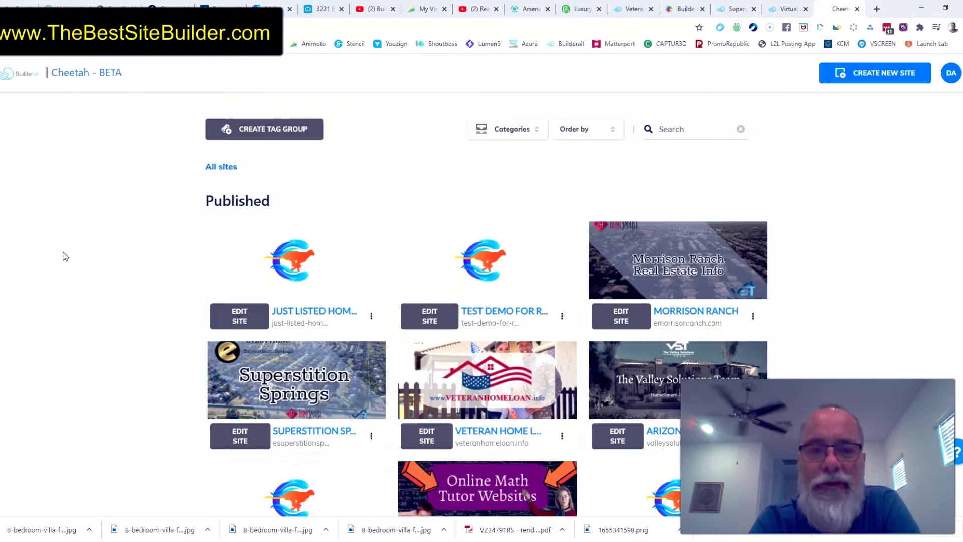
scroll(305, 236, "down", 2)
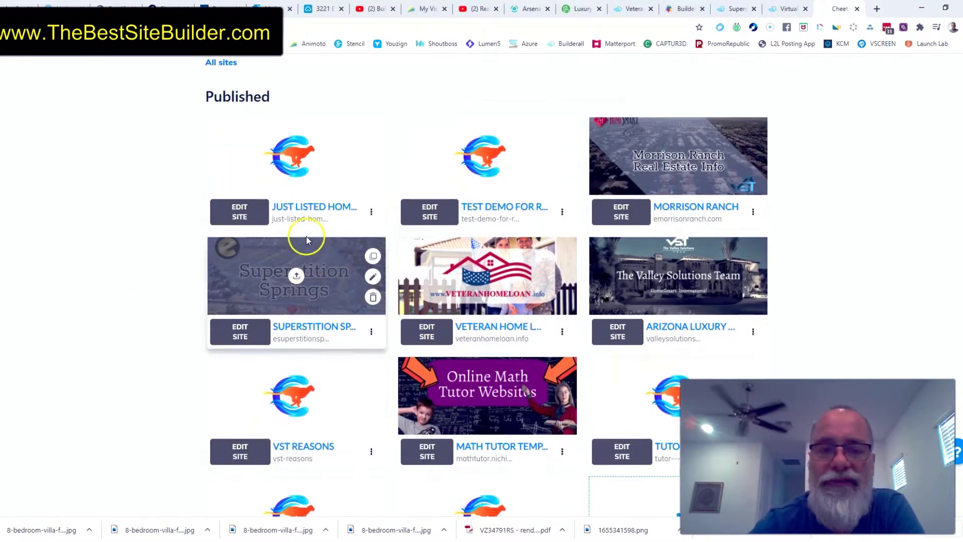
left_click(295, 206)
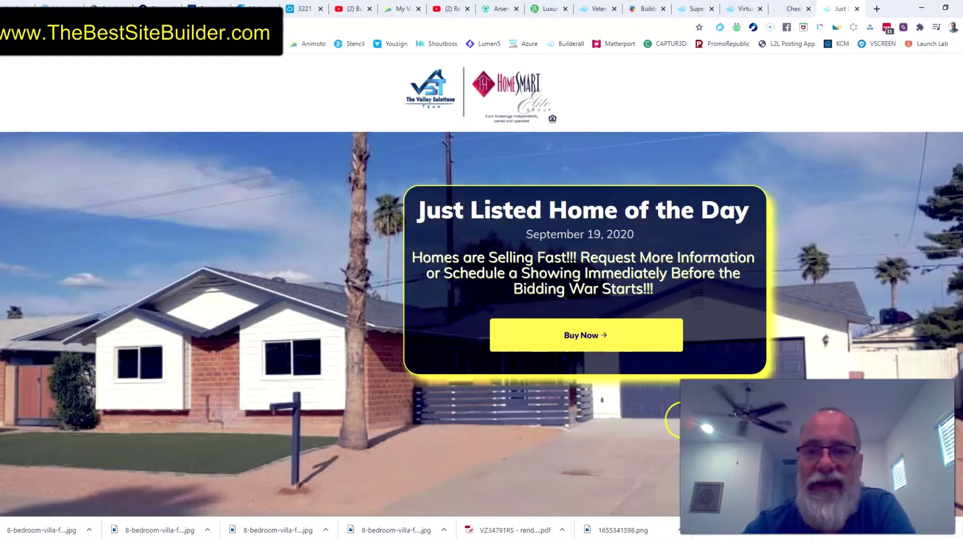
Scroll the live site, try its Buy Now lead-capture form, then close the site tab
scroll(856, 333, "down", 1)
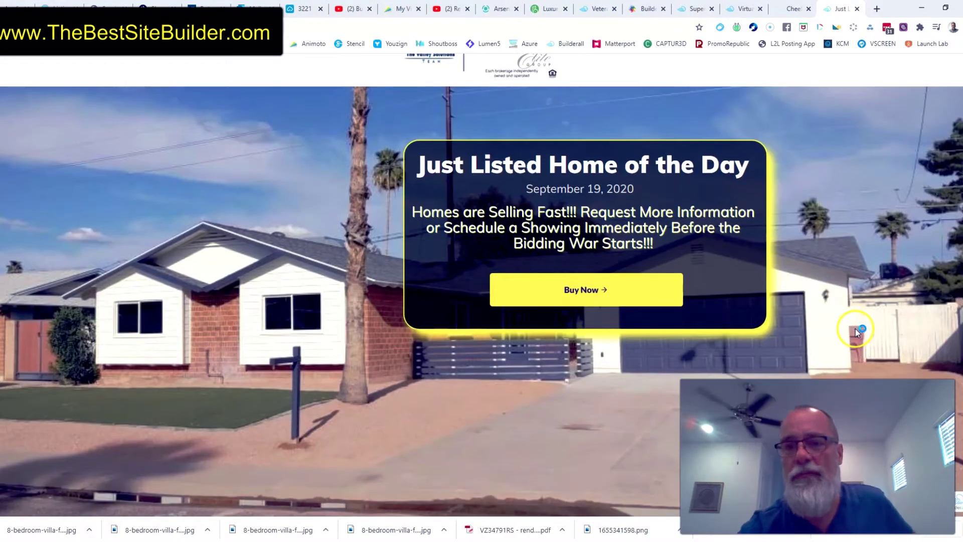
scroll(856, 332, "up", 1)
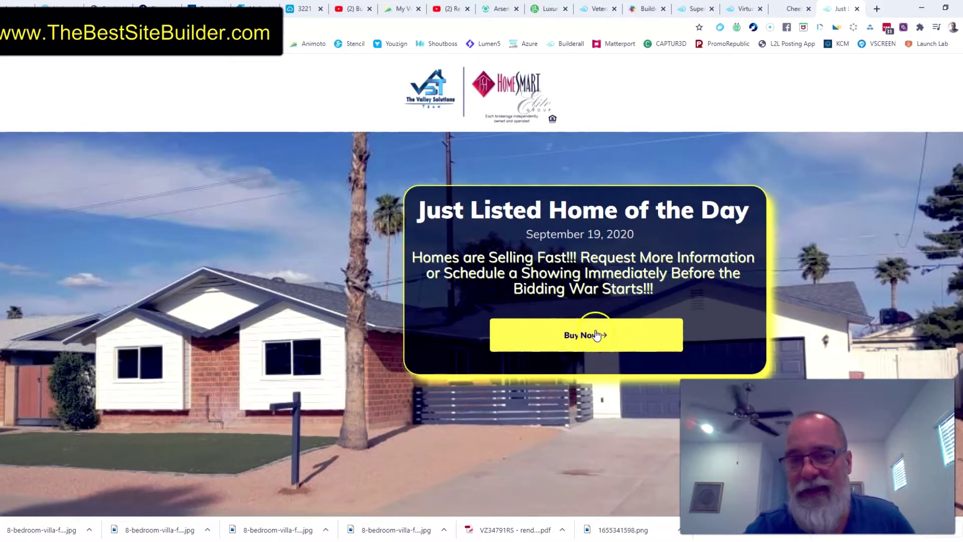
scroll(203, 293, "down", 2)
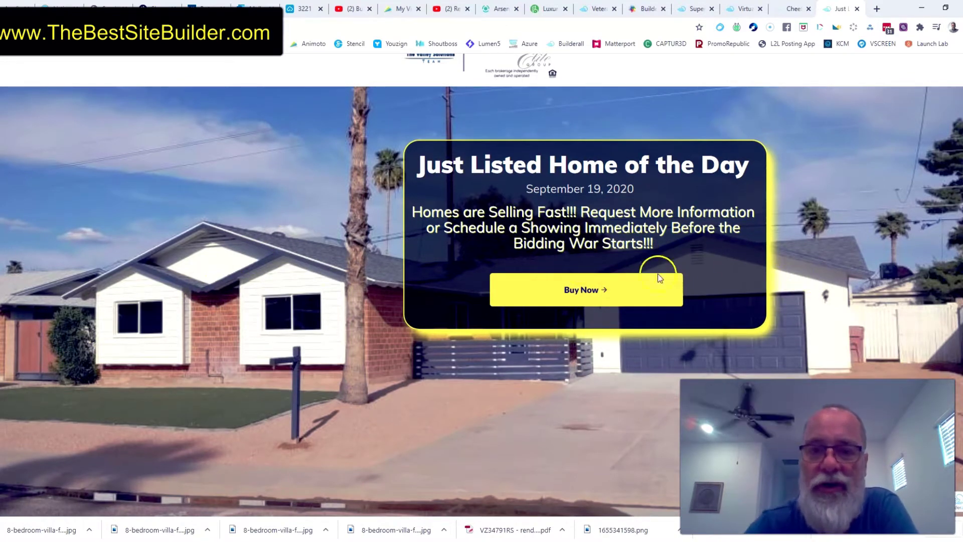
left_click(577, 292)
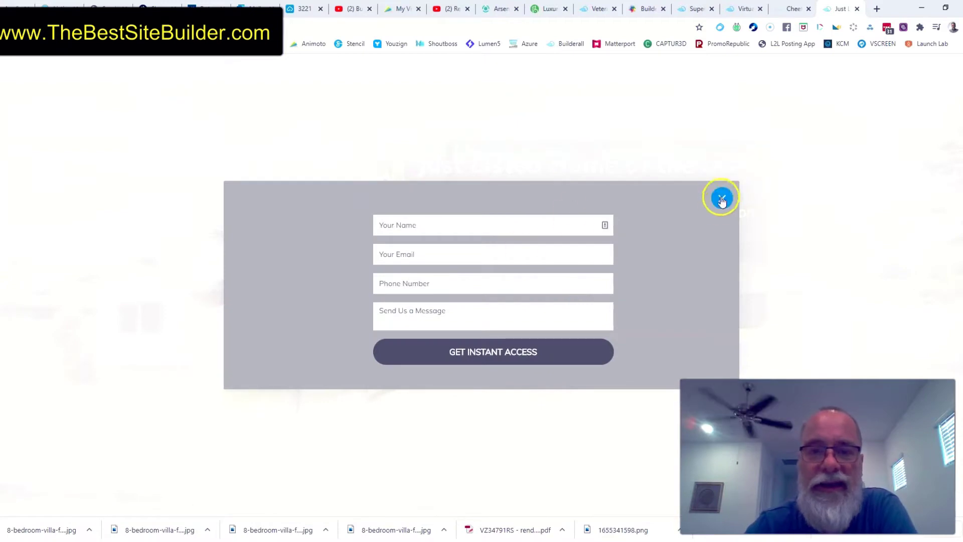
left_click(722, 199)
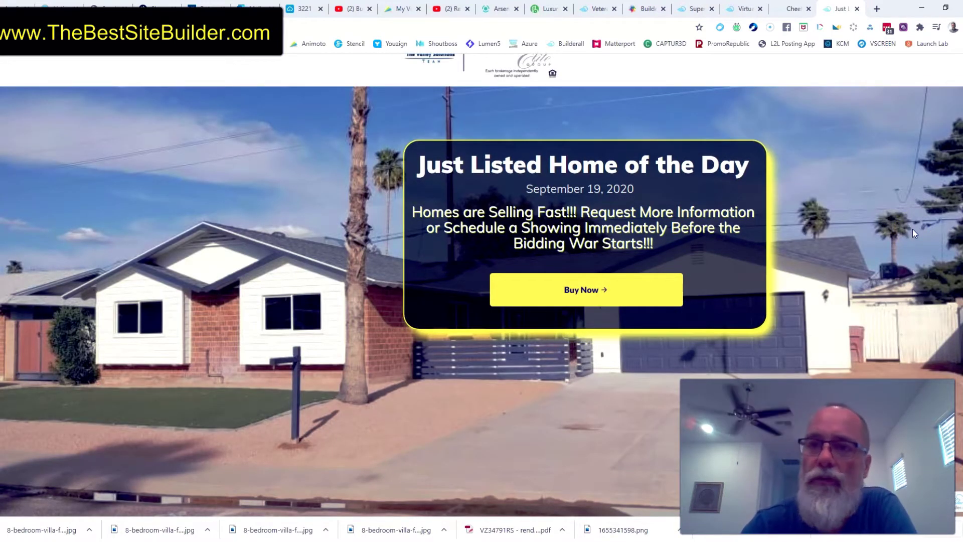
left_click(858, 9)
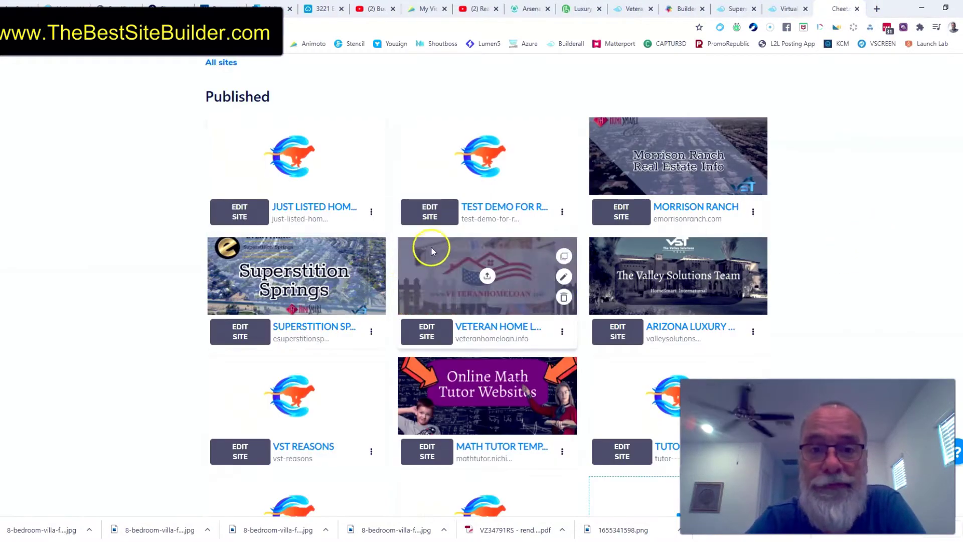
Edit the Test Demo for Real Estate site and open its HOME page in the editor
left_click(428, 212)
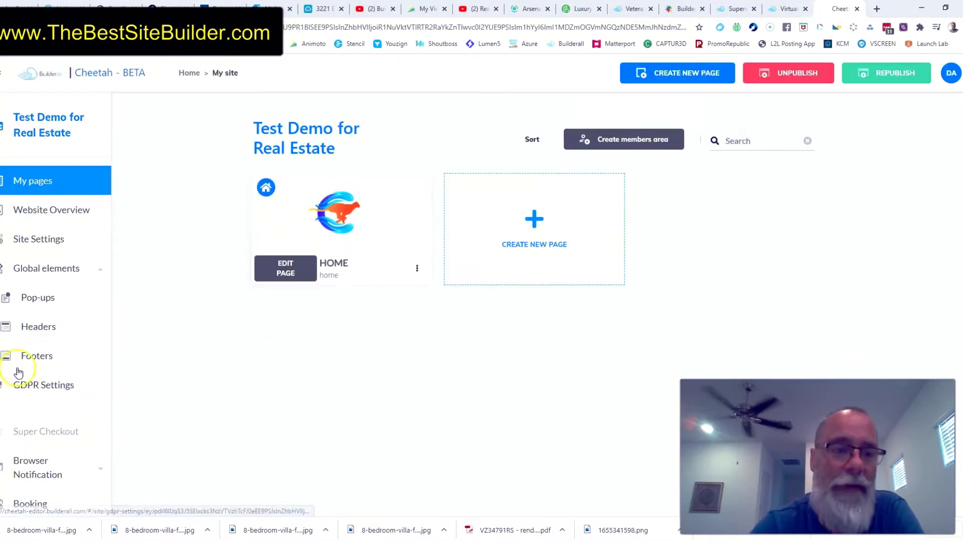
left_click(34, 327)
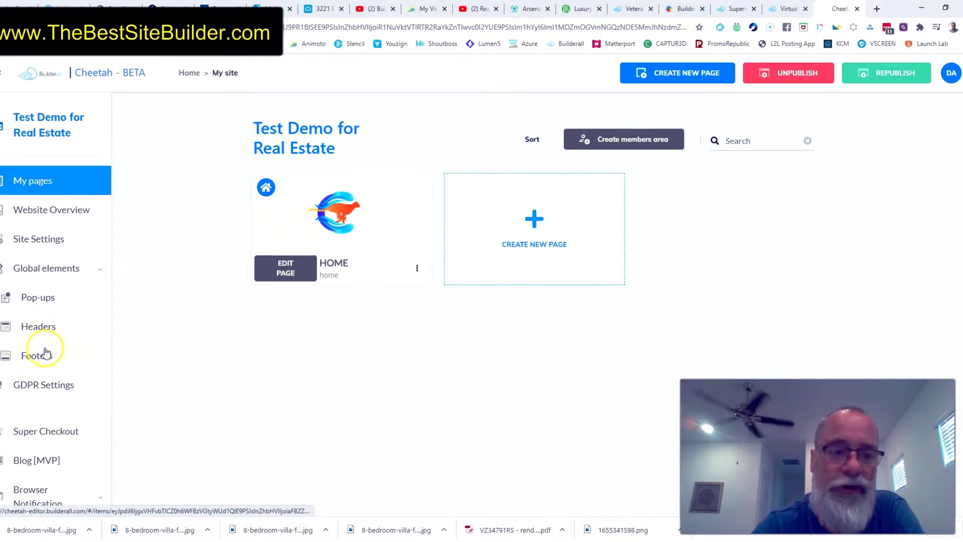
left_click(282, 267)
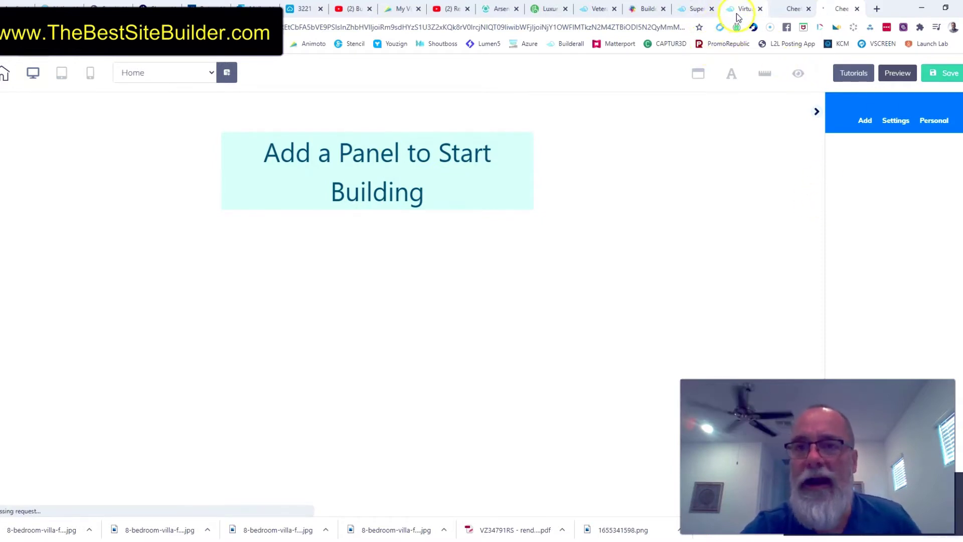
left_click(594, 10)
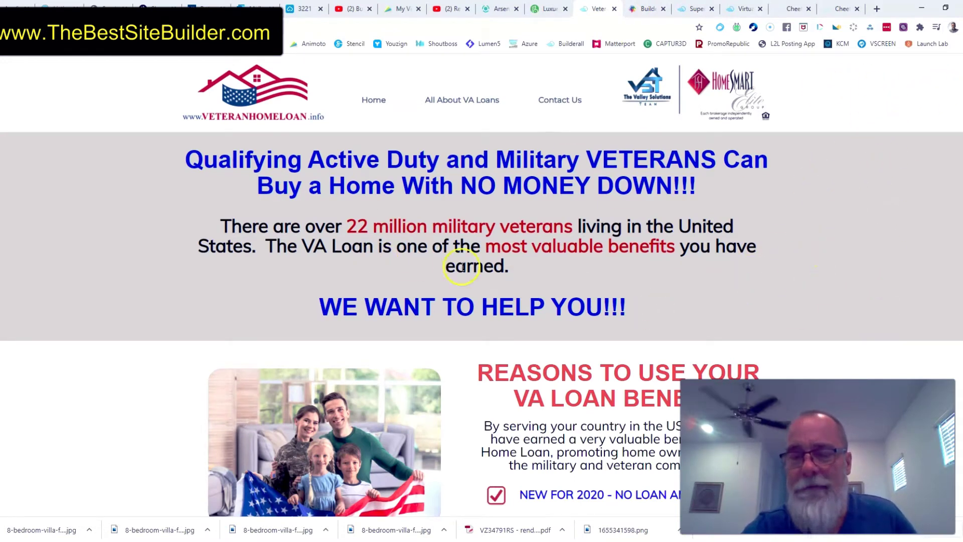
left_click(645, 8)
scroll(881, 269, "down", 5)
scroll(895, 158, "up", 3)
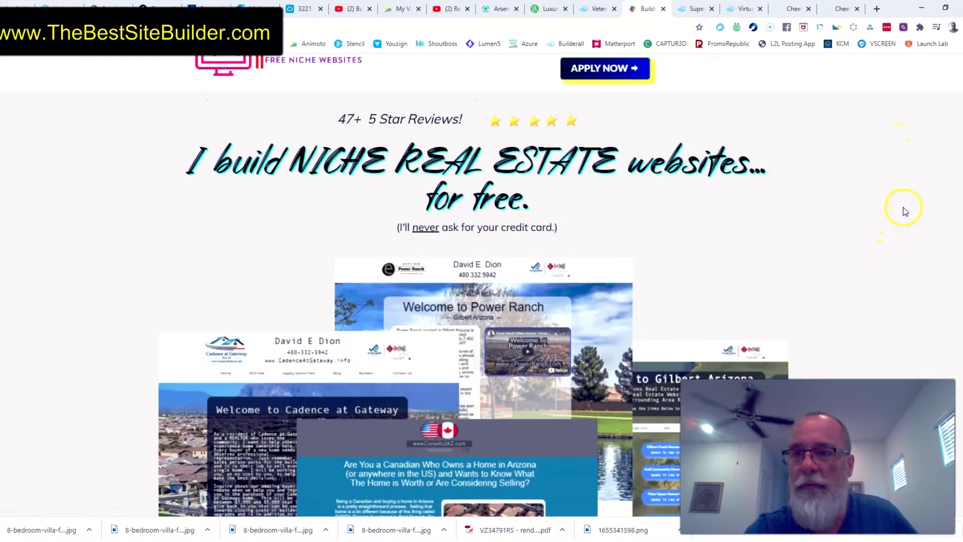
scroll(903, 209, "down", 2)
scroll(903, 209, "up", 2)
scroll(903, 182, "down", 6)
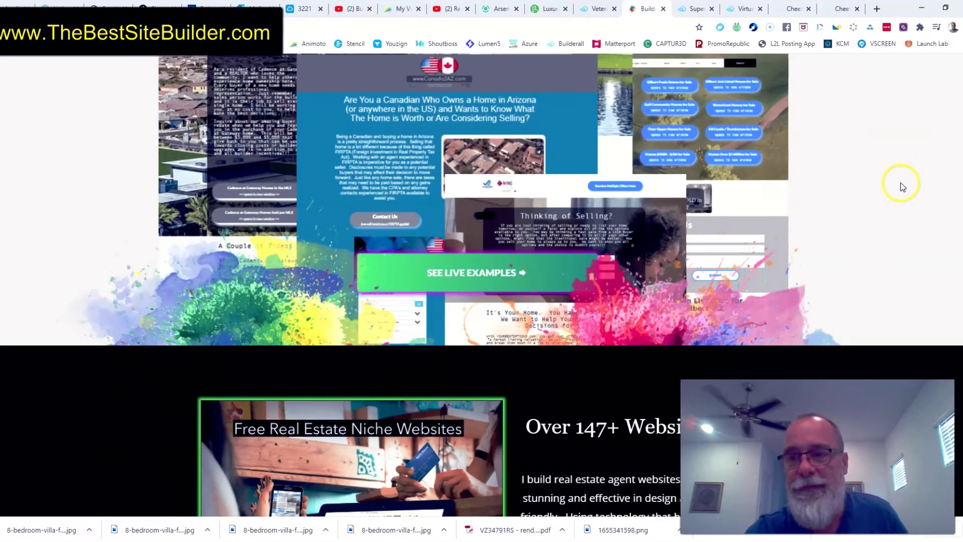
scroll(900, 179, "up", 7)
scroll(376, 151, "up", 1)
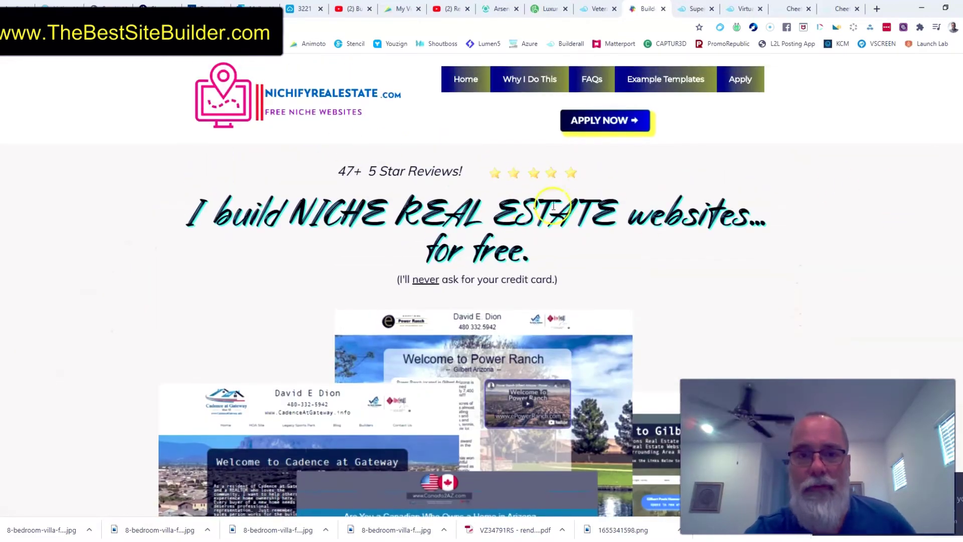
scroll(557, 156, "down", 4)
scroll(514, 108, "up", 4)
scroll(498, 172, "up", 1)
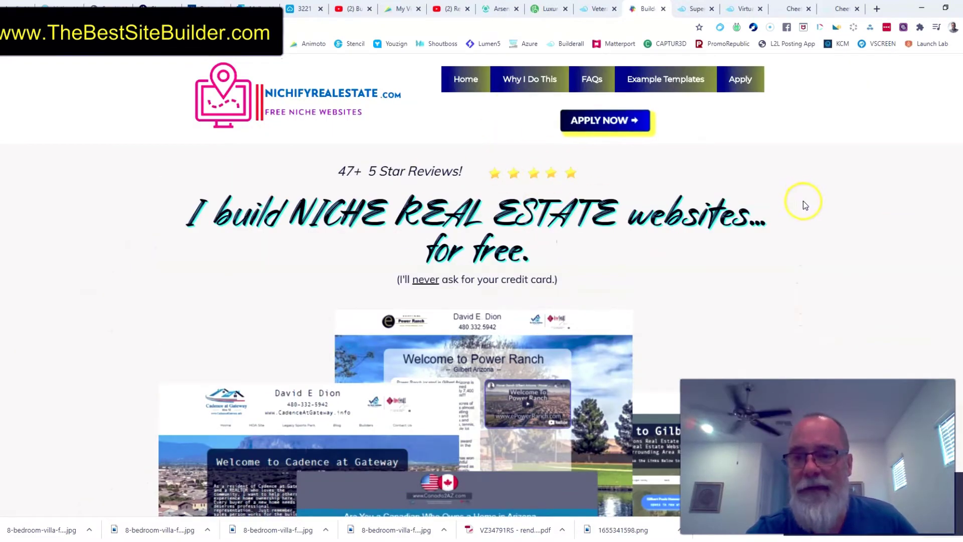
scroll(803, 200, "down", 5)
scroll(863, 242, "down", 5)
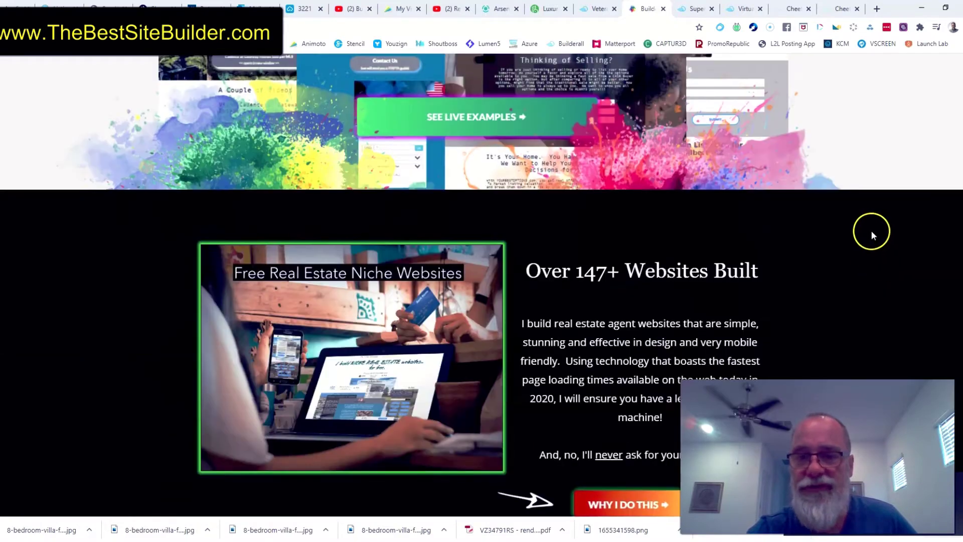
scroll(863, 214, "up", 6)
left_click(695, 8)
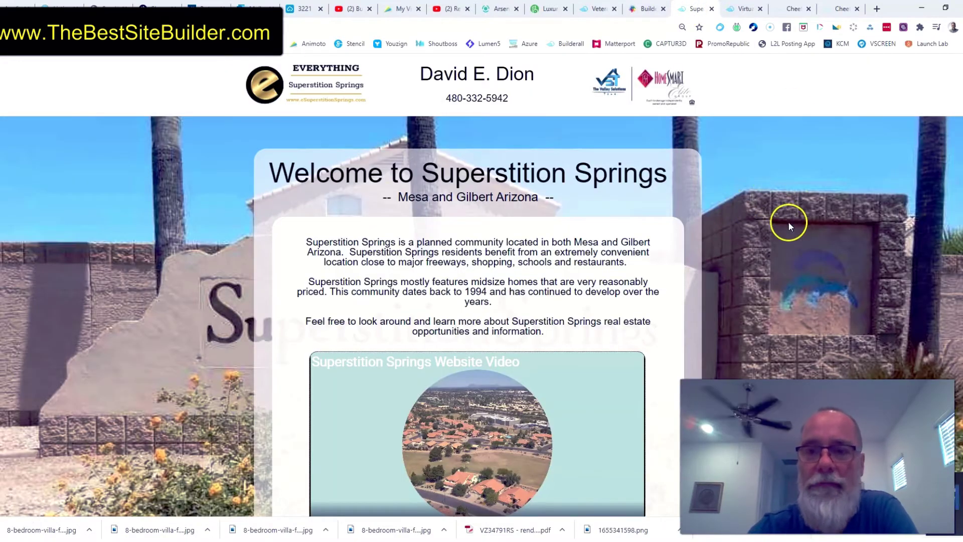
scroll(819, 99, "down", 4)
scroll(827, 195, "up", 2)
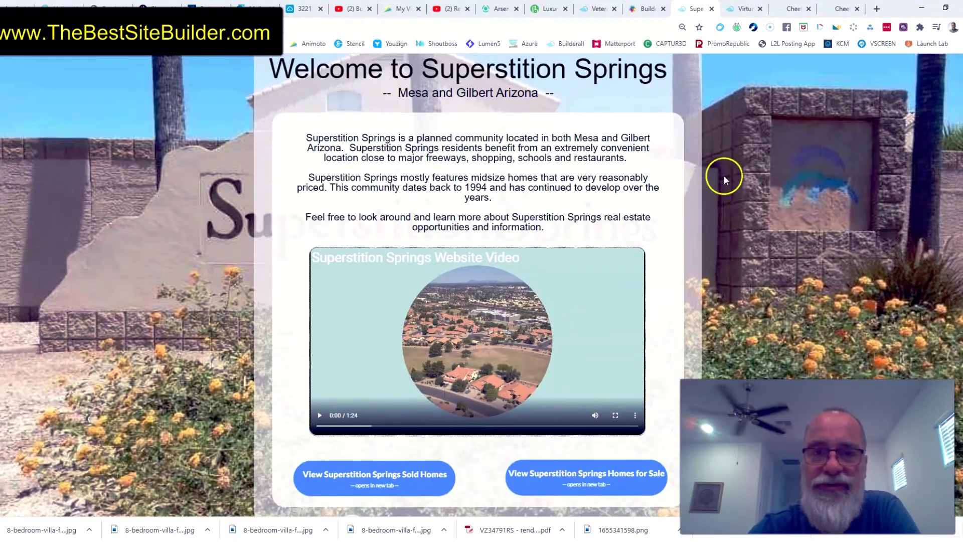
scroll(723, 181, "up", 2)
left_click(843, 9)
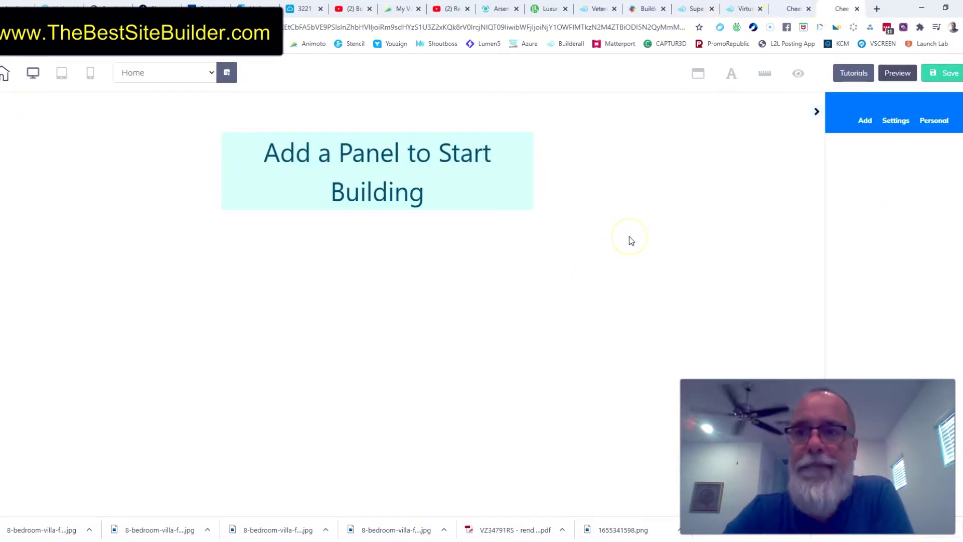
Open Add > Panels, browse the panel categories, and display the 1st Fold templates
left_click(863, 121)
left_click(869, 152)
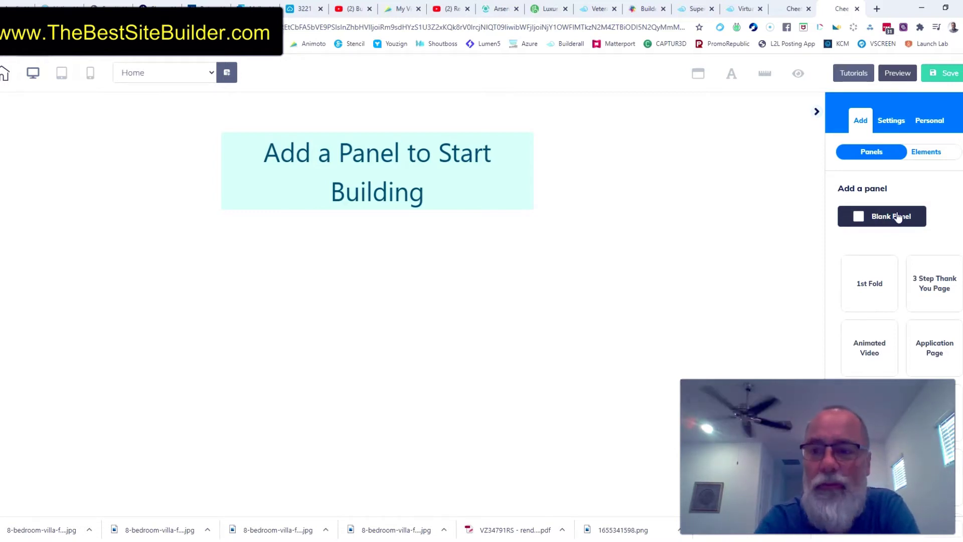
left_click(889, 215)
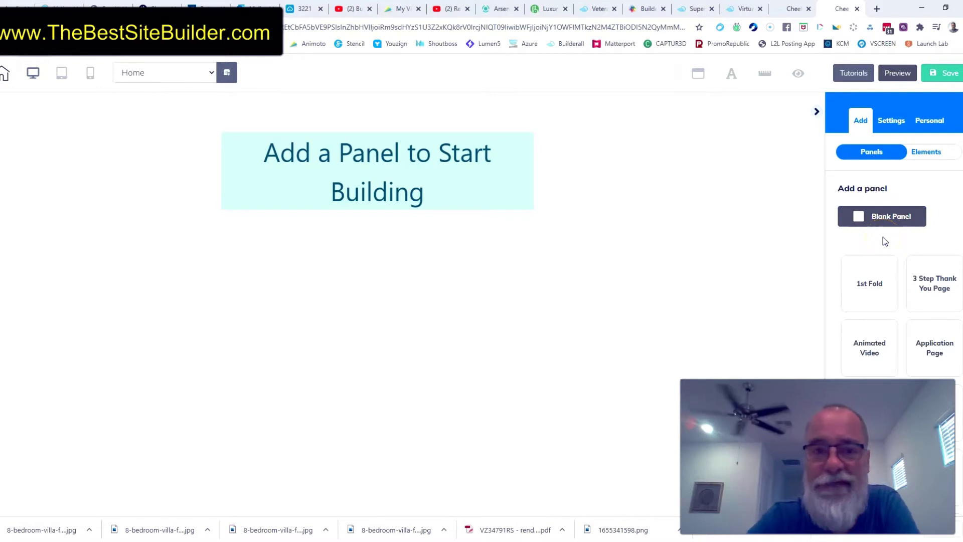
scroll(868, 318, "down", 3)
scroll(930, 301, "down", 8)
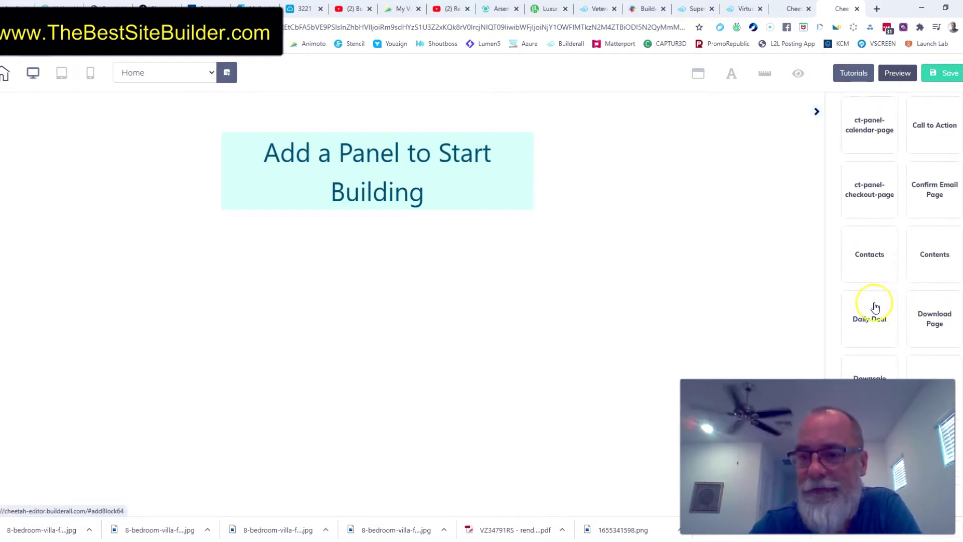
scroll(913, 299, "down", 9)
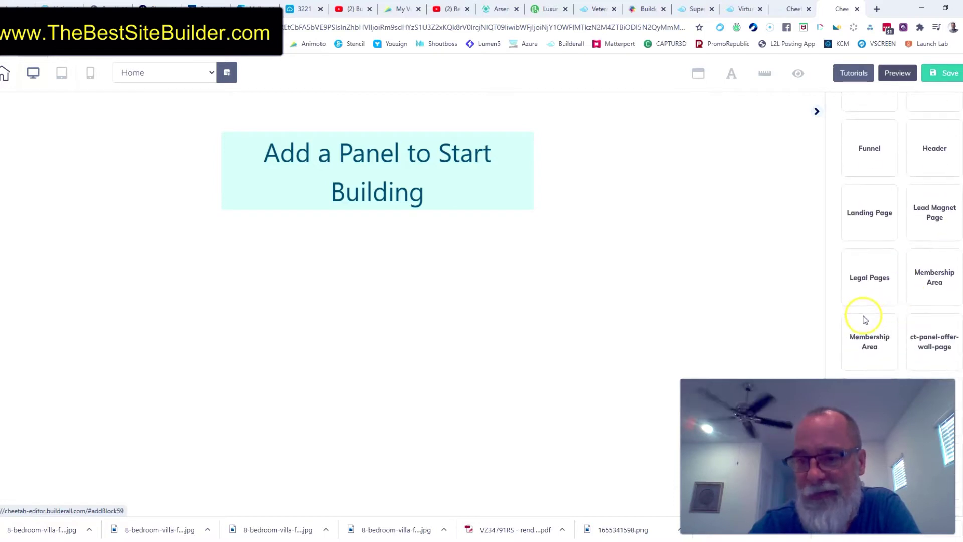
scroll(923, 325, "down", 8)
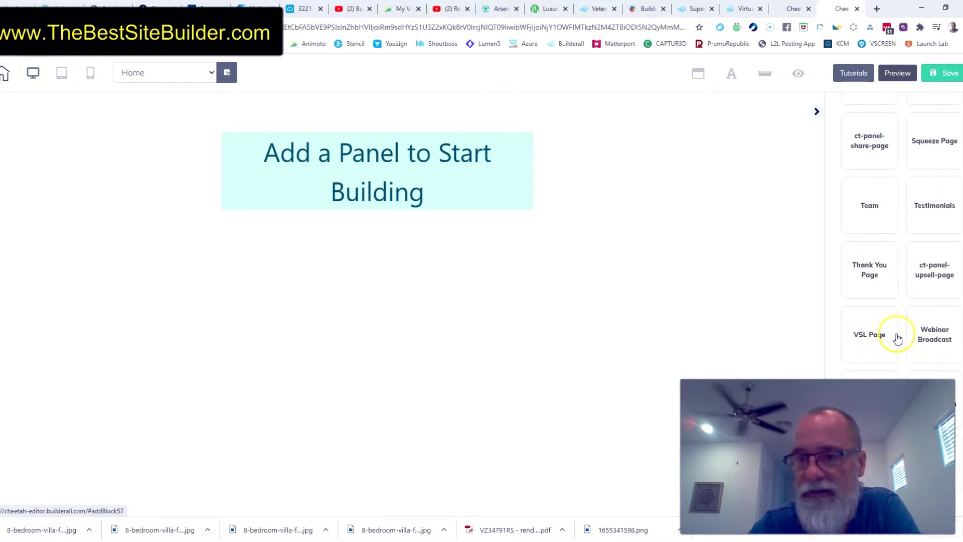
scroll(913, 376, "up", 8)
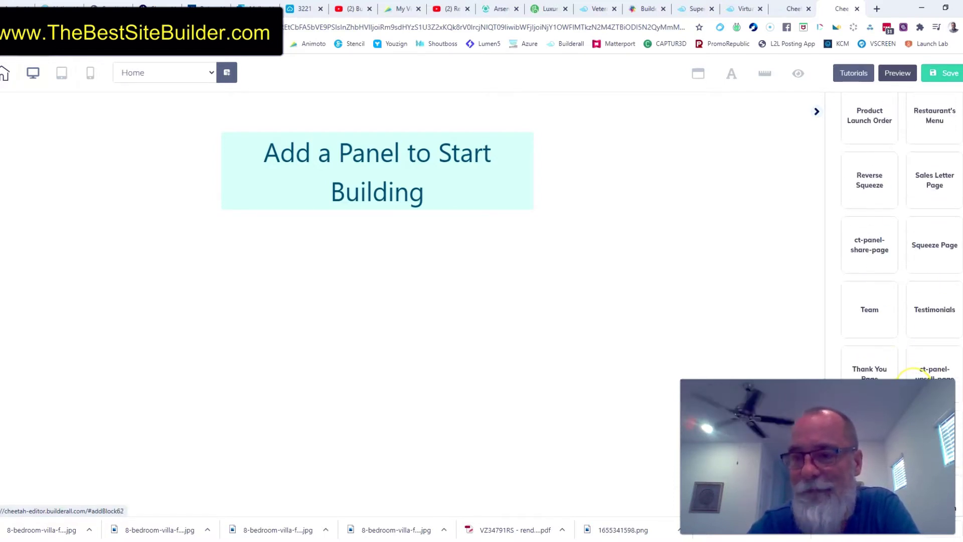
scroll(923, 327, "up", 18)
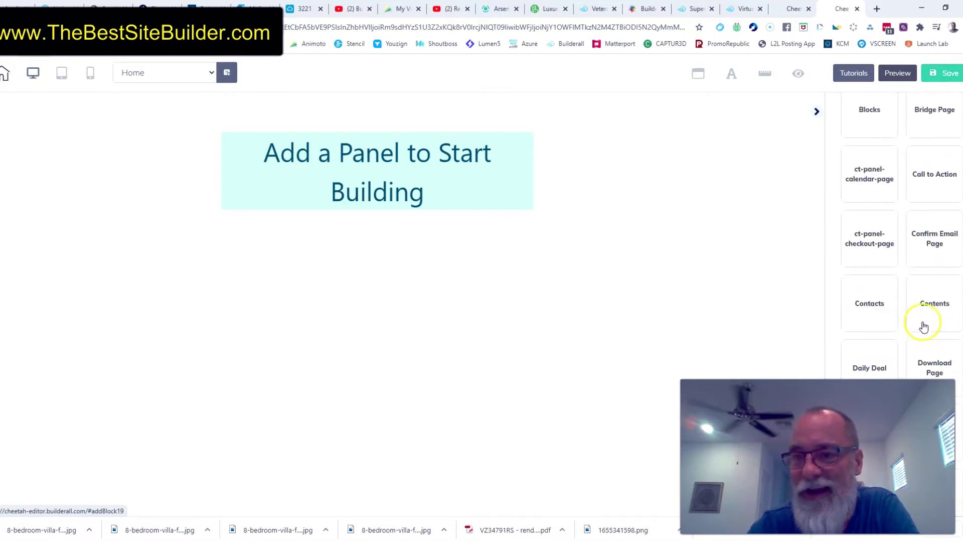
scroll(923, 326, "up", 2)
left_click(871, 232)
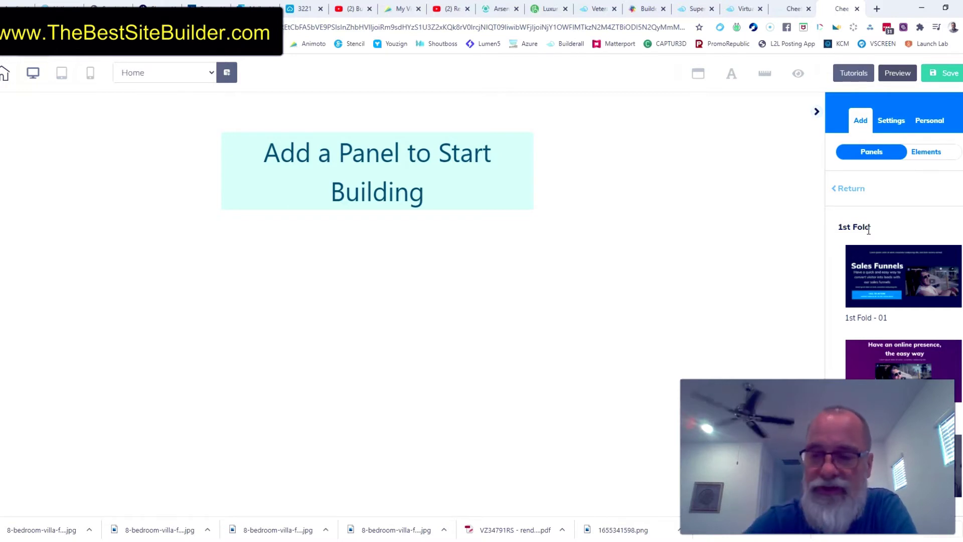
scroll(898, 254, "down", 4)
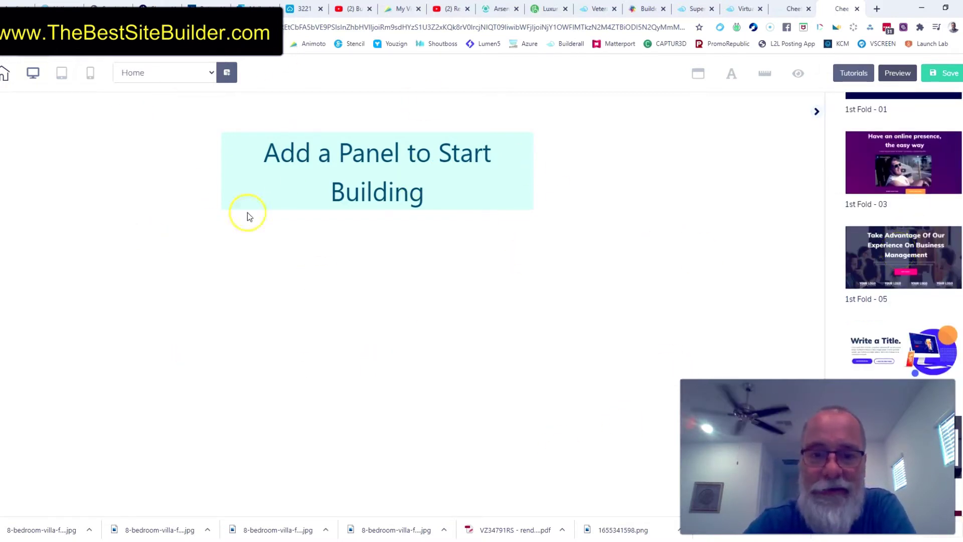
scroll(895, 256, "down", 4)
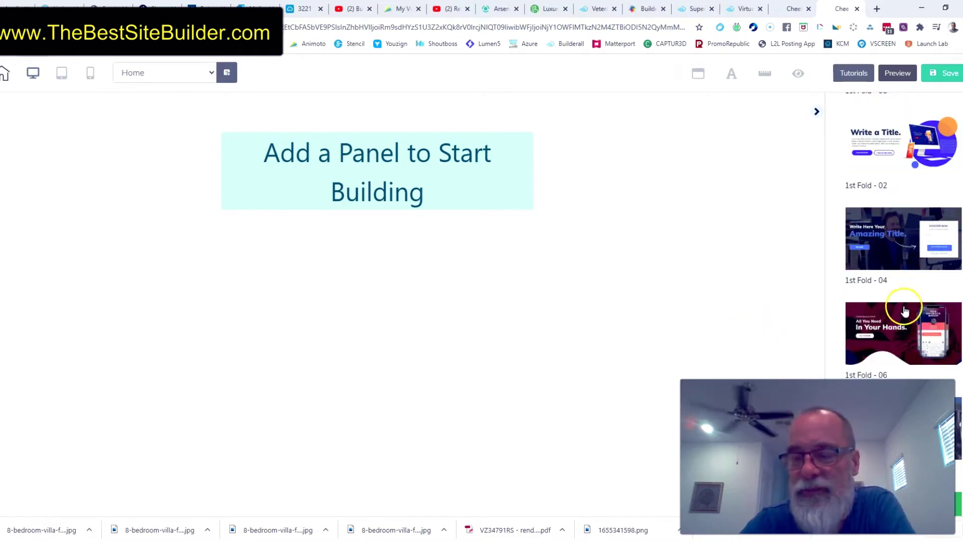
scroll(903, 311, "down", 12)
scroll(903, 327, "down", 15)
scroll(904, 327, "down", 9)
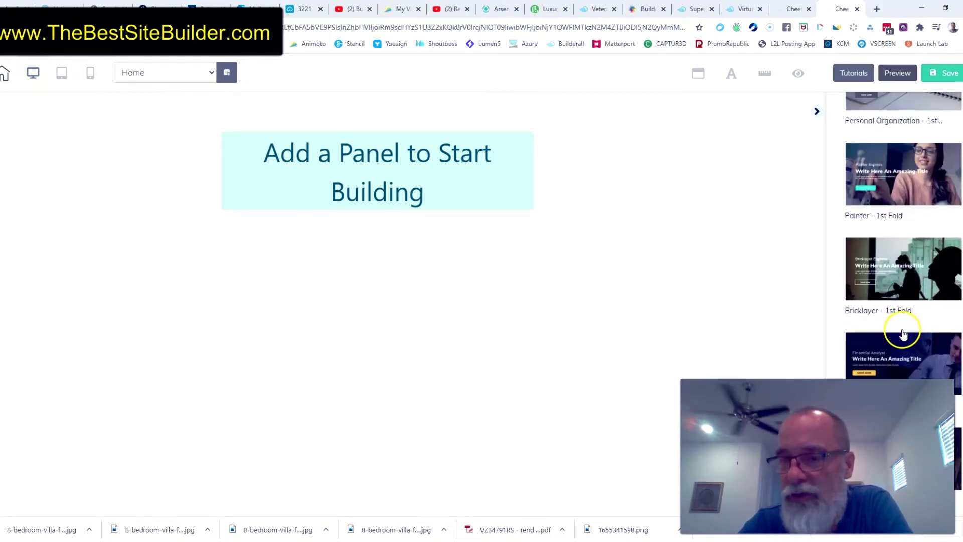
scroll(903, 334, "down", 8)
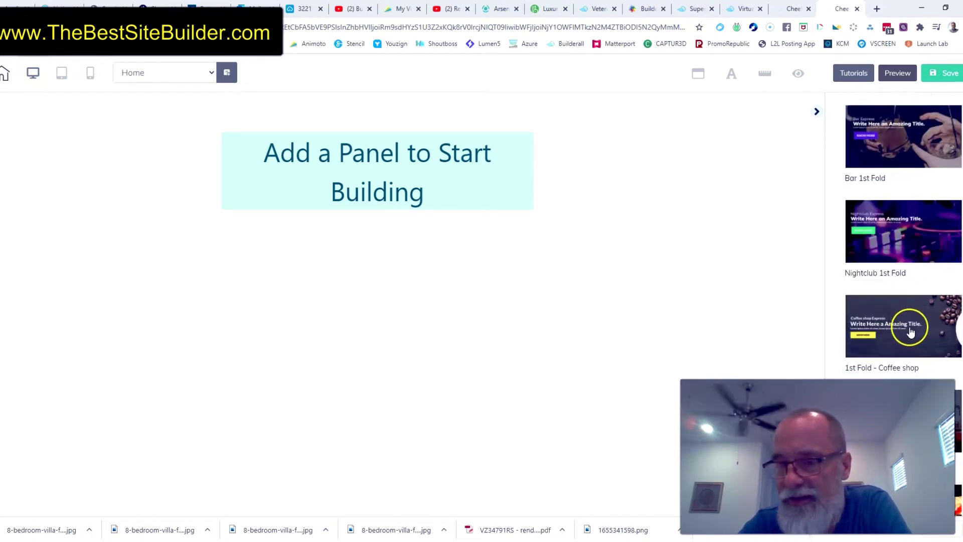
scroll(912, 332, "down", 5)
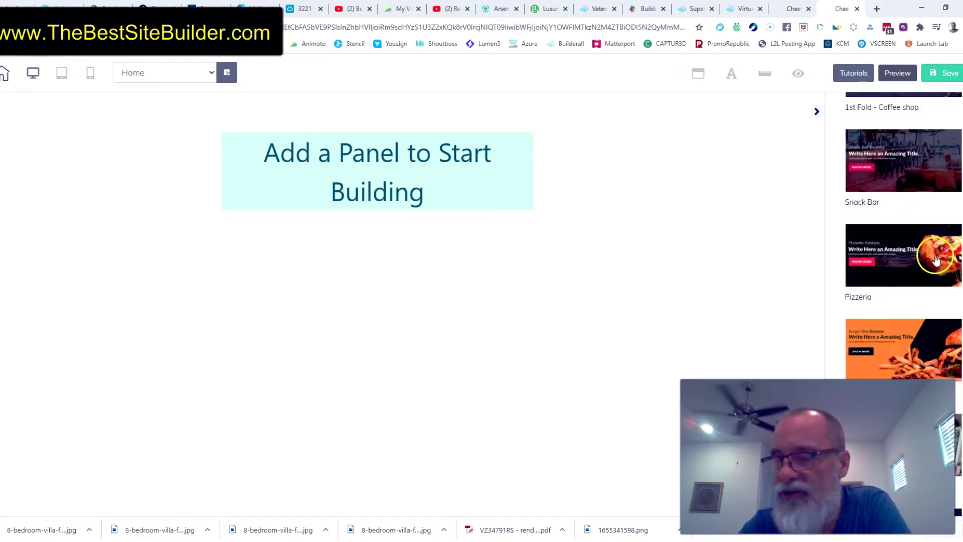
scroll(848, 294, "down", 3)
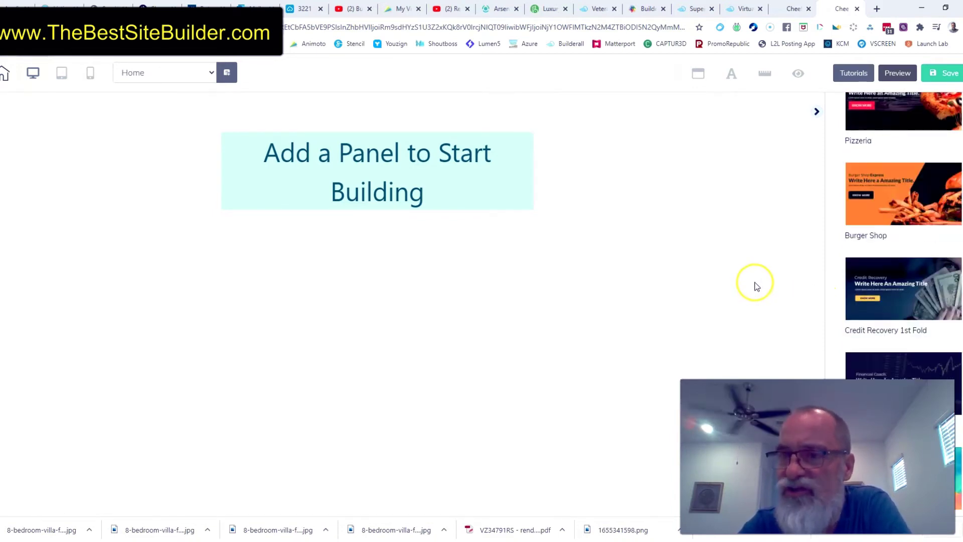
scroll(925, 284, "up", 4)
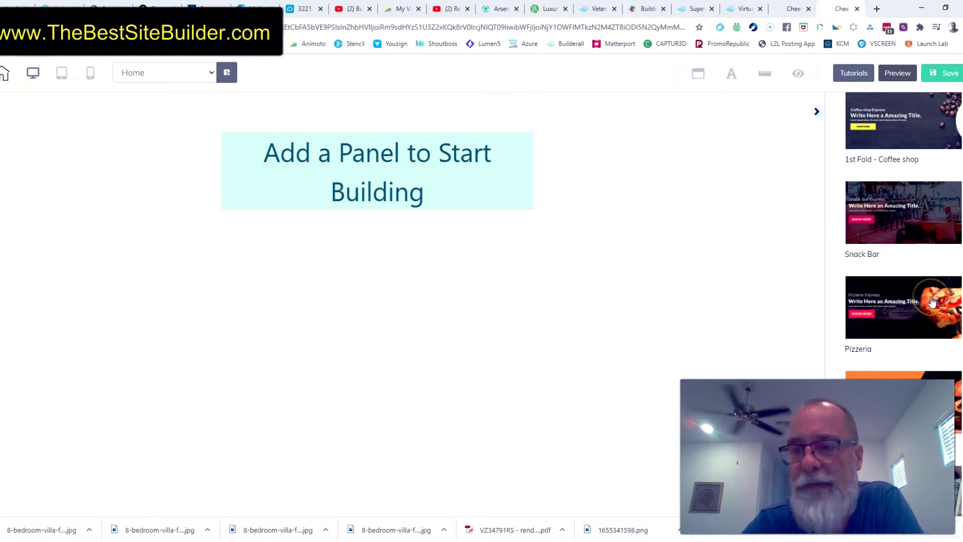
Drag the Pizzeria Express 1st Fold panel onto the empty Home page
left_click_drag(931, 301, 555, 262)
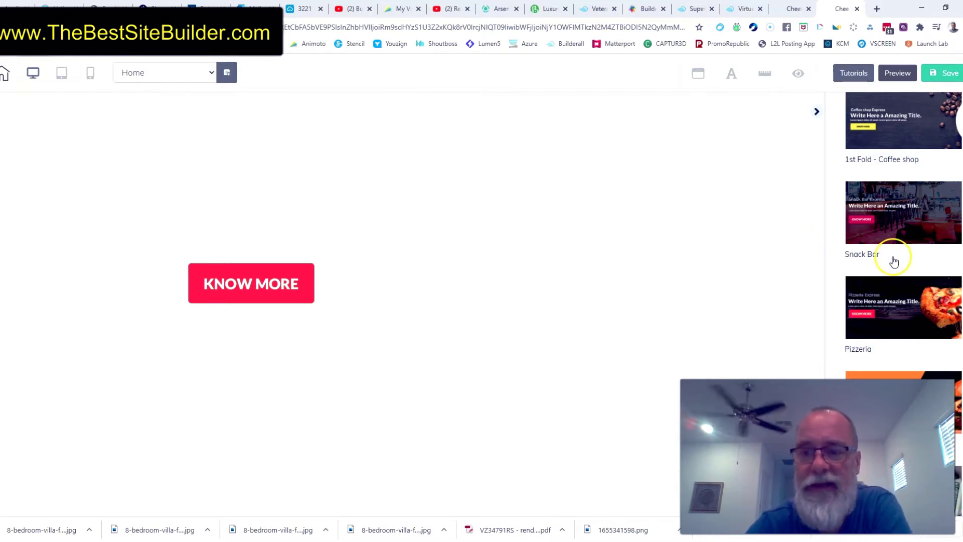
scroll(895, 261, "down", 5)
scroll(894, 261, "up", 12)
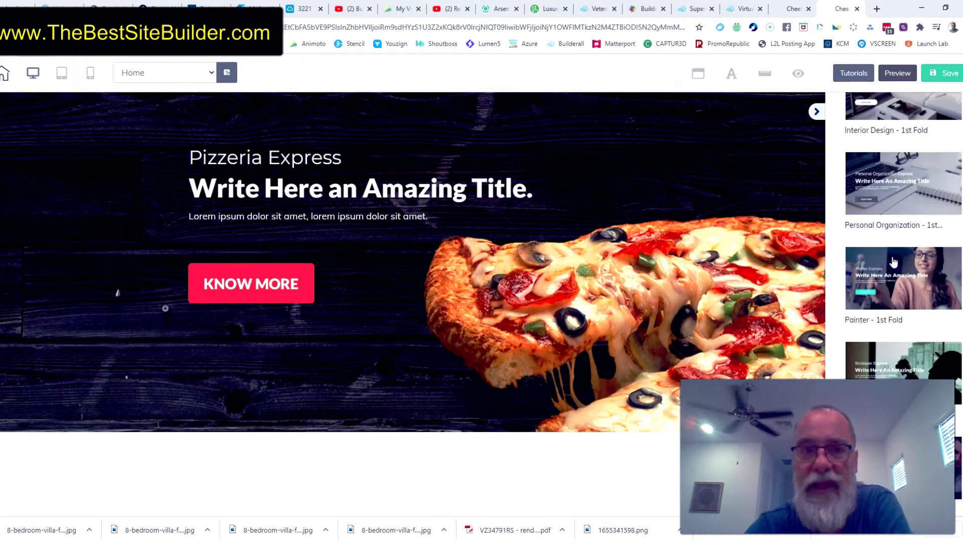
scroll(890, 262, "up", 10)
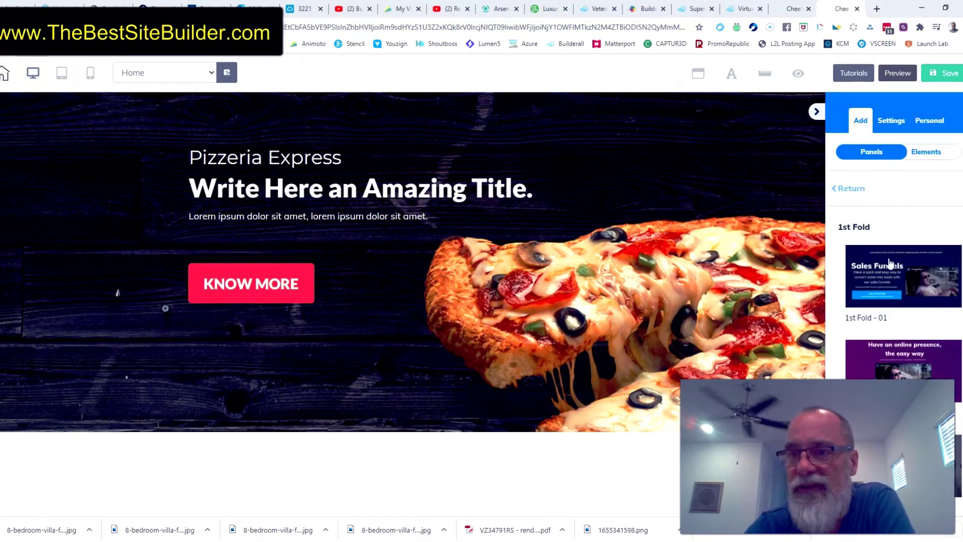
Add the four-member Teams - 02 panel from the Team category below the hero
left_click(844, 190)
scroll(880, 236, "down", 12)
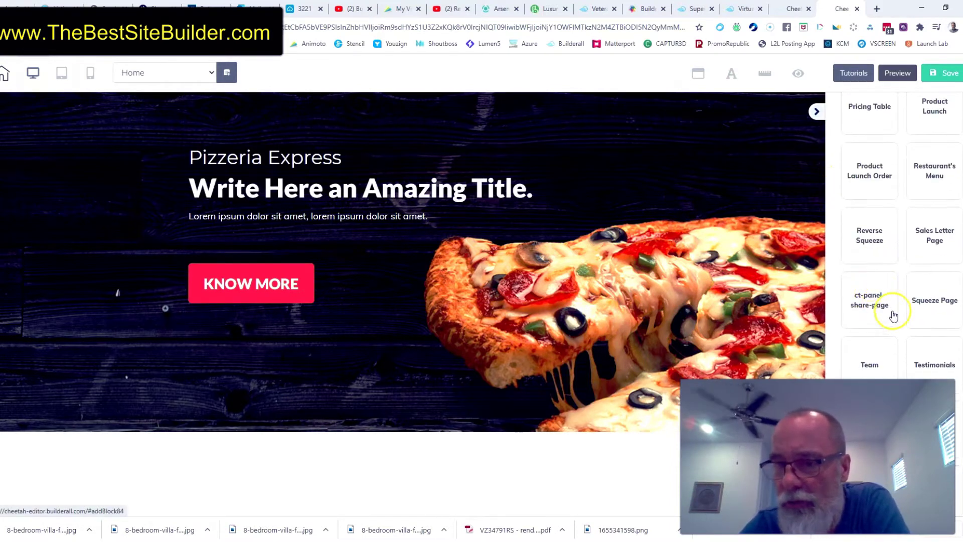
scroll(895, 317, "down", 3)
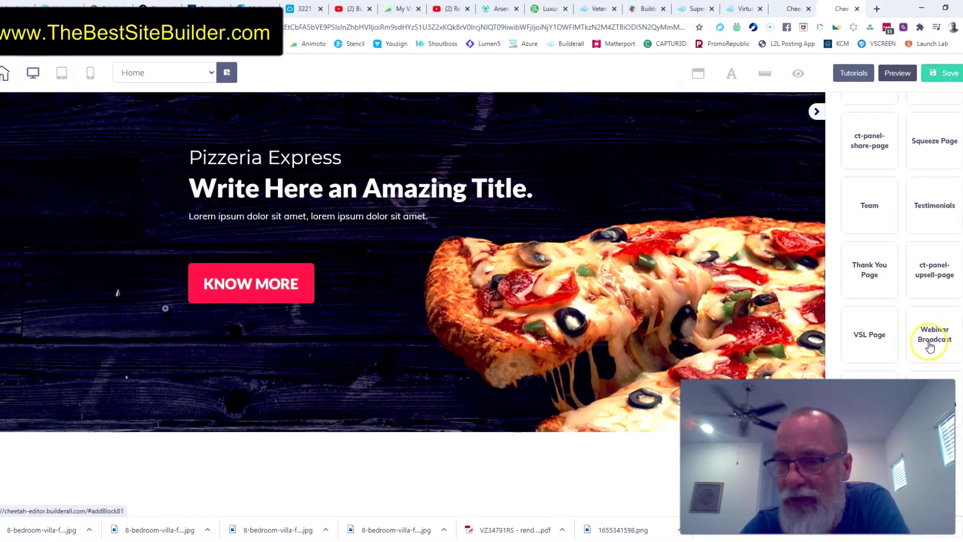
scroll(905, 291, "up", 2)
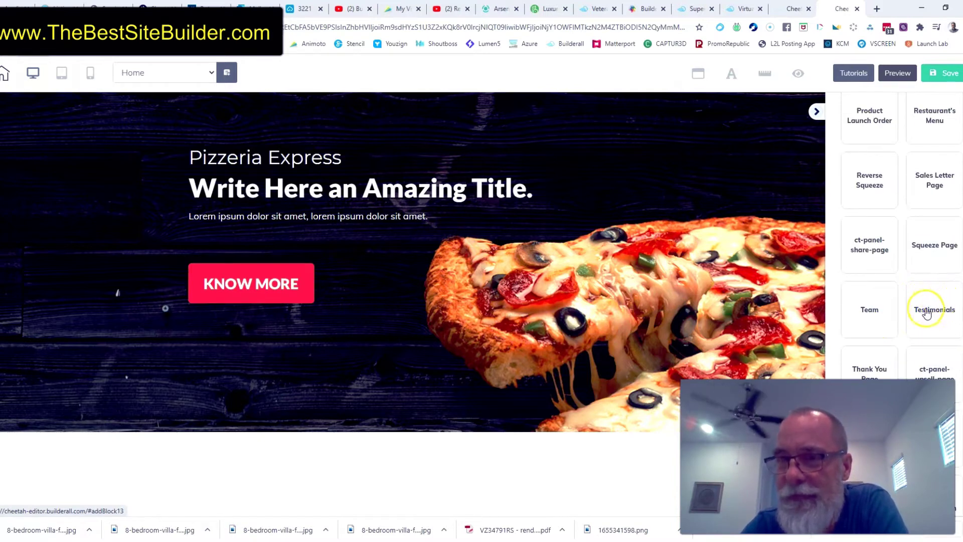
left_click(866, 316)
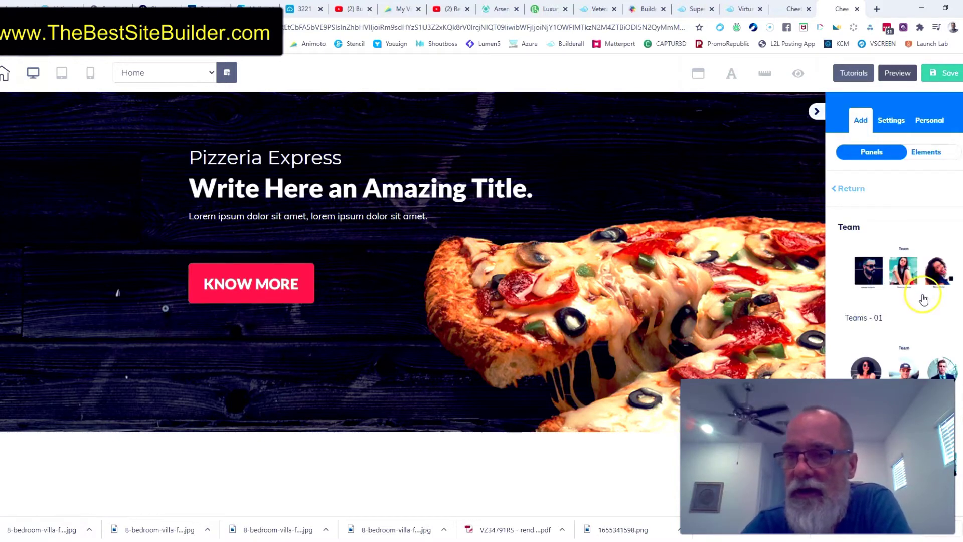
scroll(923, 299, "down", 4)
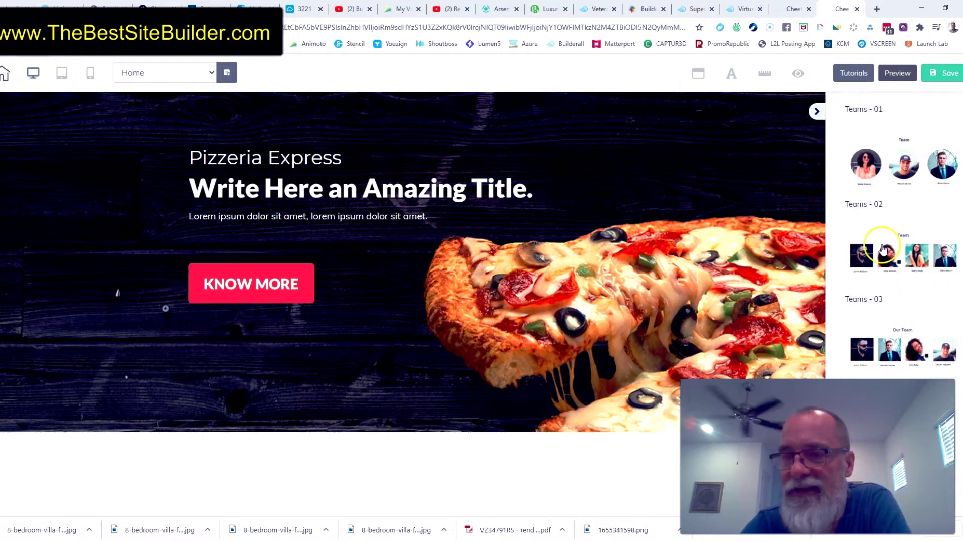
left_click(913, 263)
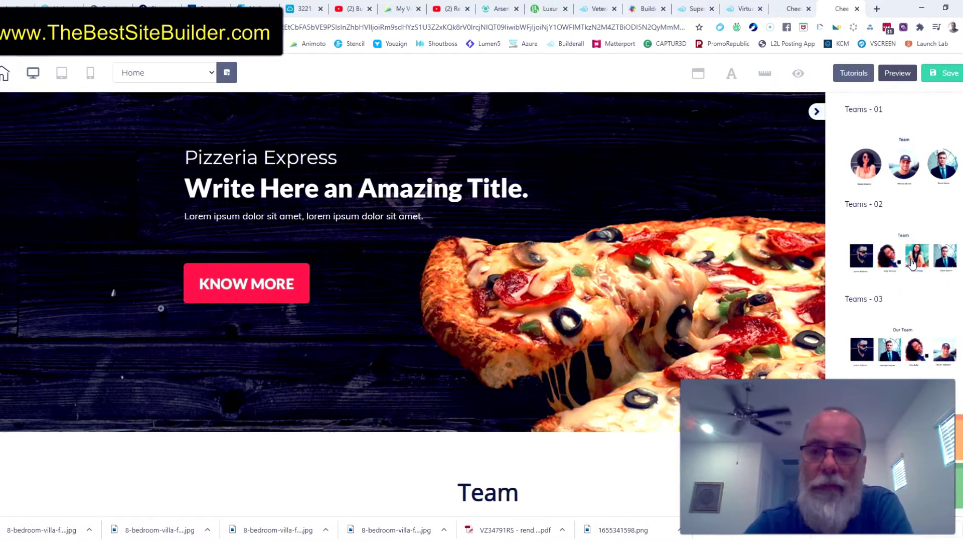
scroll(598, 471, "down", 5)
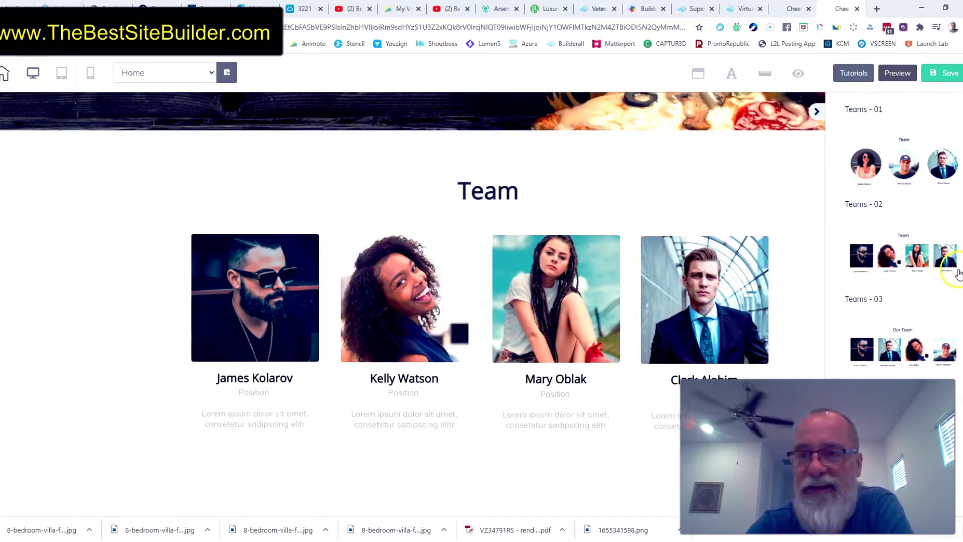
Go back to the panel categories and show the Landing Page designs
scroll(943, 254, "up", 4)
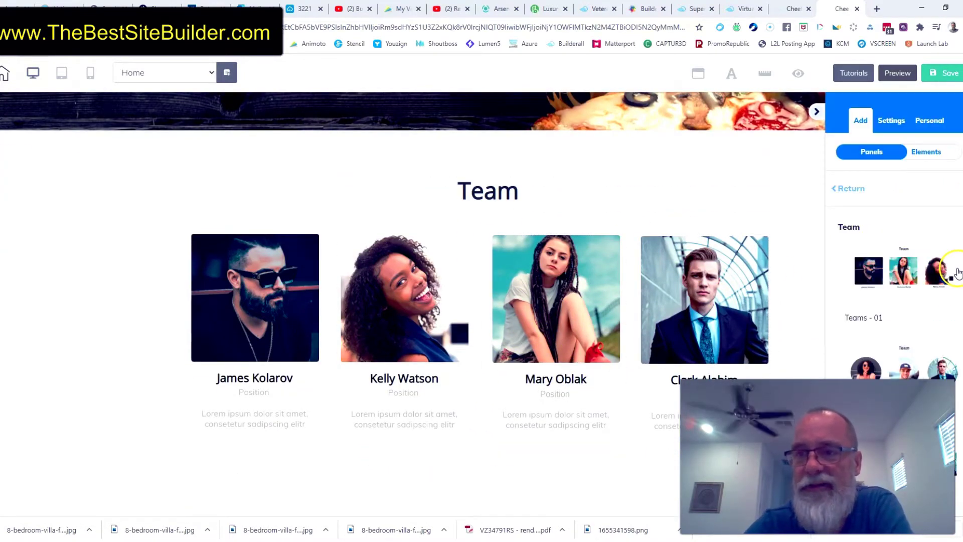
left_click(848, 189)
scroll(906, 289, "down", 4)
scroll(907, 286, "down", 5)
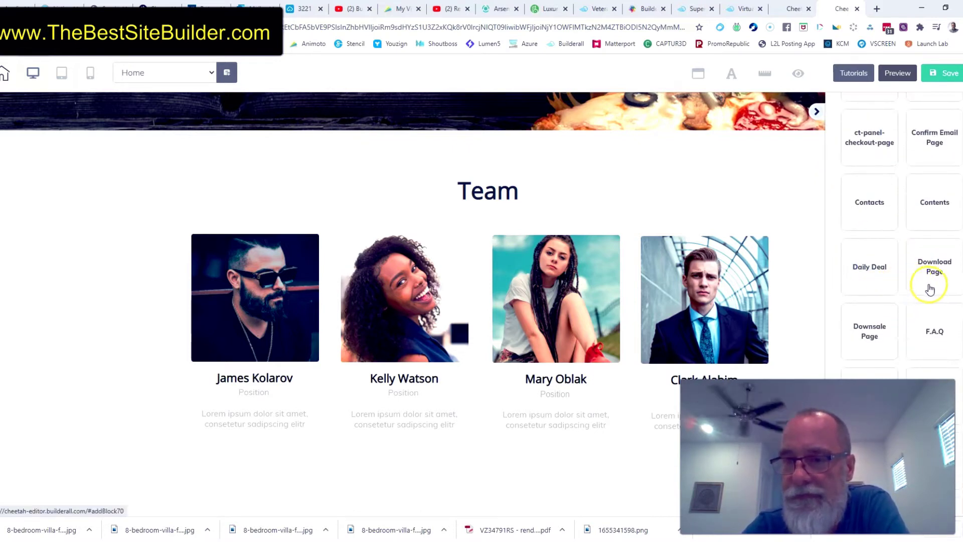
scroll(898, 311, "down", 2)
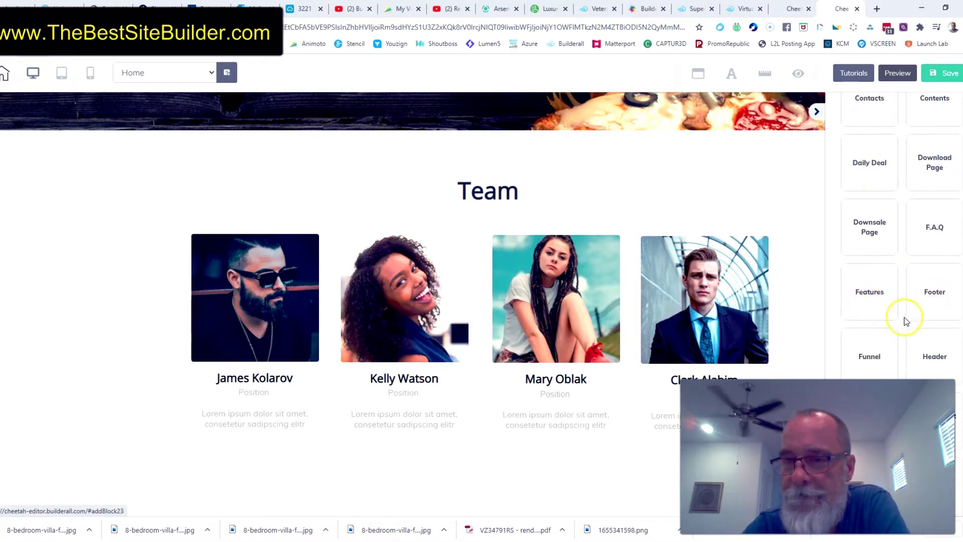
scroll(901, 325, "down", 2)
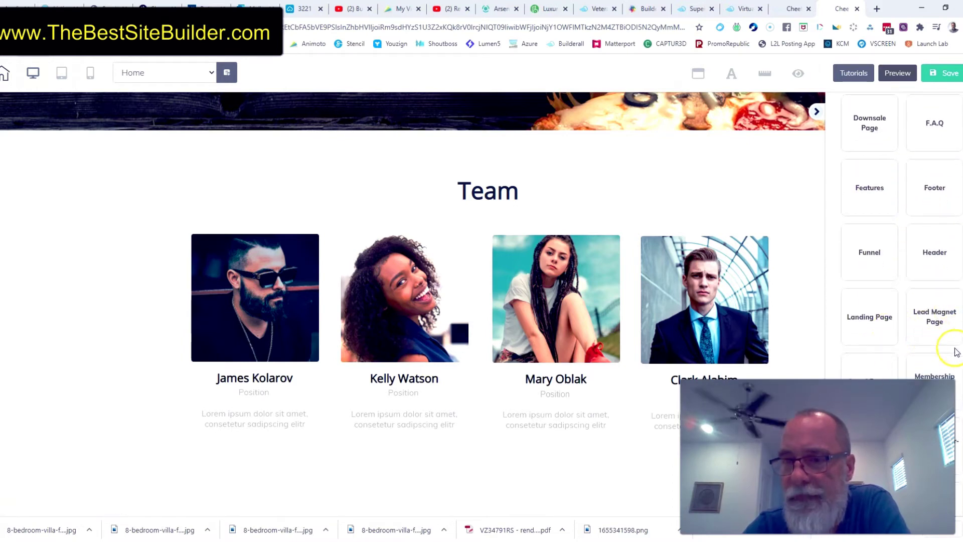
left_click(870, 321)
Drag the Muscle Mass landing page panel onto the page below the Team section
scroll(905, 327, "down", 10)
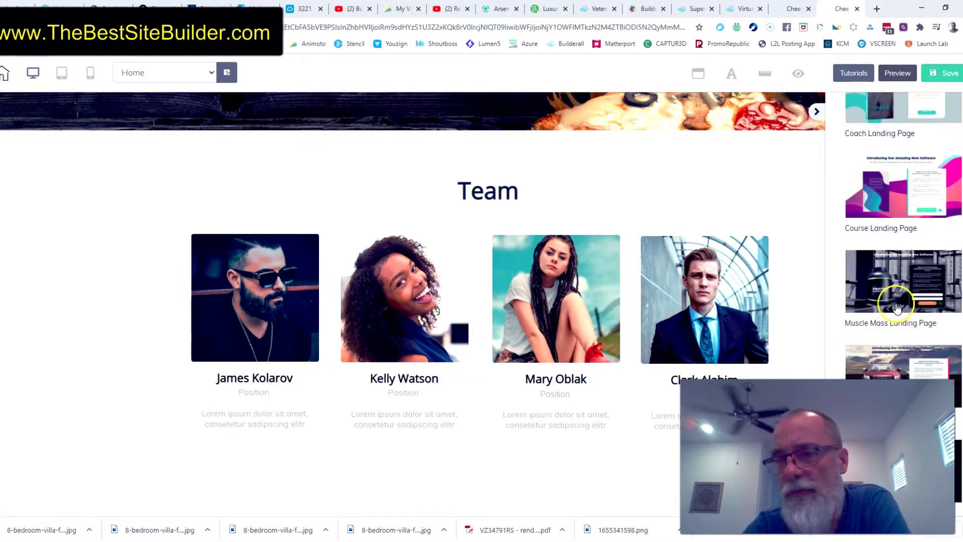
scroll(893, 301, "down", 2)
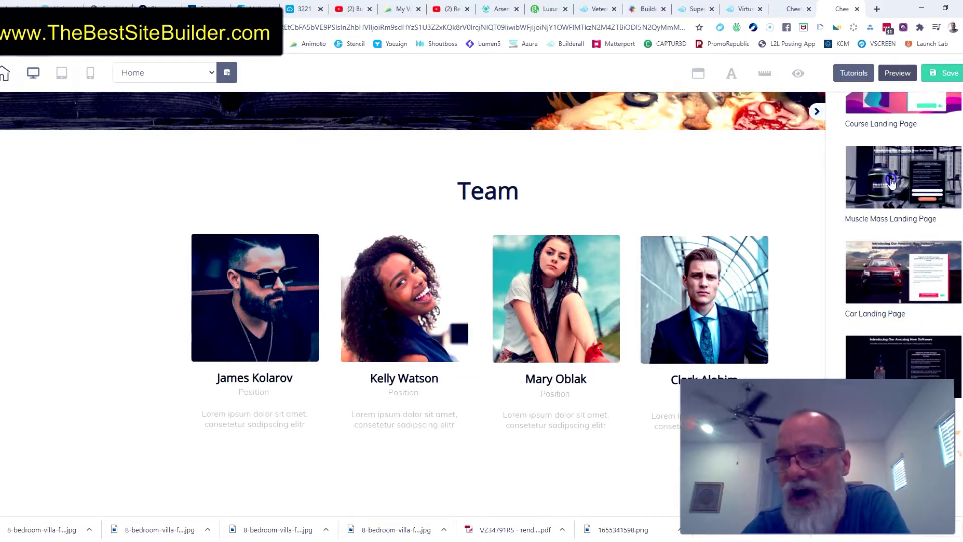
left_click_drag(893, 182, 752, 376)
scroll(431, 371, "down", 4)
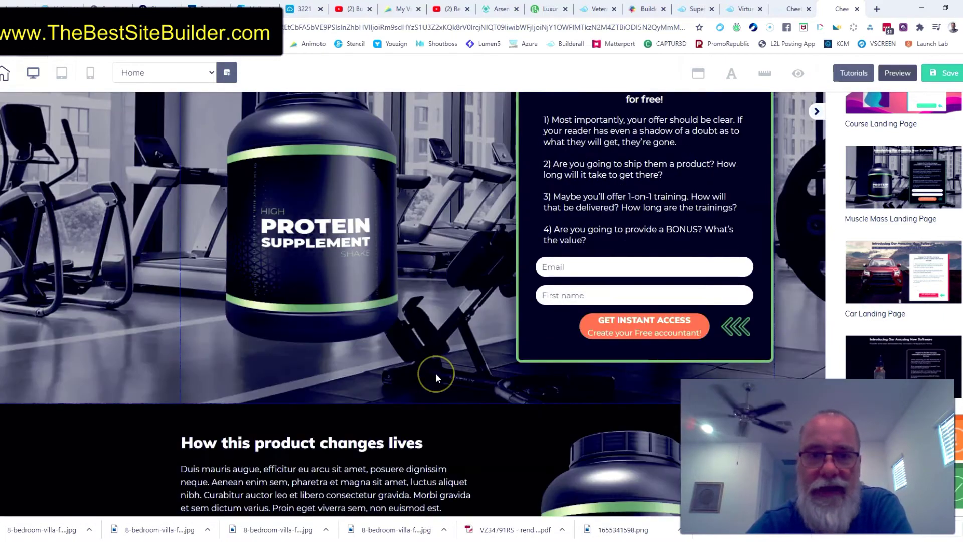
scroll(431, 371, "up", 4)
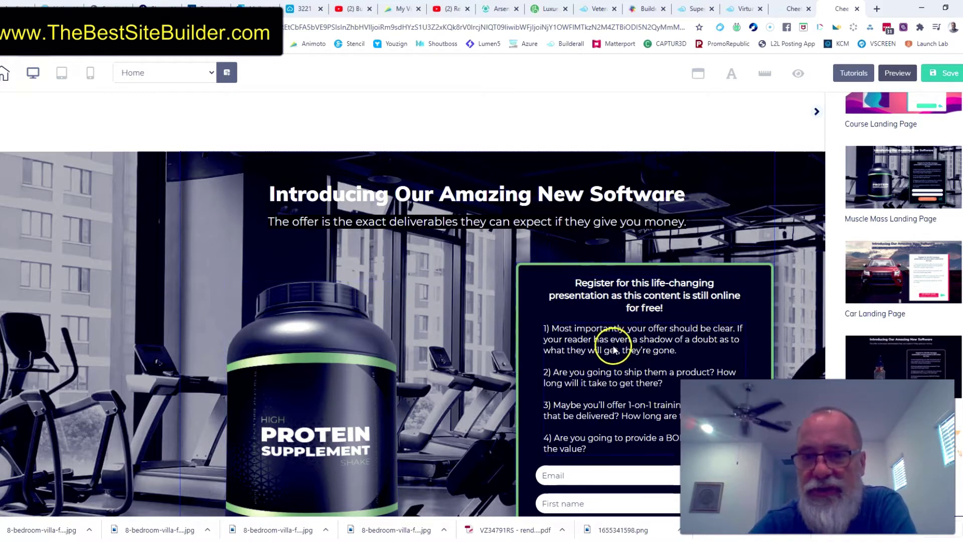
scroll(622, 351, "down", 3)
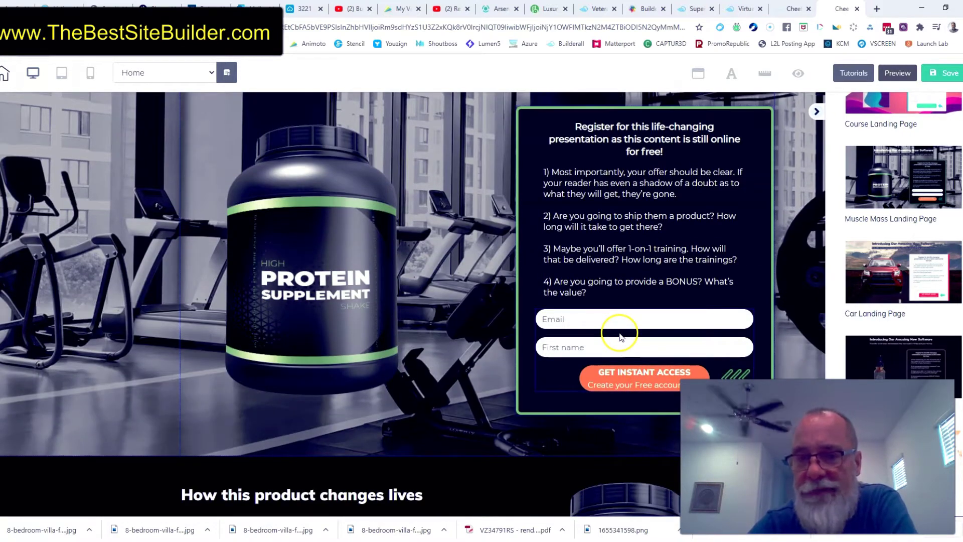
scroll(480, 326, "up", 7)
scroll(480, 327, "down", 2)
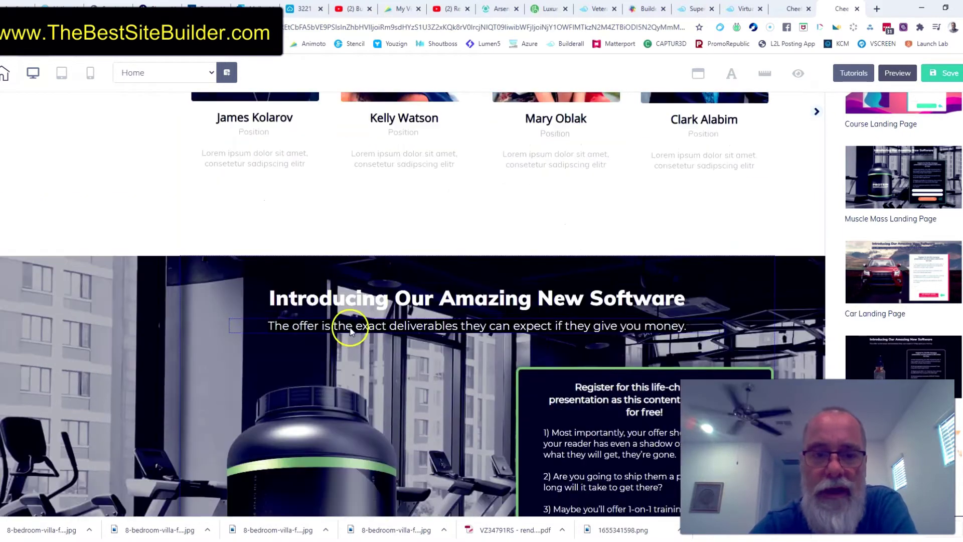
Delete the software introduction panel and the Team panel, confirming with That's fine
left_click(212, 290)
left_click(246, 270)
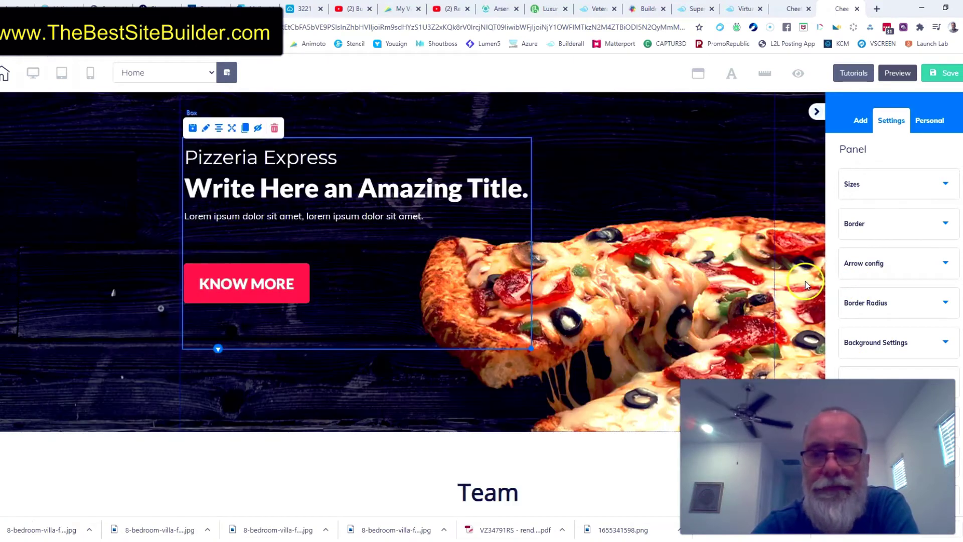
scroll(698, 258, "down", 4)
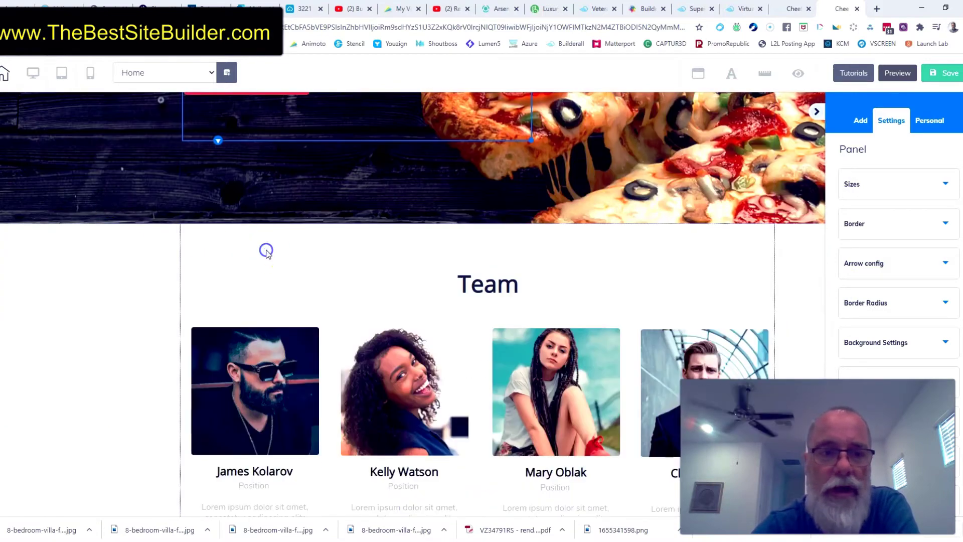
left_click(244, 234)
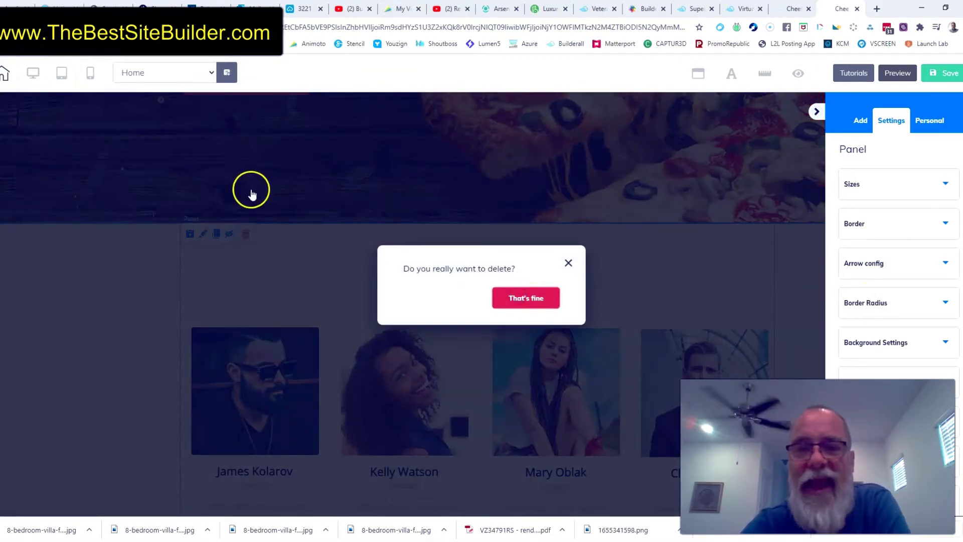
left_click(468, 201)
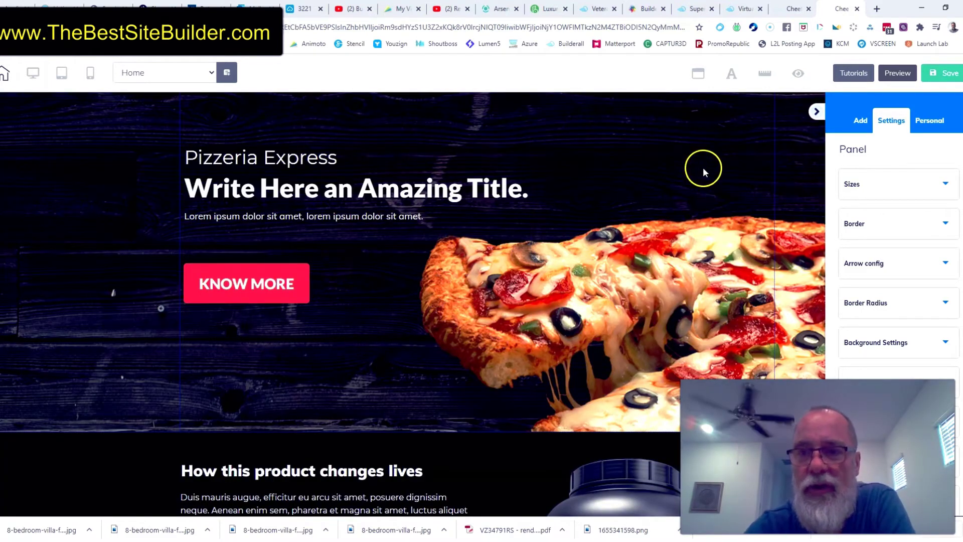
Show the pizza hero panel's settings in the sidebar and expand its Background Settings
left_click(662, 135)
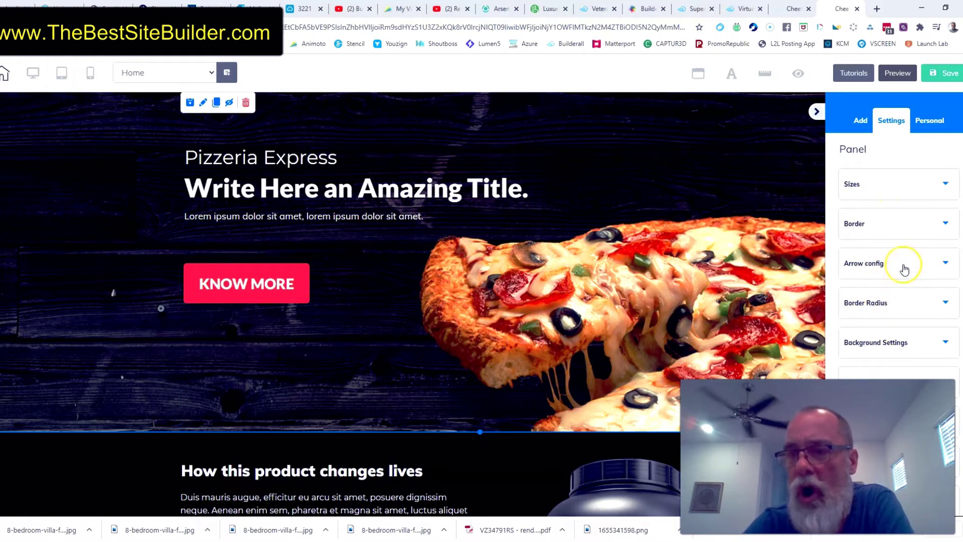
left_click(817, 111)
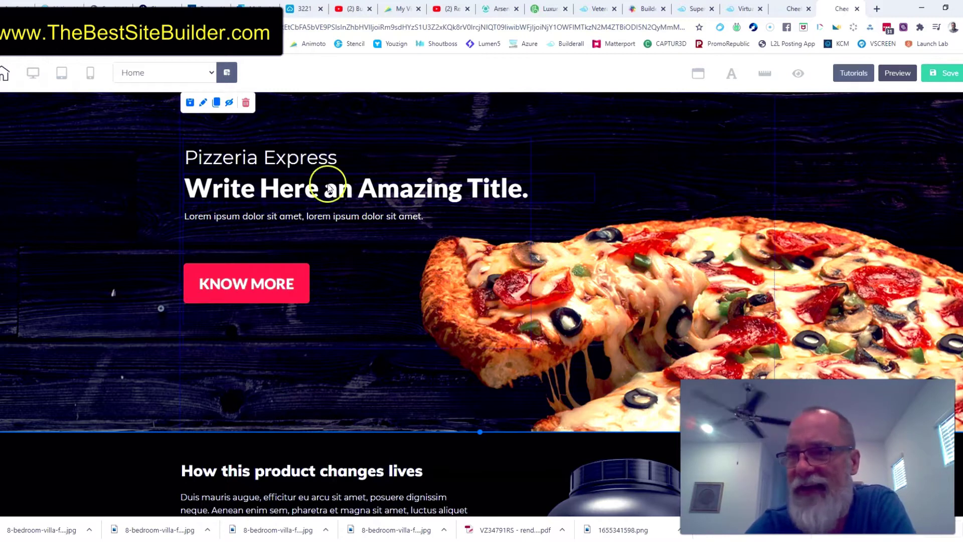
left_click(203, 104)
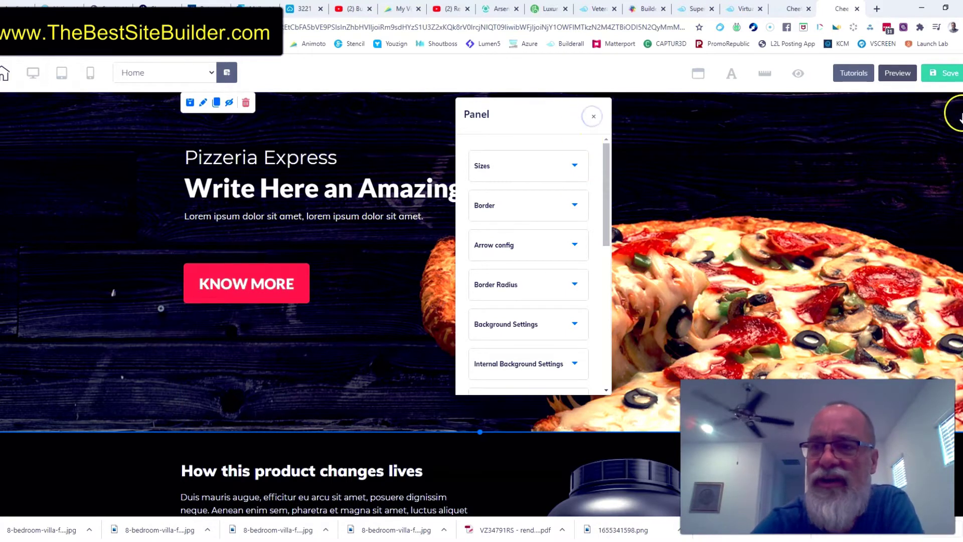
key("Escape")
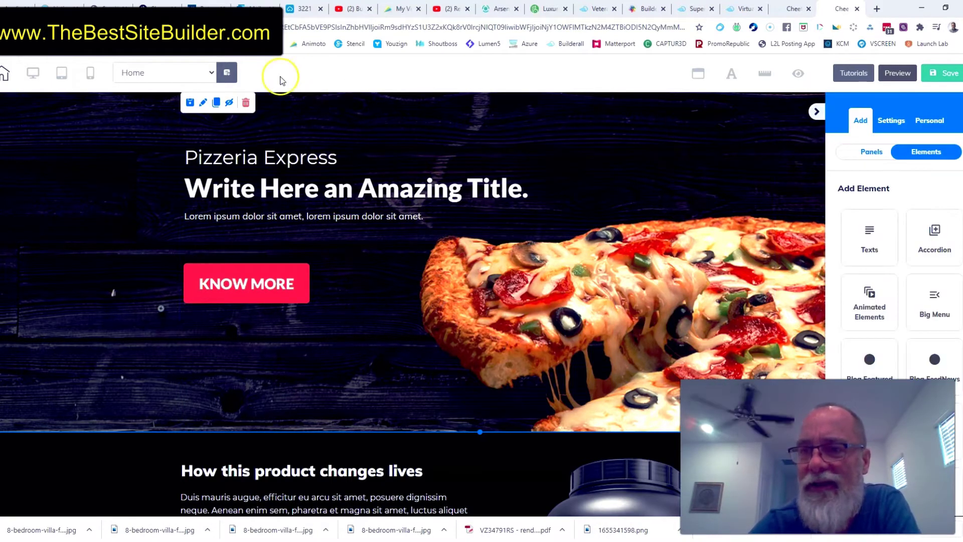
left_click(205, 101)
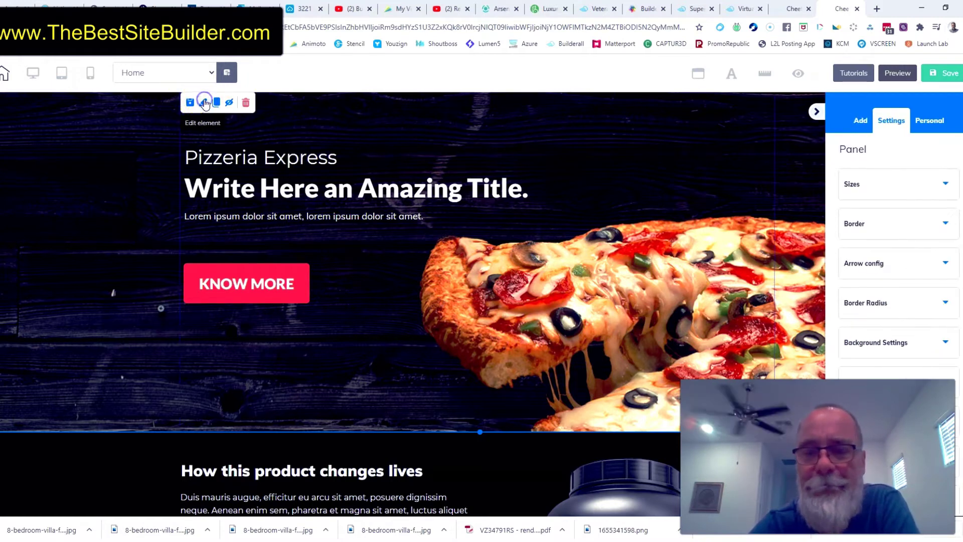
scroll(911, 301, "down", 1)
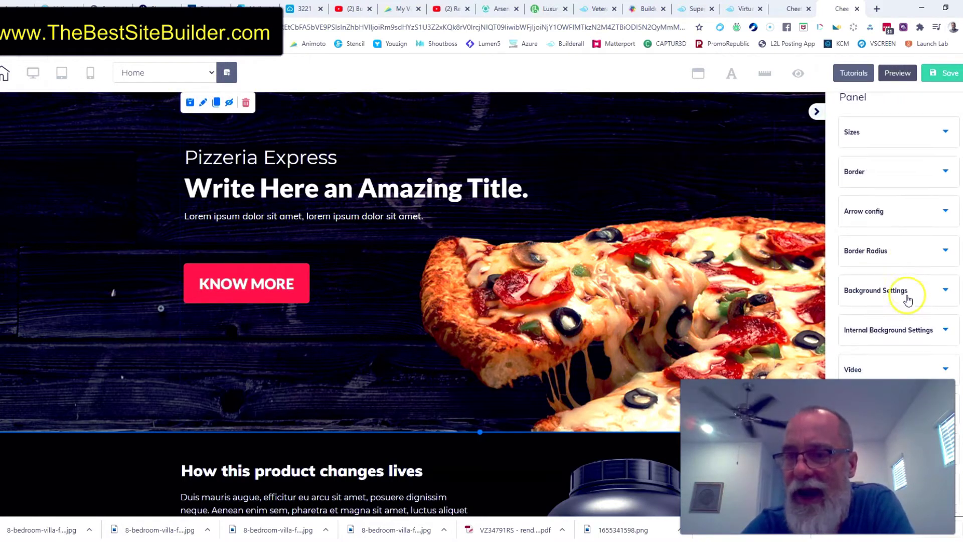
left_click(948, 291)
scroll(942, 299, "down", 4)
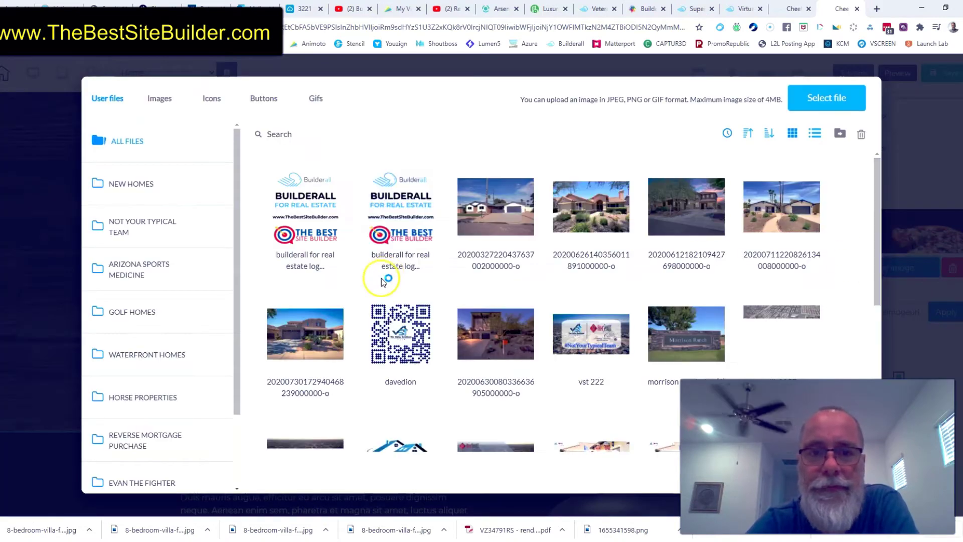
Pick the 'luxury home' picture from User files and apply it as the hero background
scroll(796, 318, "down", 10)
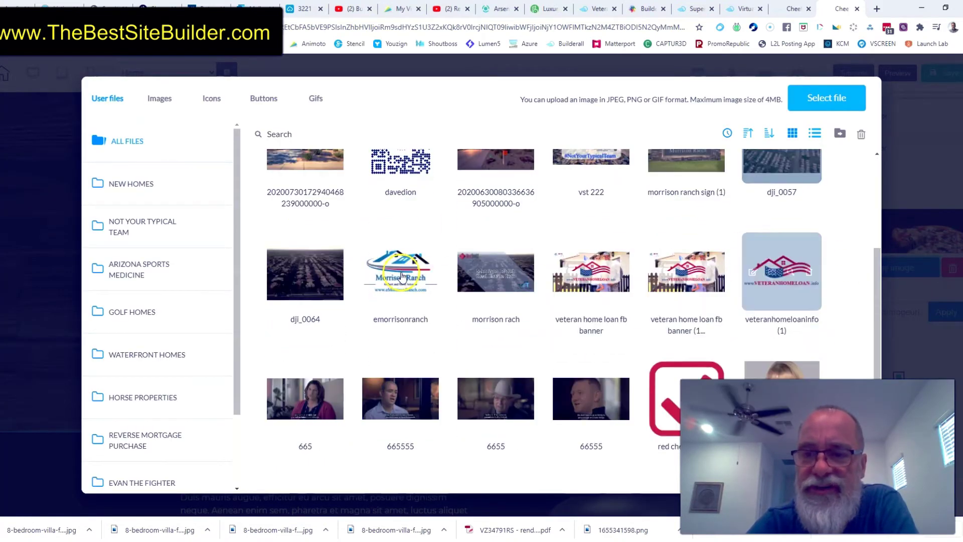
scroll(554, 281, "down", 7)
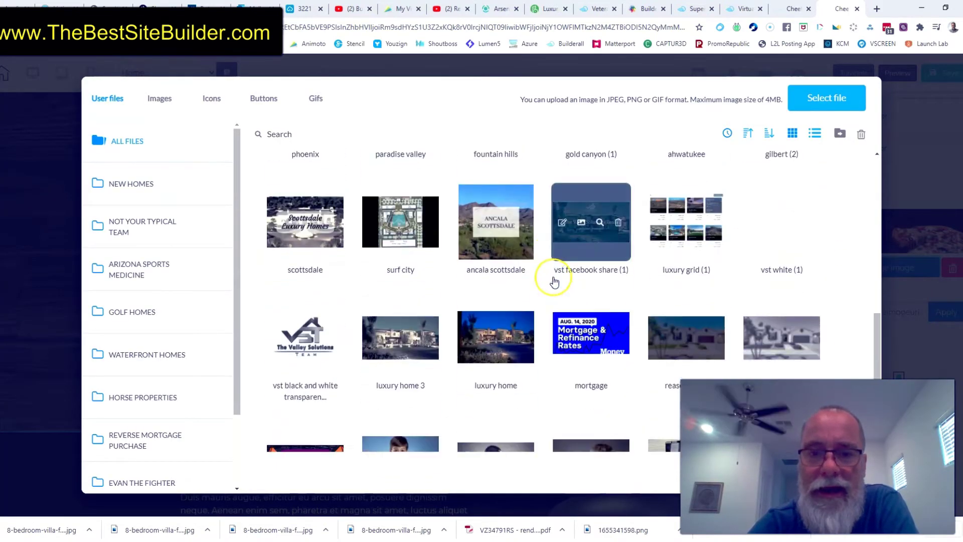
scroll(667, 282, "down", 2)
scroll(602, 276, "up", 2)
mouse_move(524, 271)
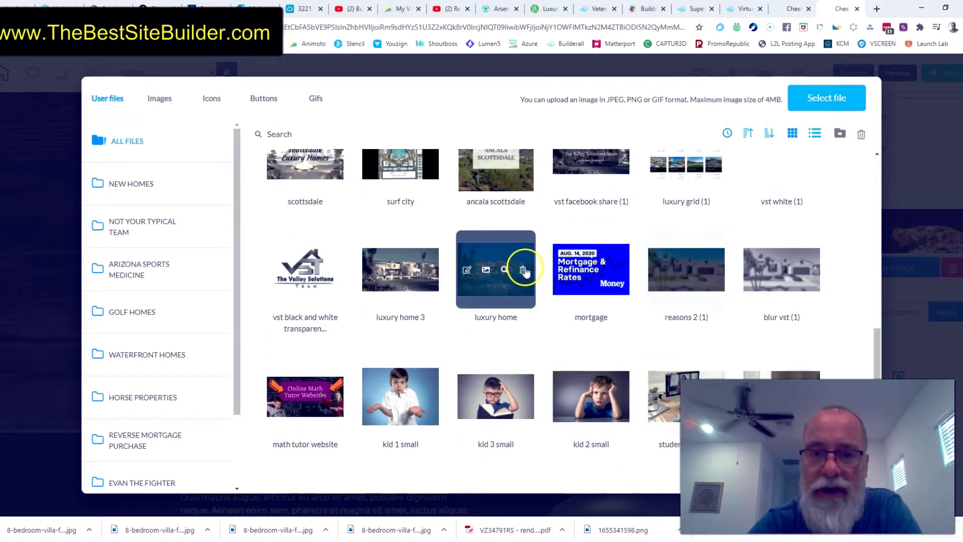
left_click(501, 254)
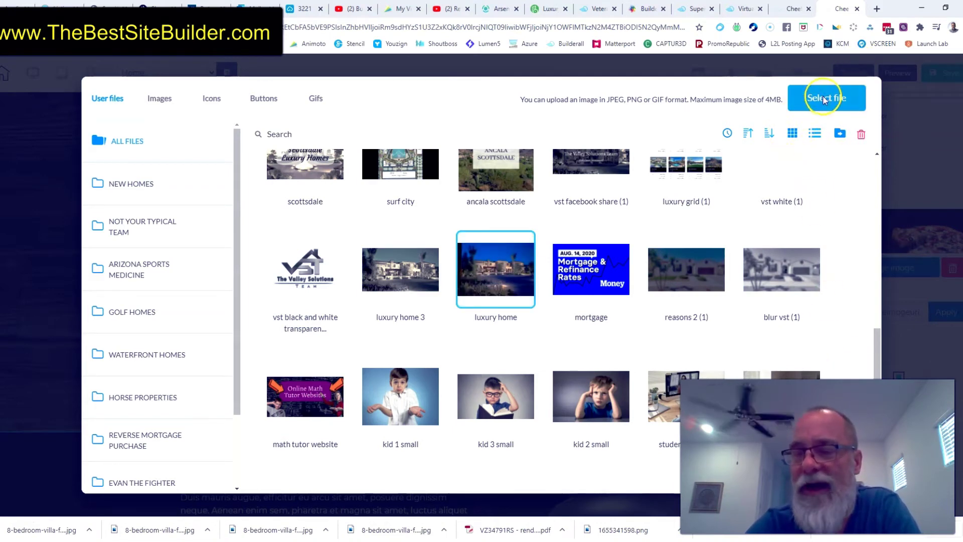
scroll(872, 249, "down", 3)
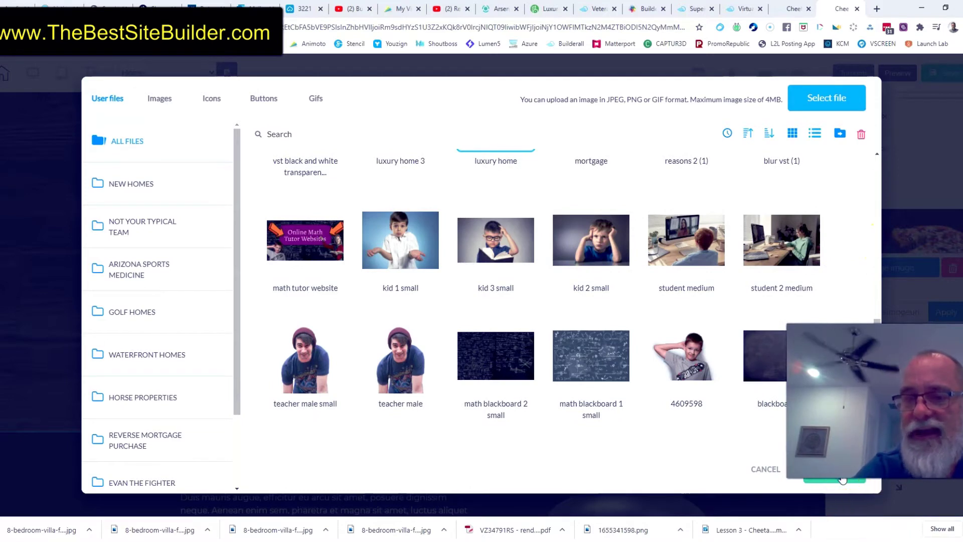
left_click(886, 122)
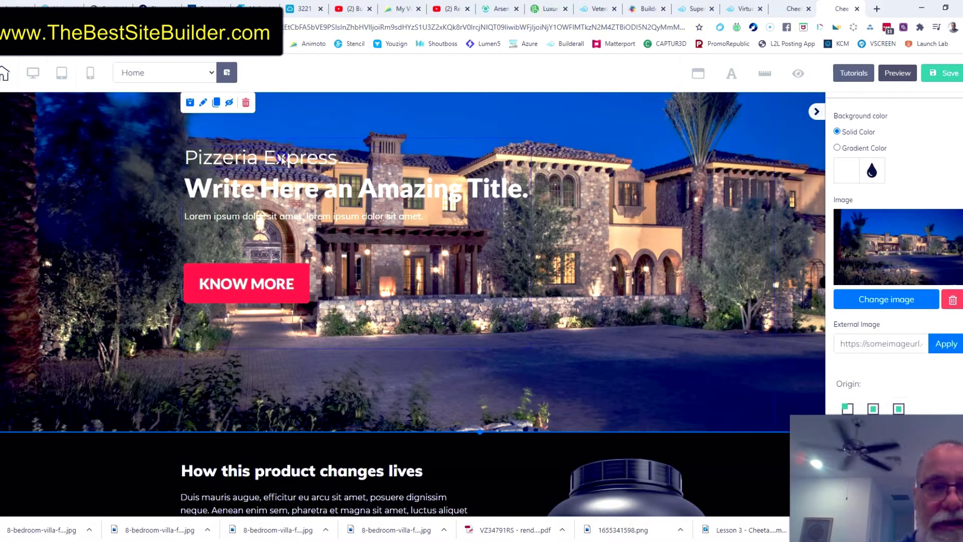
Nudge the Pizzeria Express line, title, lorem text and KNOW MORE button right and up, then select their box
left_click_drag(282, 158, 291, 156)
left_click_drag(280, 190, 288, 190)
mouse_move(270, 228)
left_mouse_down()
mouse_move(263, 222)
mouse_move(273, 221)
left_mouse_up()
mouse_move(518, 334)
left_mouse_down()
mouse_move(527, 361)
mouse_move(557, 355)
mouse_move(532, 332)
mouse_move(528, 354)
mouse_move(534, 339)
left_mouse_up()
left_click_drag(556, 303, 555, 304)
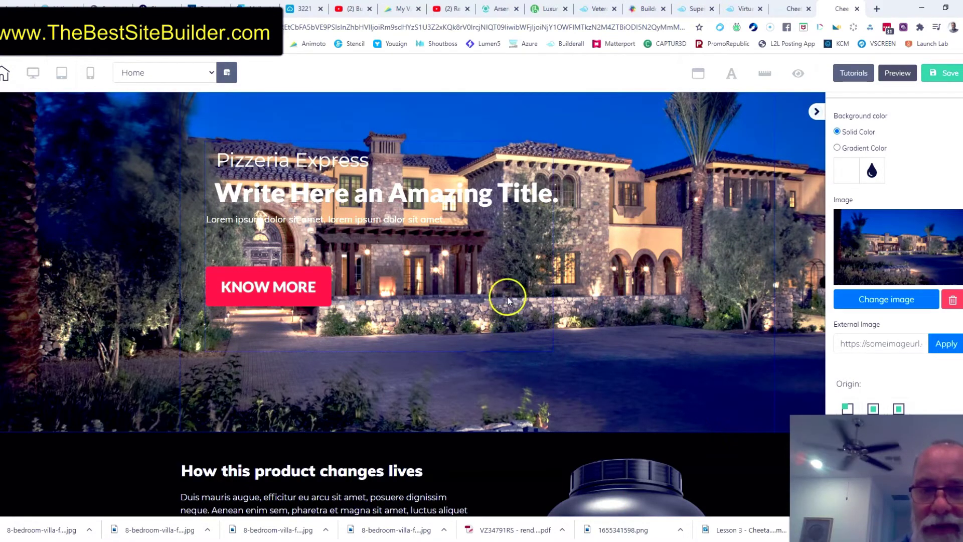
left_click_drag(501, 300, 313, 249)
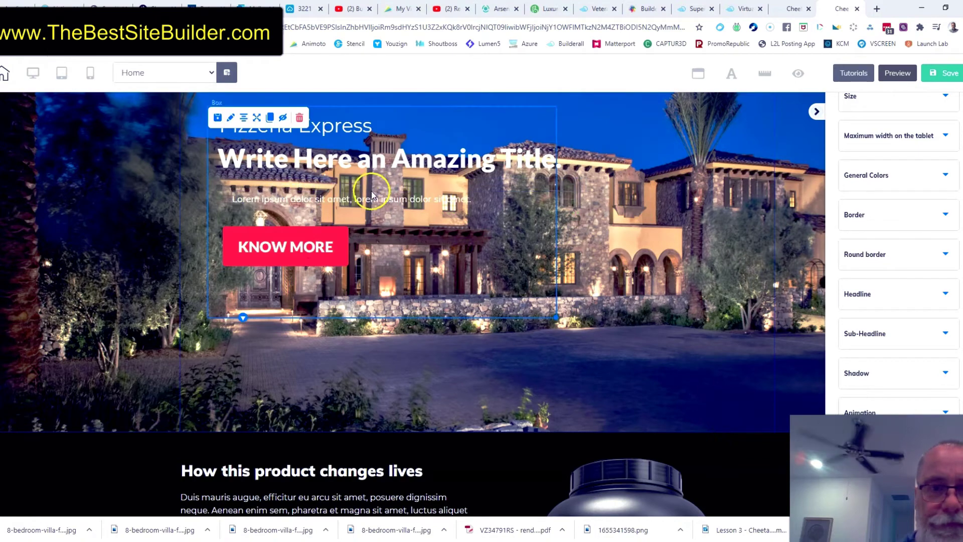
left_click_drag(342, 183, 355, 187)
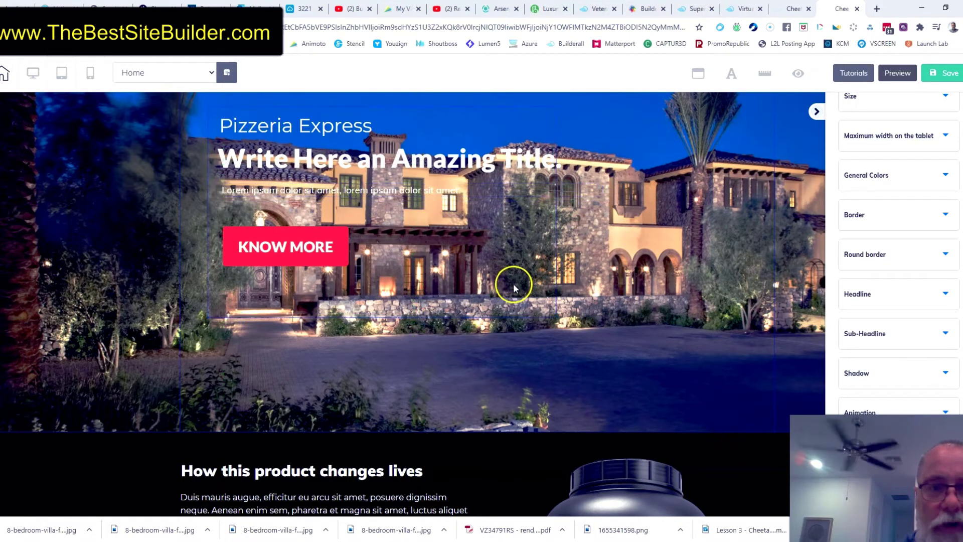
left_click_drag(512, 284, 555, 293)
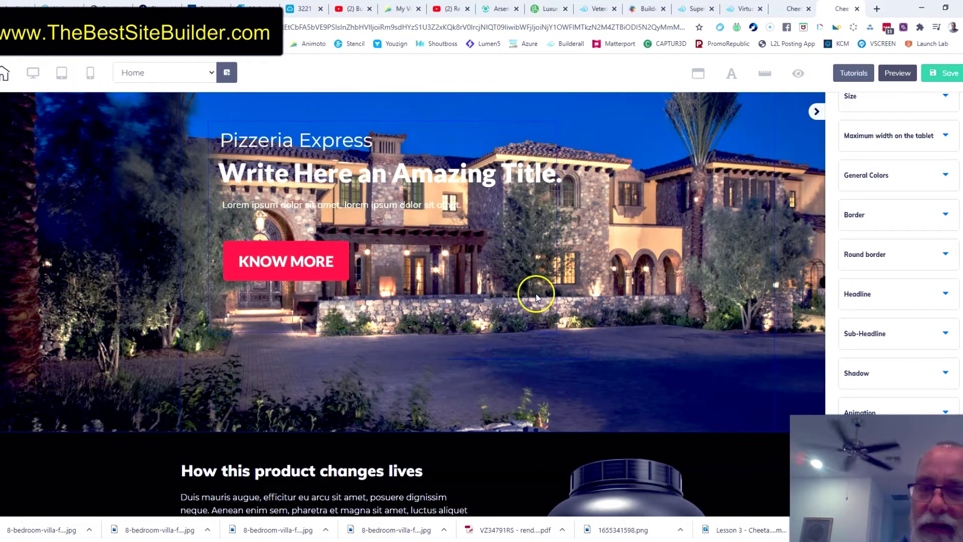
left_click(537, 296)
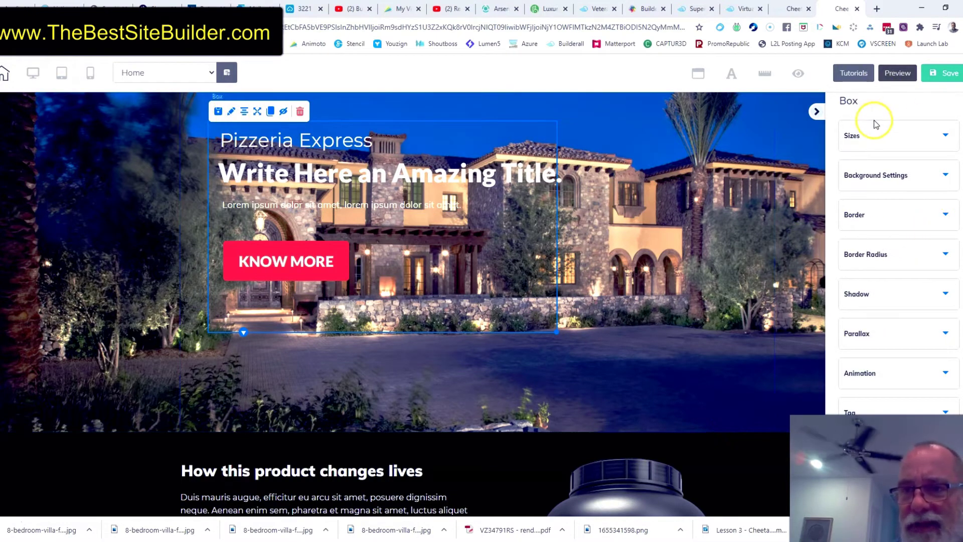
Give the hero text box a dark background at 0.58 opacity and widen it to the right
left_click(949, 175)
scroll(906, 167, "up", 3)
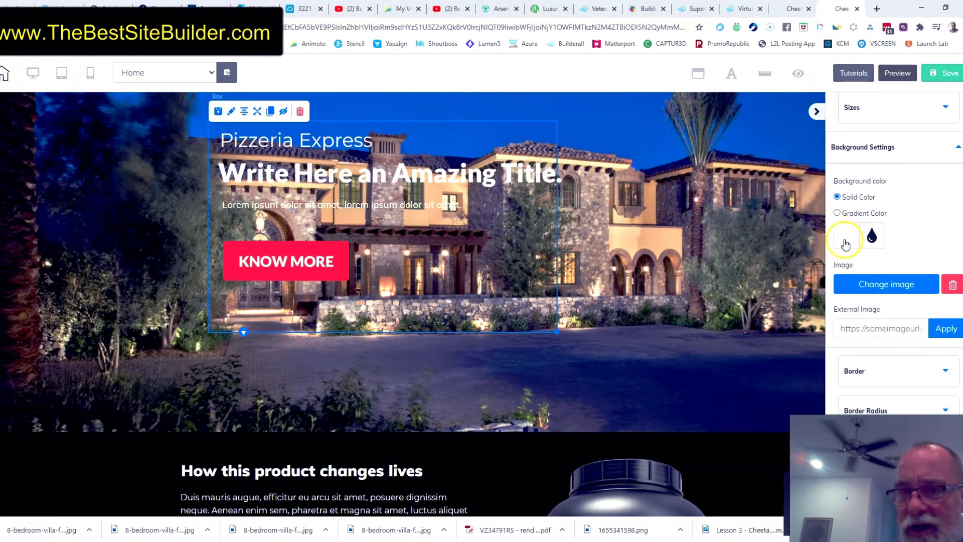
left_click(845, 241)
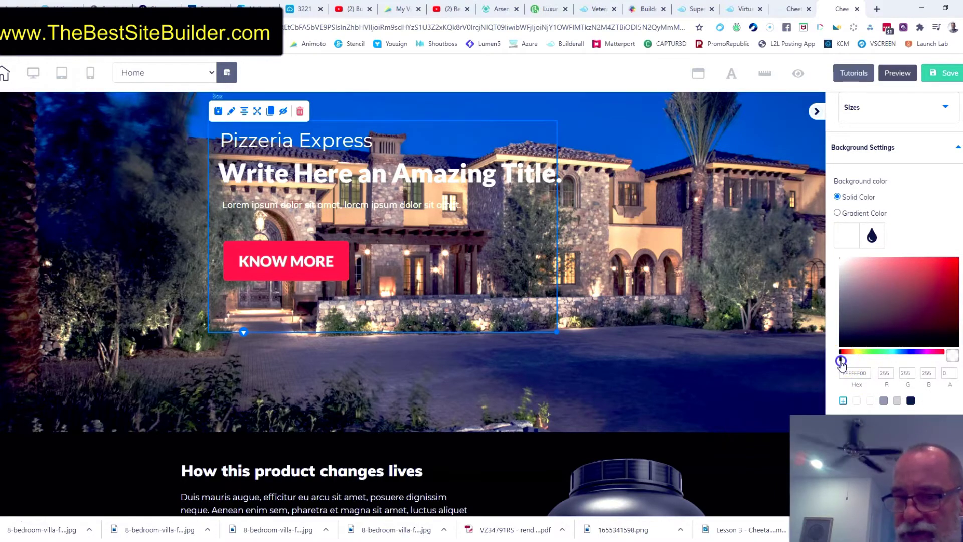
left_click_drag(842, 361, 885, 359)
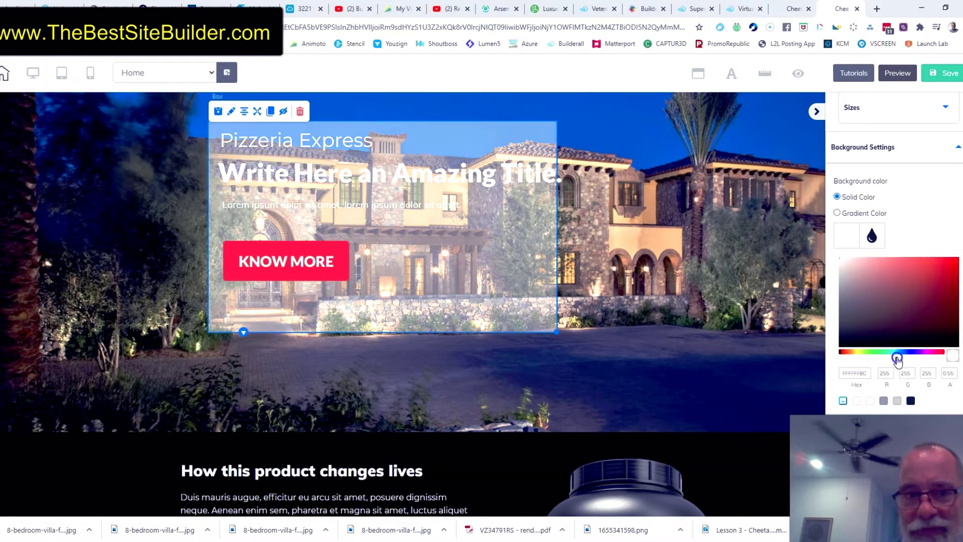
left_click_drag(899, 360, 903, 362)
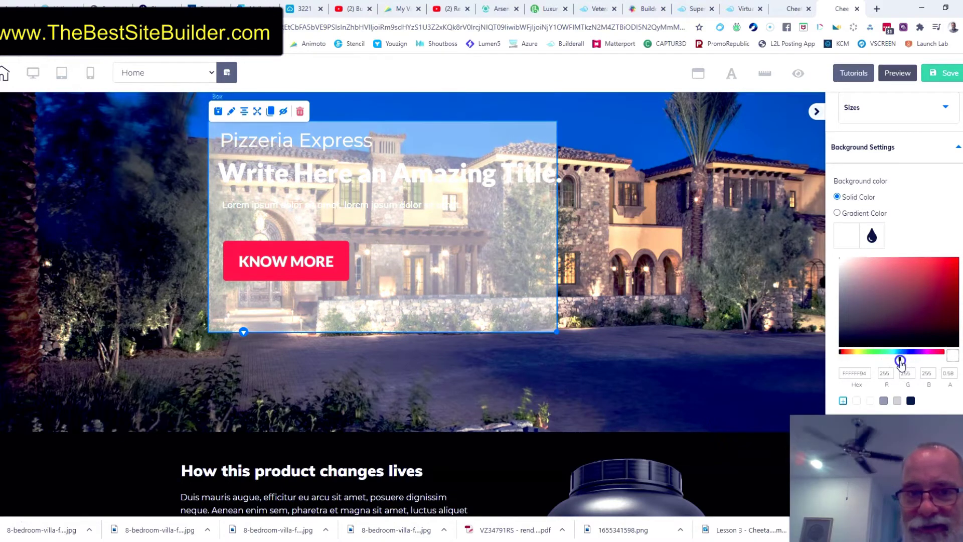
left_click_drag(918, 311, 946, 338)
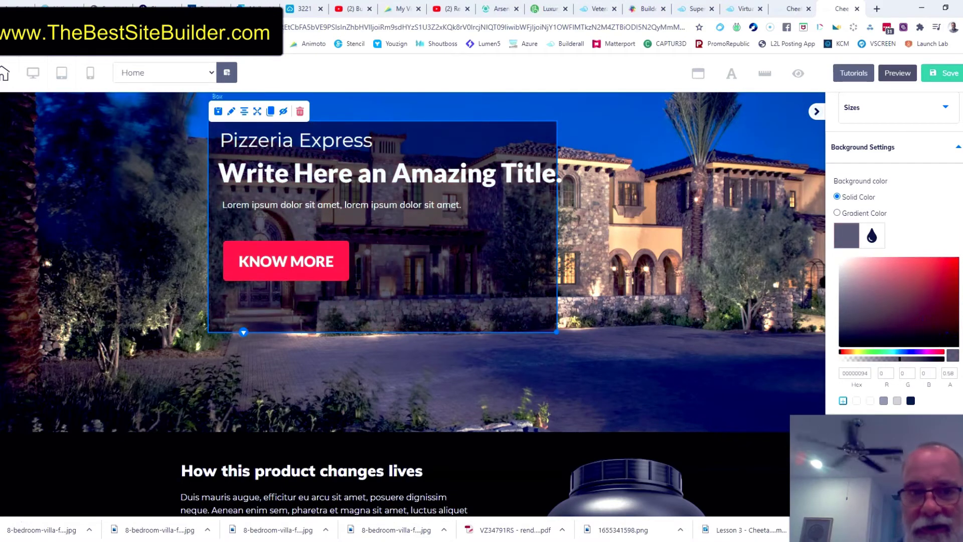
left_click_drag(557, 332, 585, 332)
left_click(723, 275)
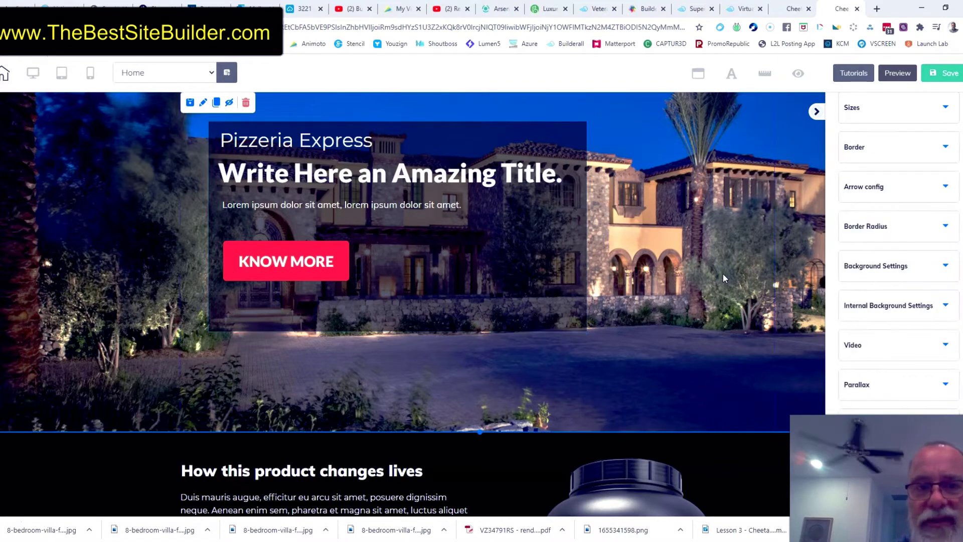
Retype the hero's small heading from 'Pizzeria Express' to 'Luxury Homes'
left_click(327, 149)
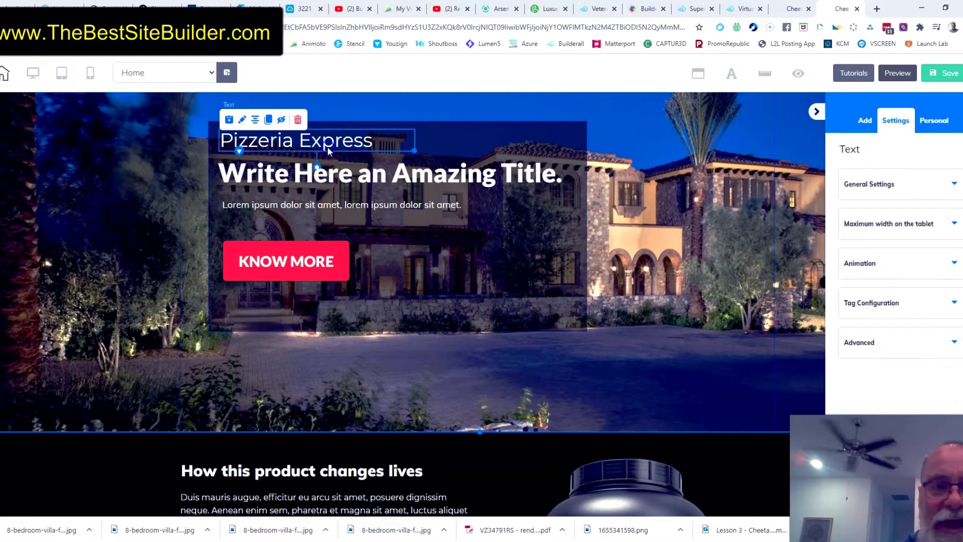
left_click(328, 148)
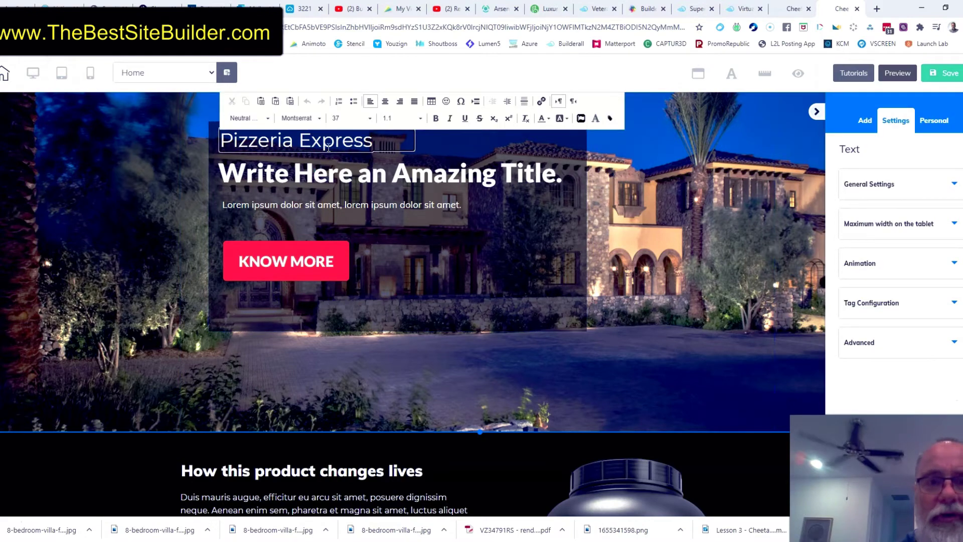
left_click(306, 140)
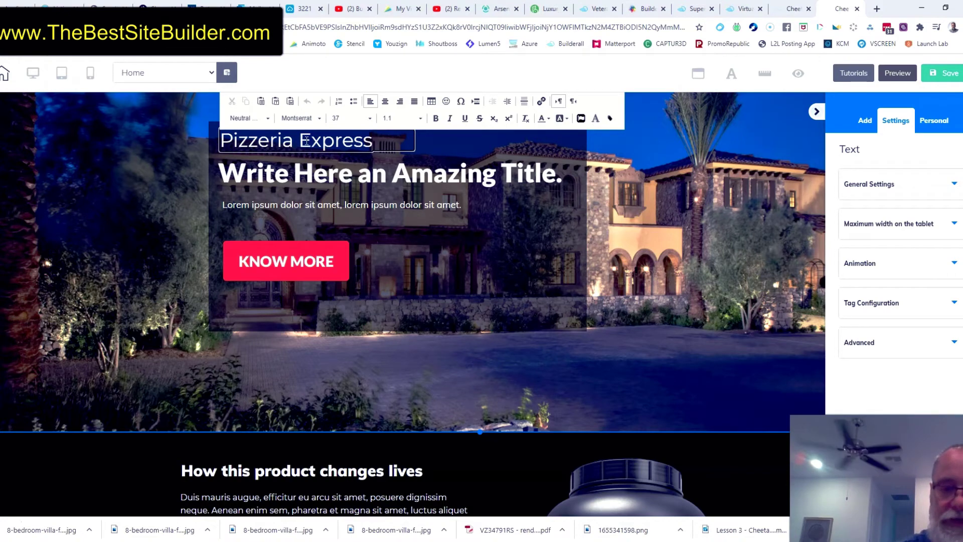
type("Luxury Ho")
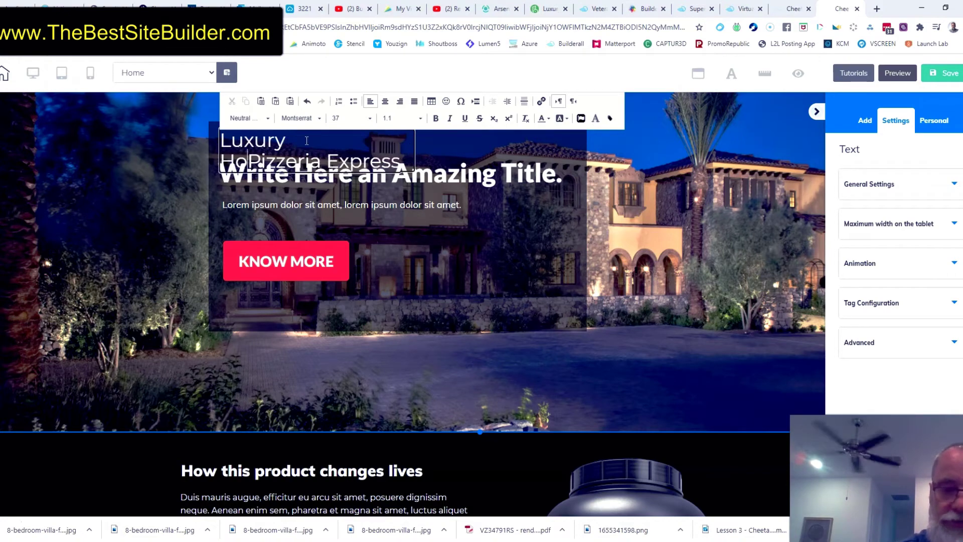
type("mes")
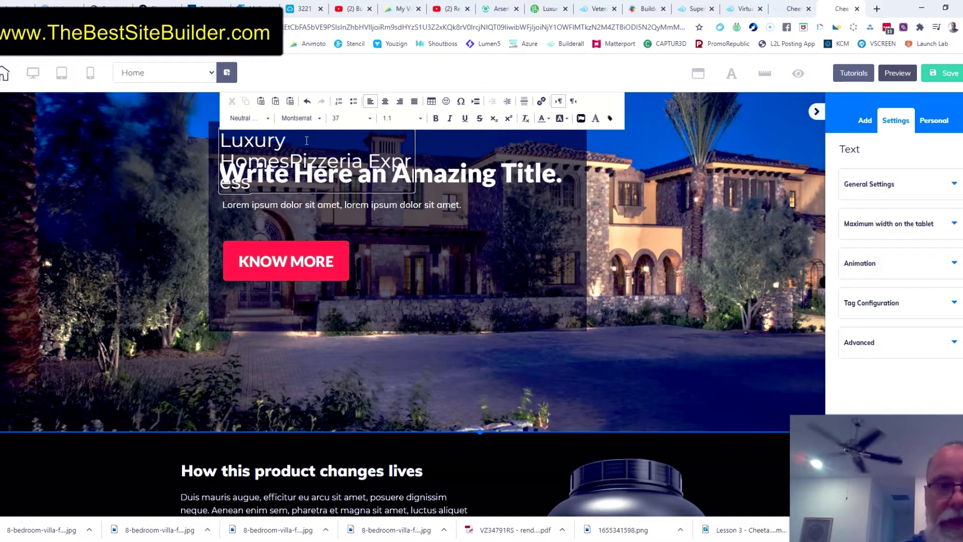
key("Delete")
key("Delete")
key("Delete")
key("Delete")
key("Delete")
key("Delete")
key("Delete")
key("Delete")
key("Delete")
key("Delete")
key("Delete")
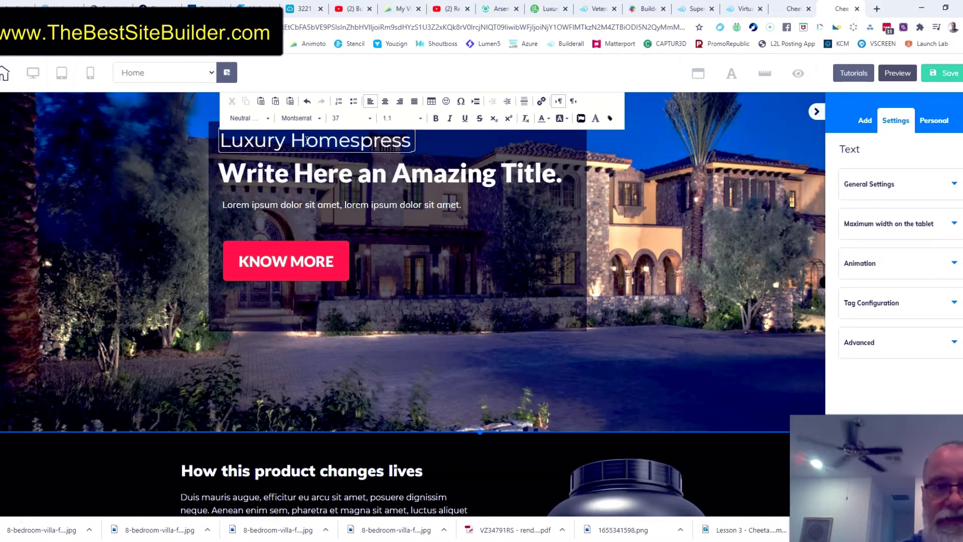
key("Delete")
key("Delete")
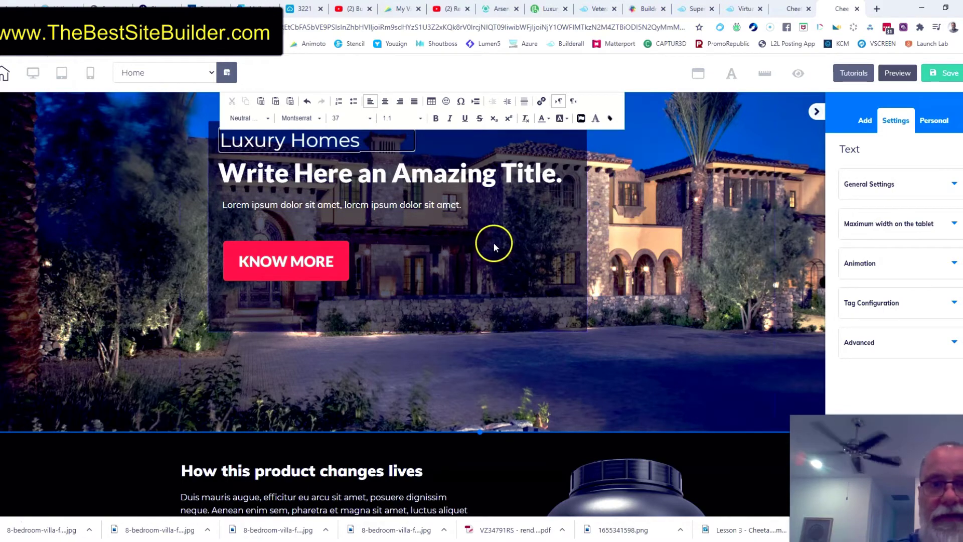
left_click(504, 245)
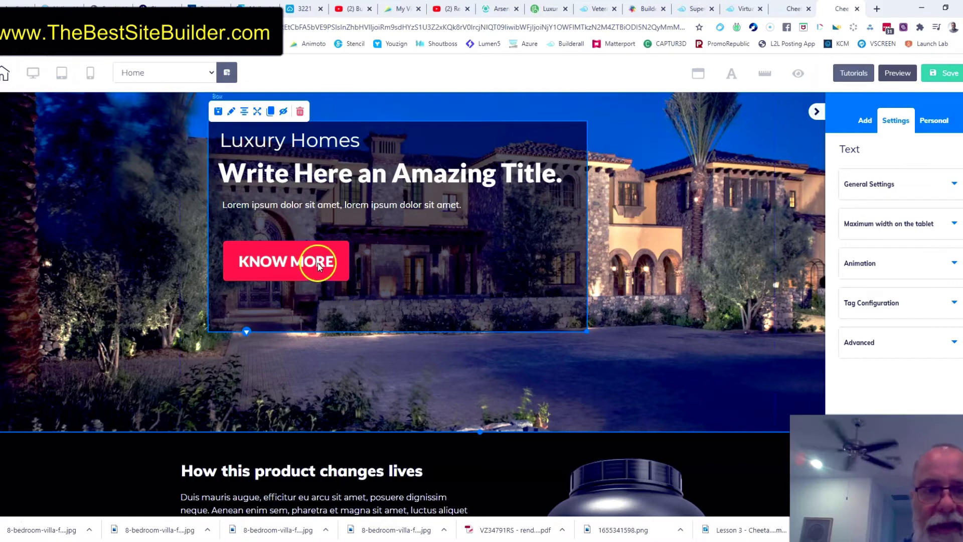
left_click(278, 264)
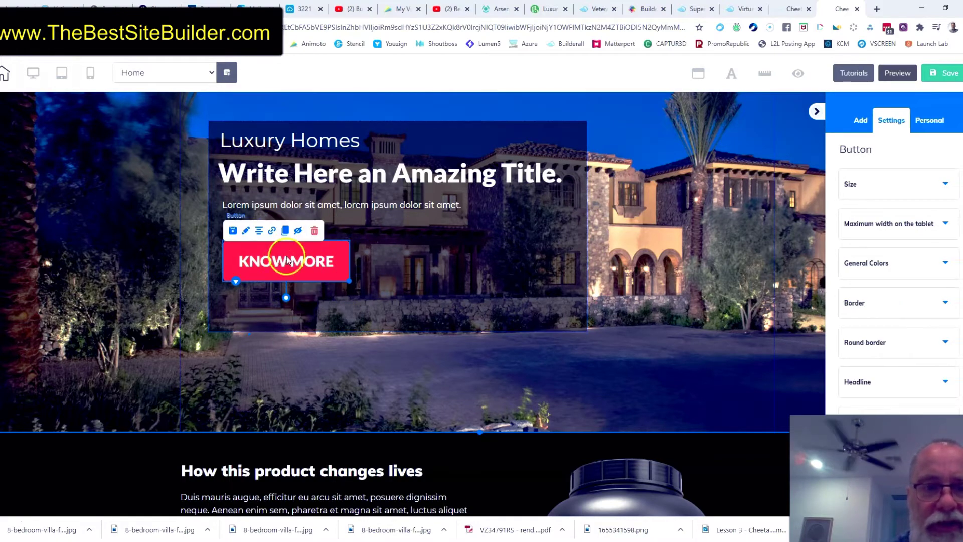
left_click(271, 231)
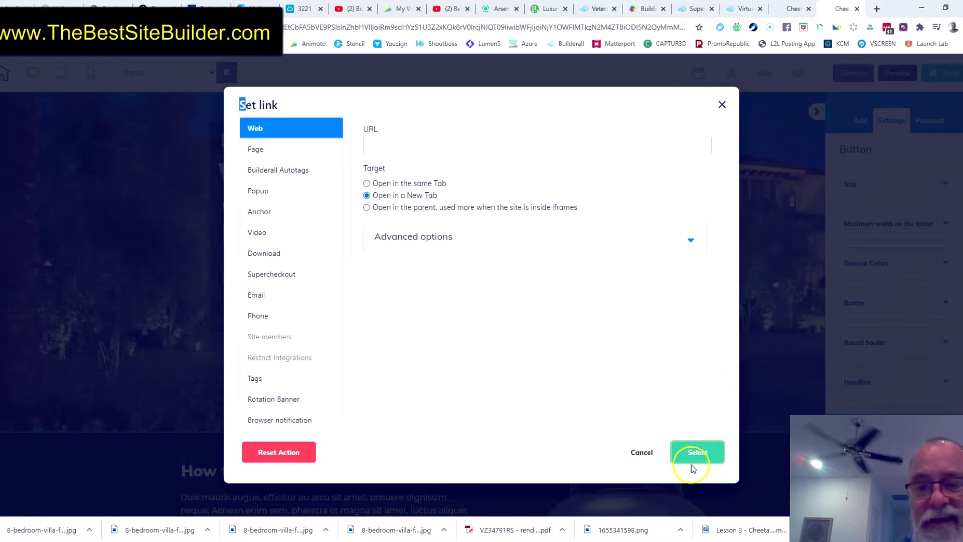
left_click(641, 453)
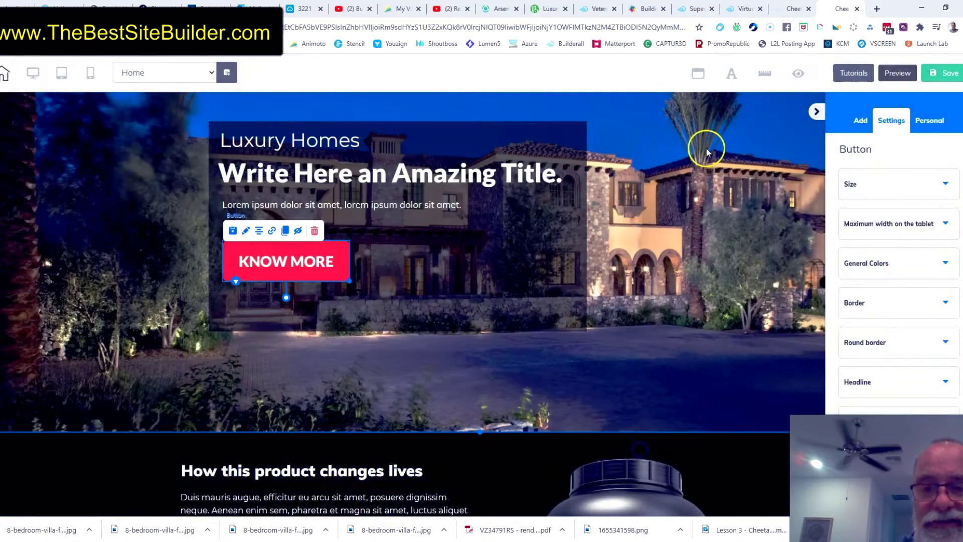
Delete the Luxury Homes hero panel, confirming with That's fine
left_click(161, 142)
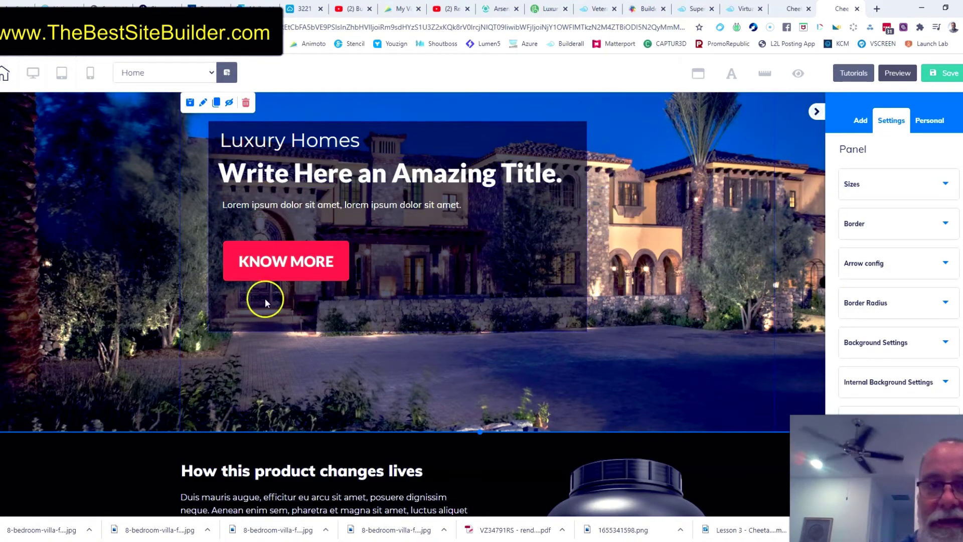
left_click(246, 102)
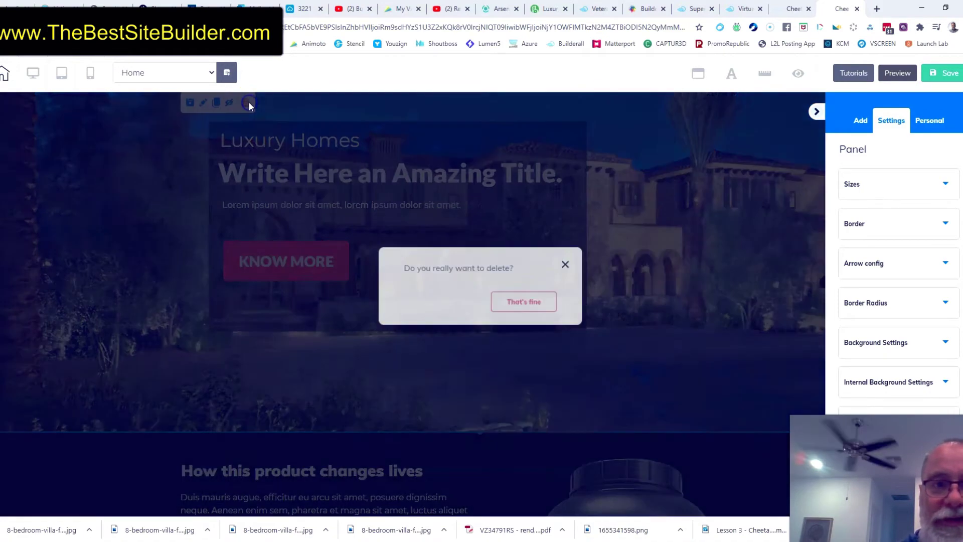
left_click(511, 297)
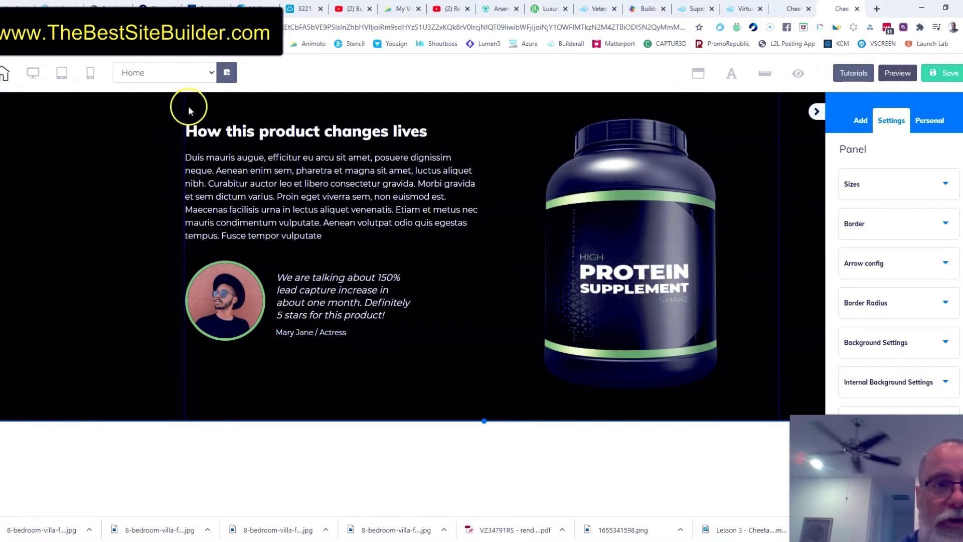
Delete the 'How this product changes lives' section as well
left_click(757, 135)
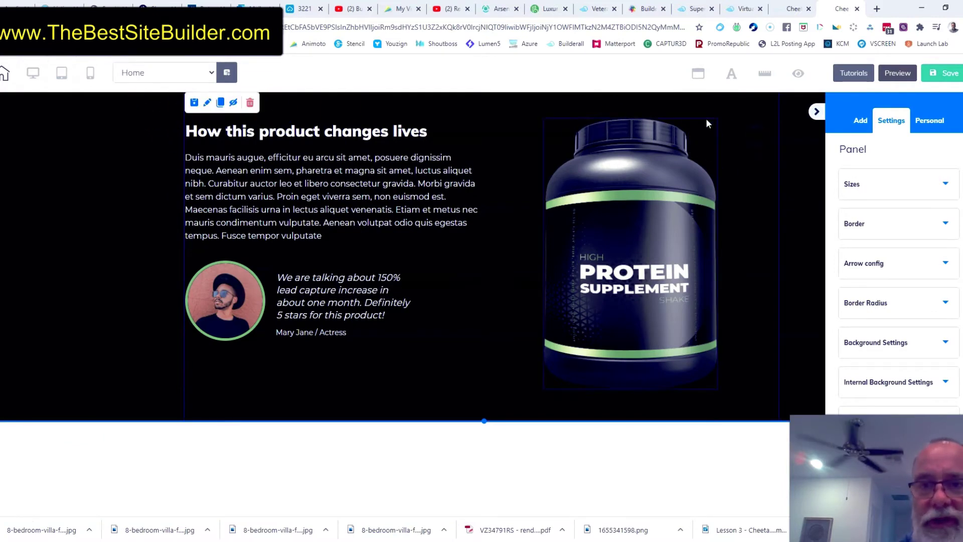
left_click(251, 103)
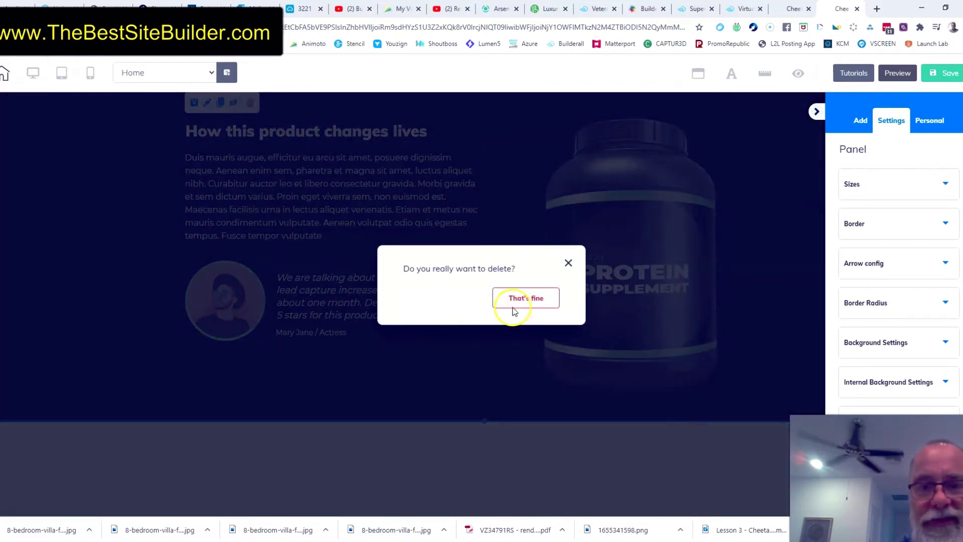
left_click(536, 297)
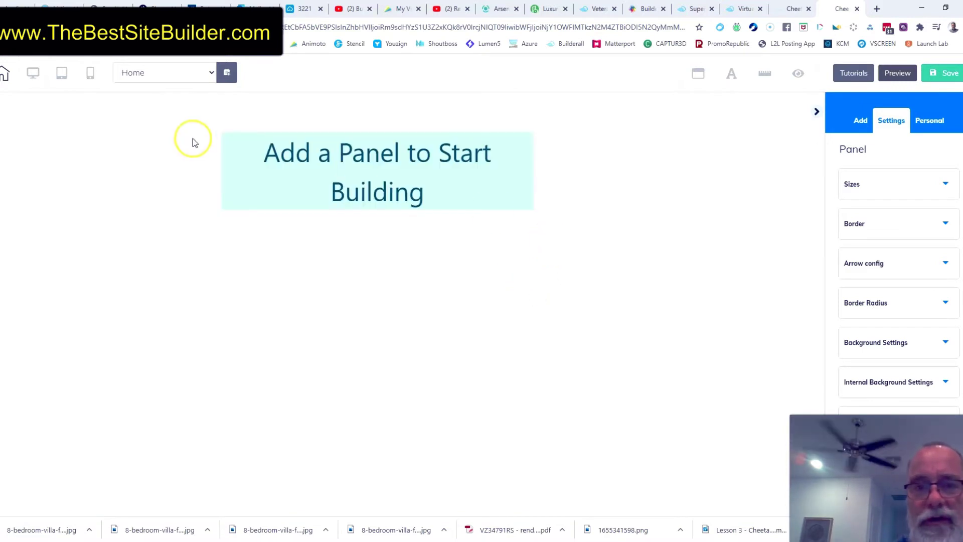
Add a Blank Panel to the page and drag its bottom edge down to make it taller
left_click(867, 120)
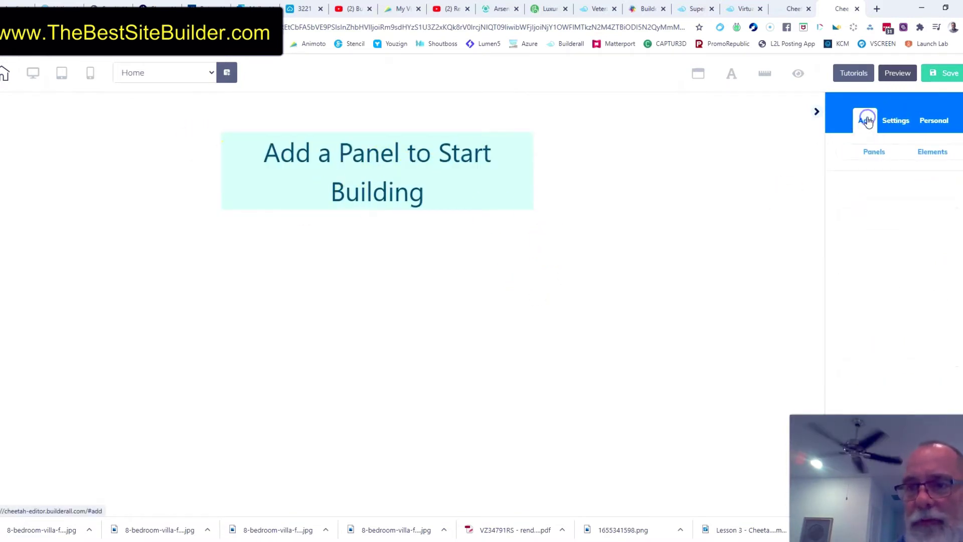
left_click(879, 152)
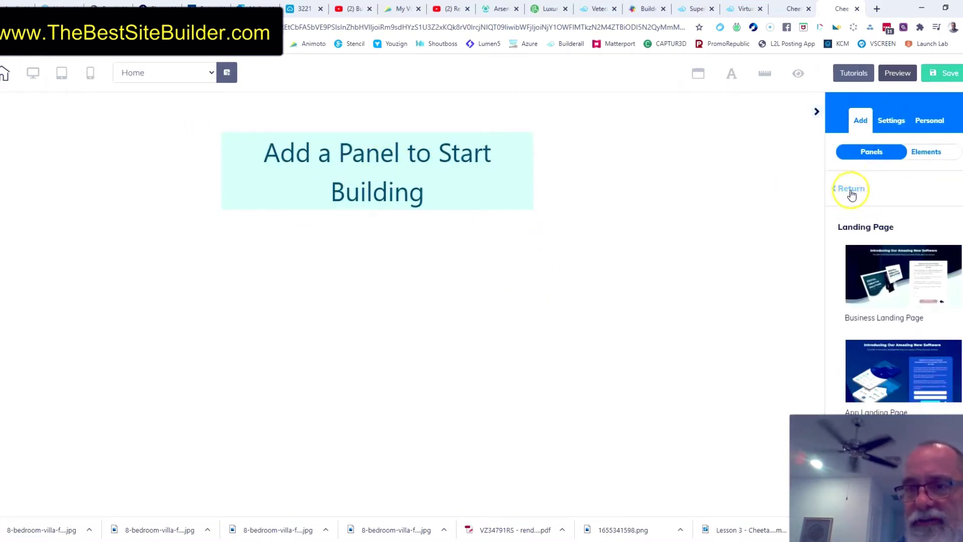
left_click(850, 189)
left_click(891, 217)
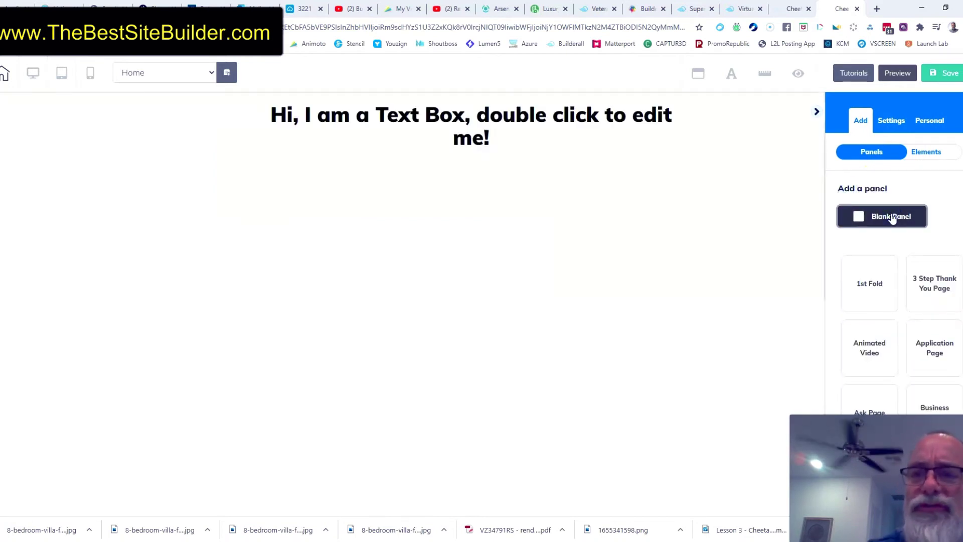
left_click(659, 245)
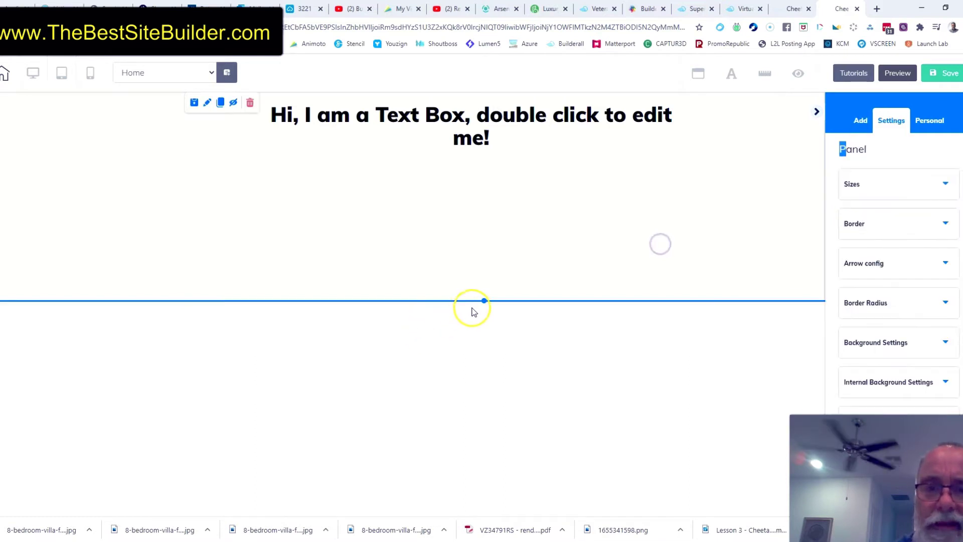
left_click_drag(484, 301, 482, 373)
left_click_drag(467, 409, 462, 424)
Delete the blank panel's placeholder text box
left_click_drag(510, 122, 518, 180)
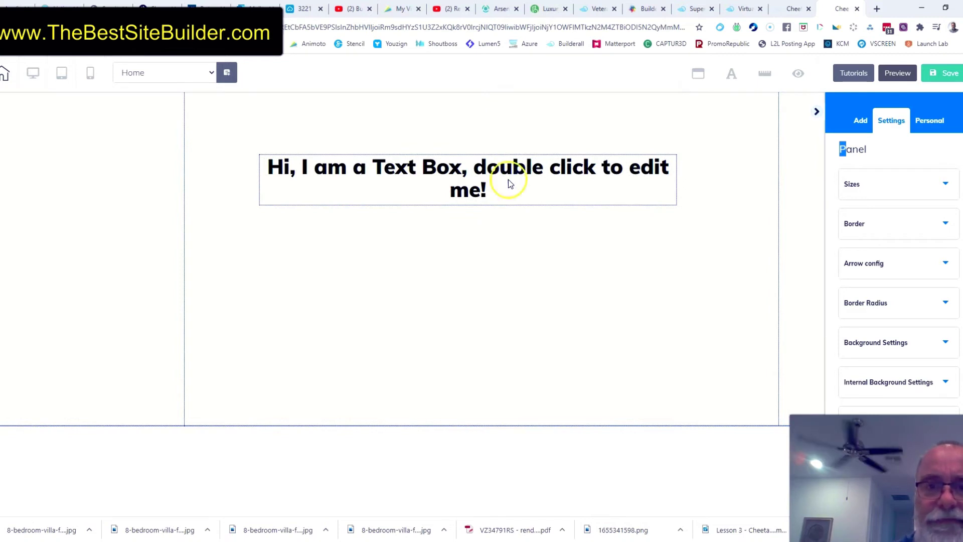
left_click(519, 179)
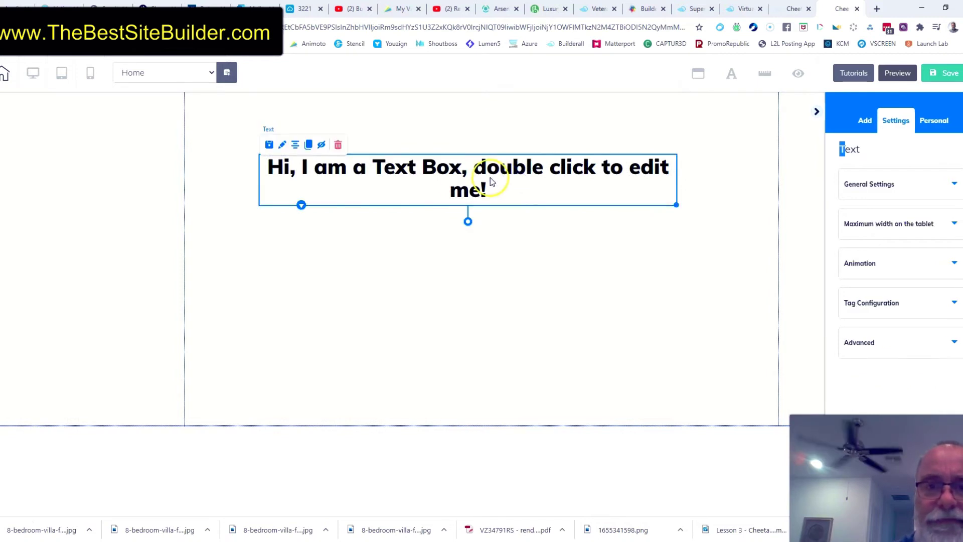
left_click(338, 146)
left_click(533, 299)
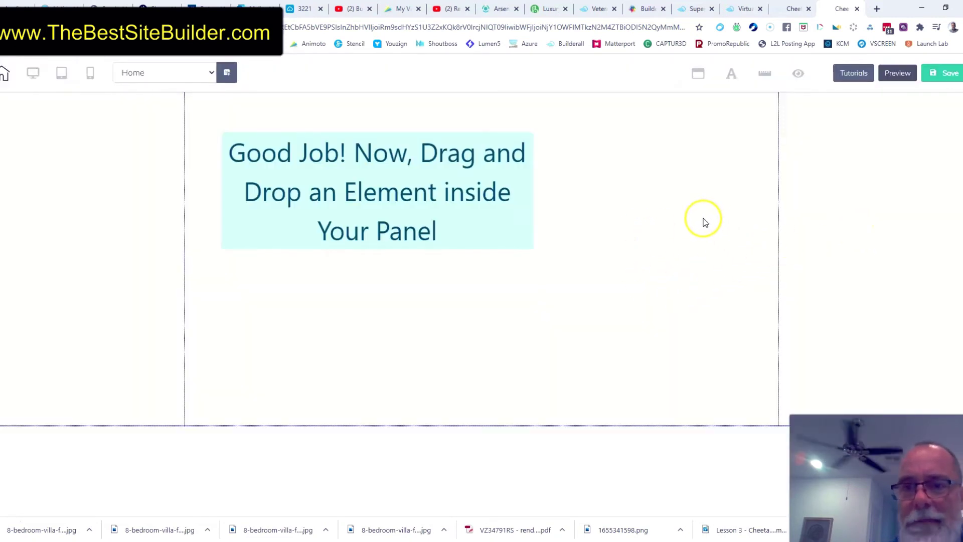
Set the blank panel's background colour to bright red in its Background Settings
left_click(676, 225)
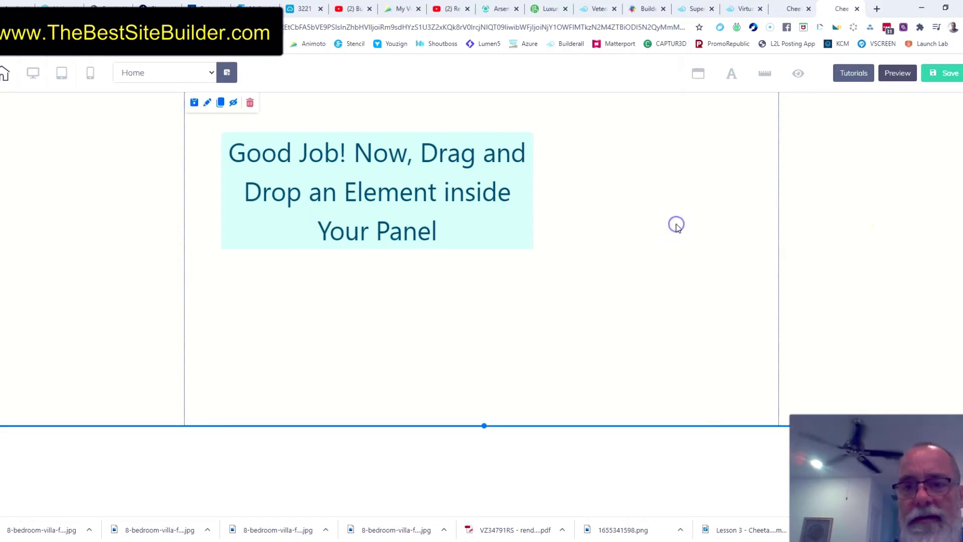
left_click(225, 104)
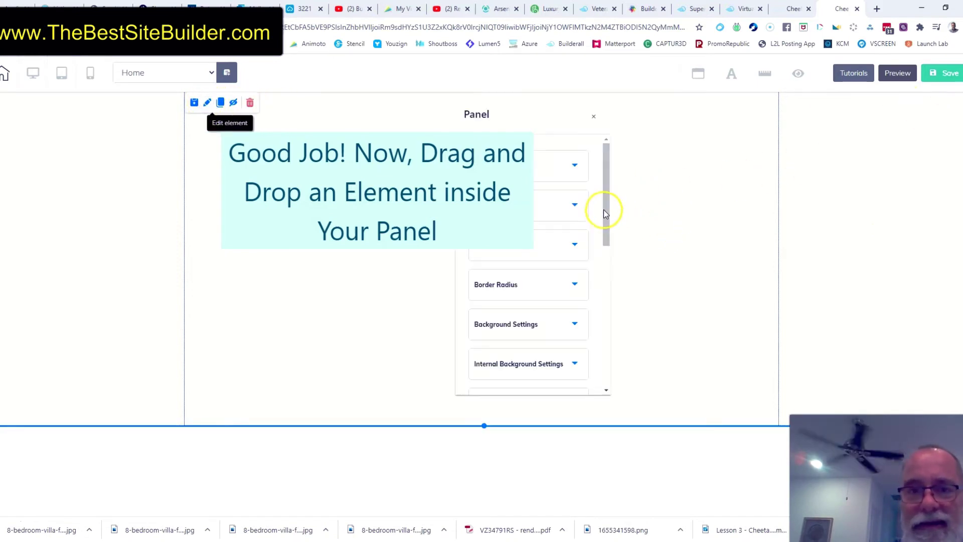
left_click_drag(569, 116, 653, 117)
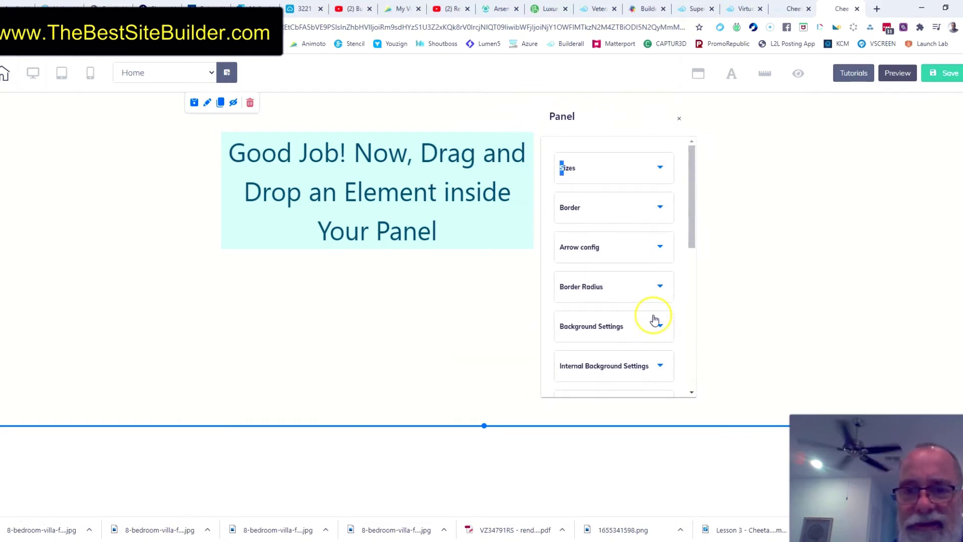
scroll(652, 297, "down", 1)
left_click(660, 275)
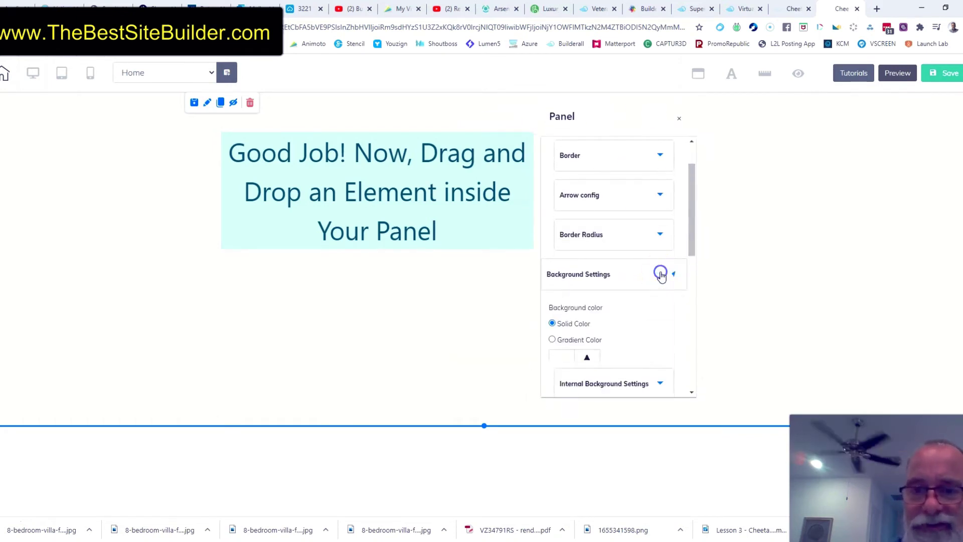
scroll(624, 317, "down", 2)
left_click(580, 264)
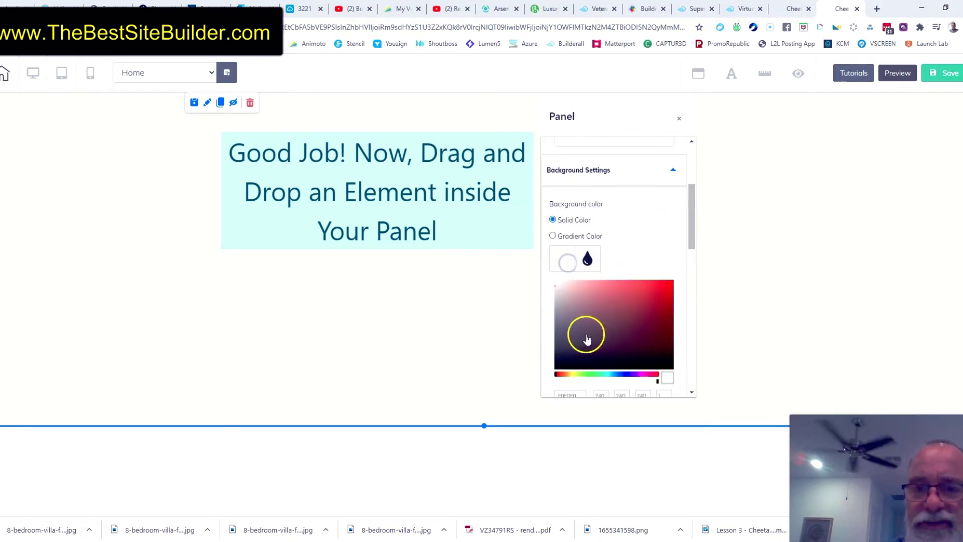
left_click_drag(585, 333, 691, 263)
Bring up the image library and start uploading a background image from the computer
scroll(655, 278, "down", 1)
scroll(655, 278, "down", 3)
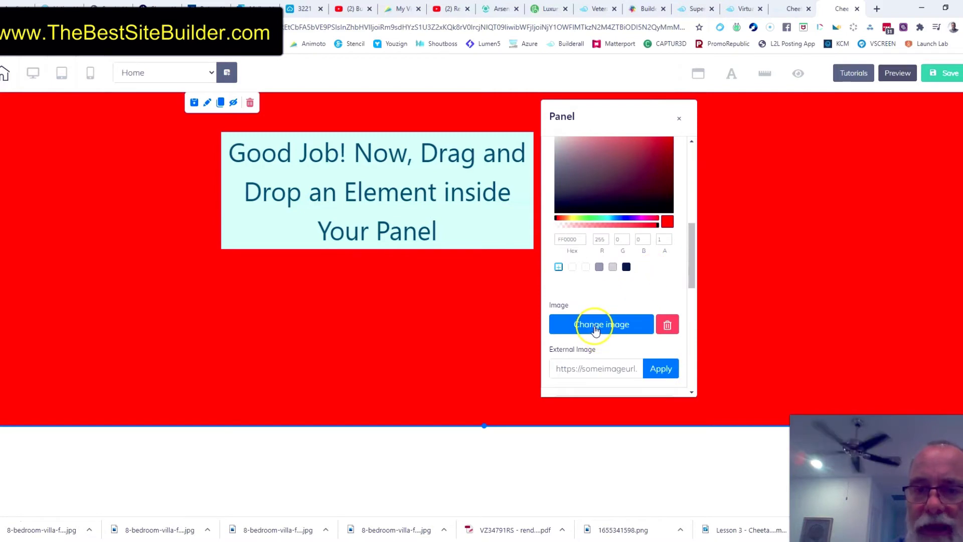
left_click(605, 323)
left_click(495, 203)
left_click(839, 100)
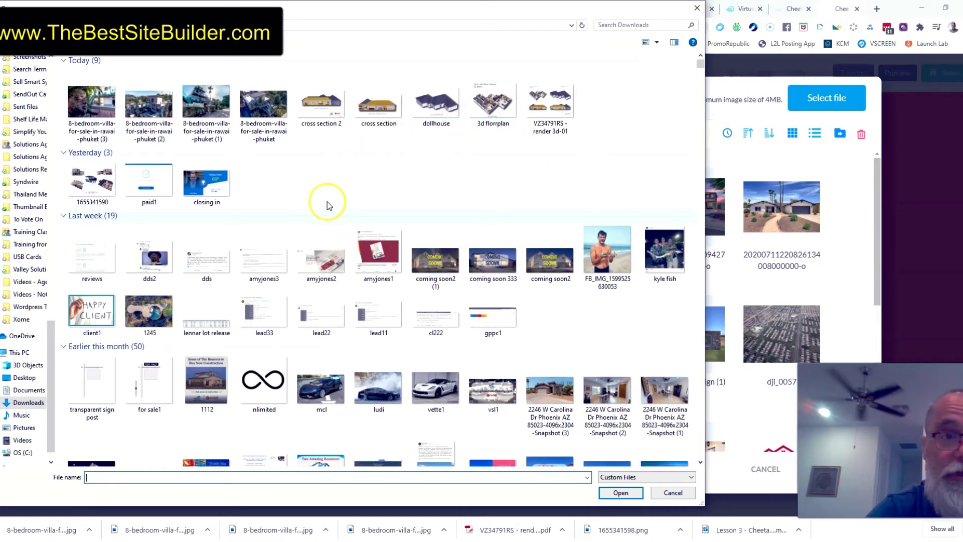
Upload the '3d florrplan' image and apply it as the panel's background
left_click(489, 104)
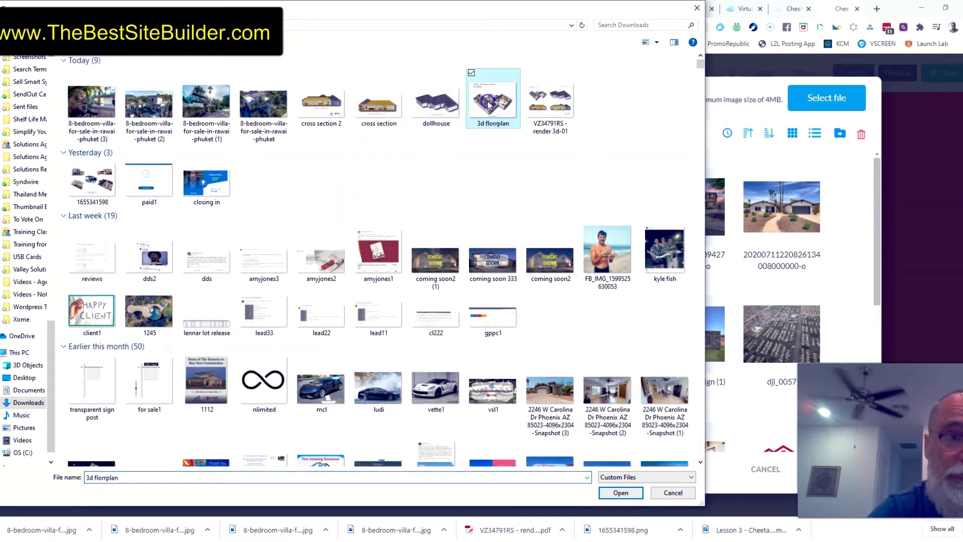
left_click(620, 492)
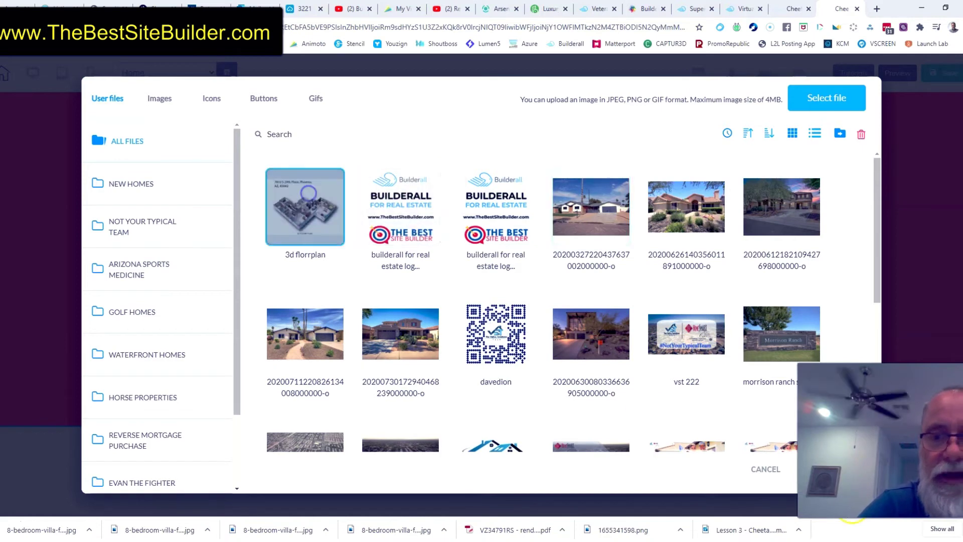
left_click(307, 193)
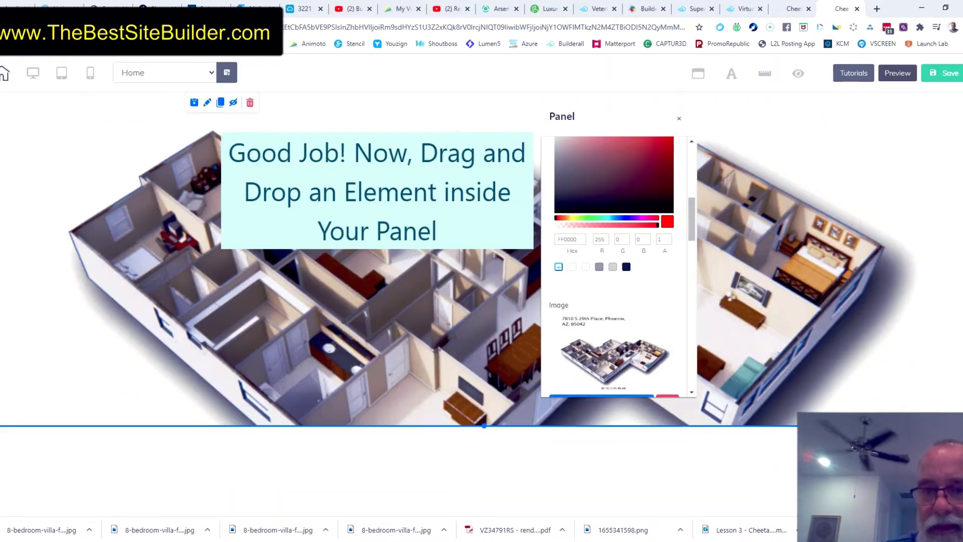
left_click(896, 226)
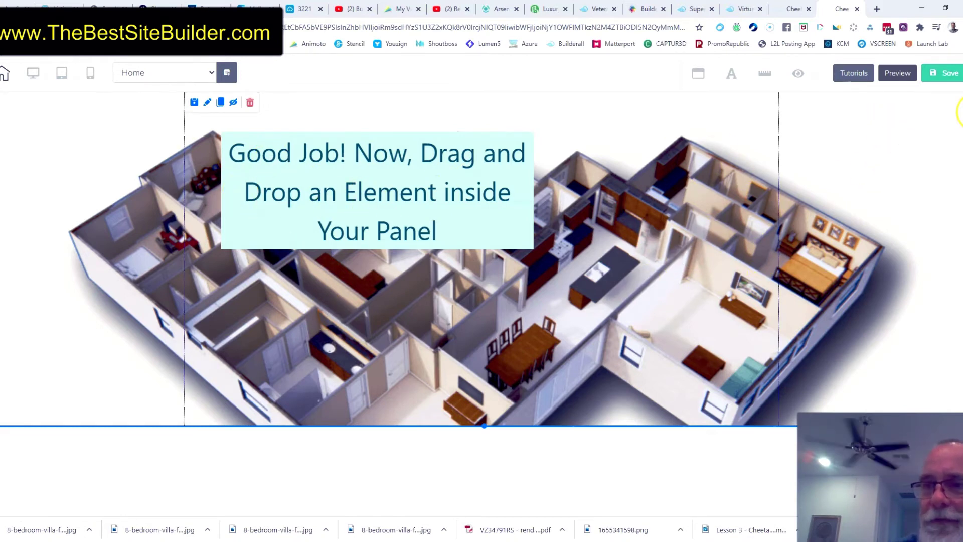
Drag a white Box element onto the floorplan panel and enlarge it across the image
mouse_move(961, 196)
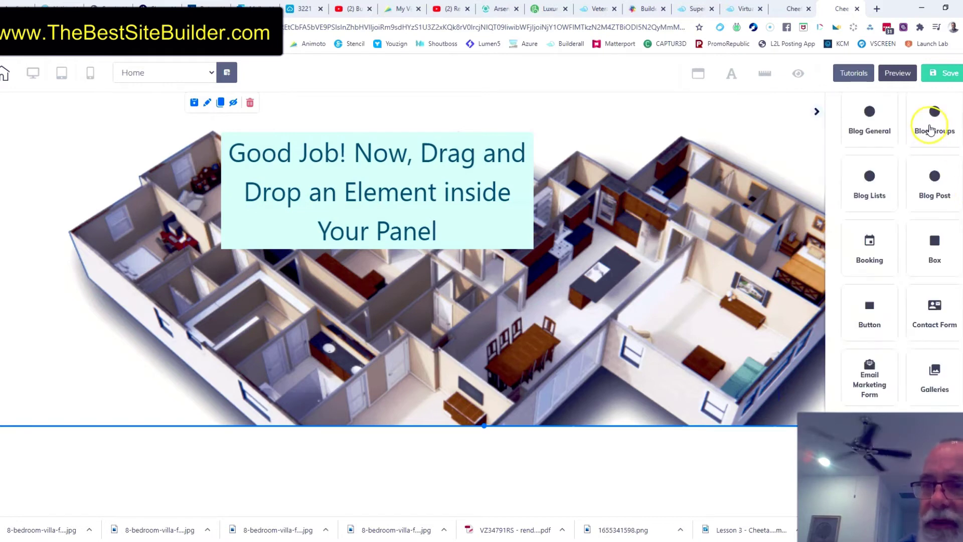
scroll(930, 129, "up", 5)
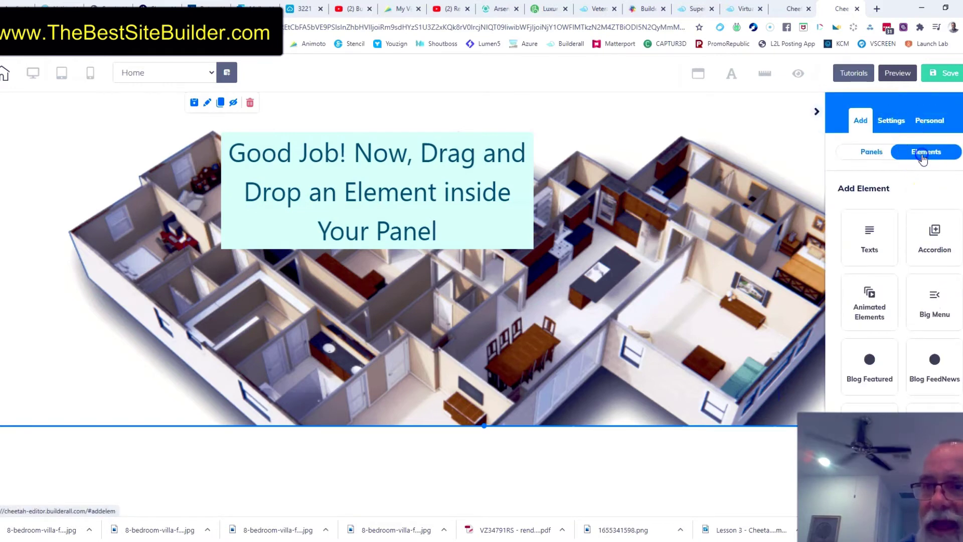
scroll(908, 243, "down", 3)
scroll(871, 193, "up", 2)
scroll(874, 208, "down", 4)
scroll(874, 208, "down", 3)
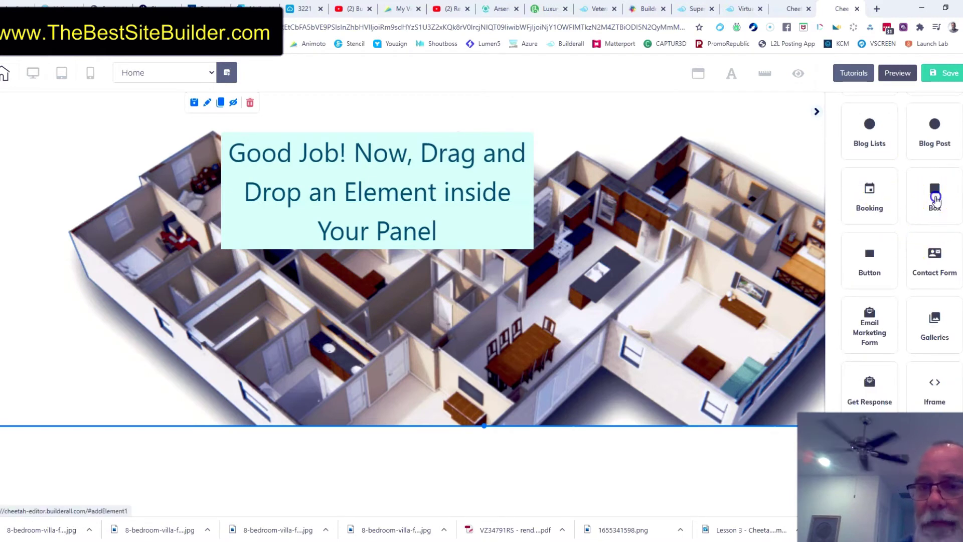
left_click(936, 199)
left_click_drag(908, 291, 357, 236)
left_click(441, 250)
left_click_drag(464, 271, 699, 352)
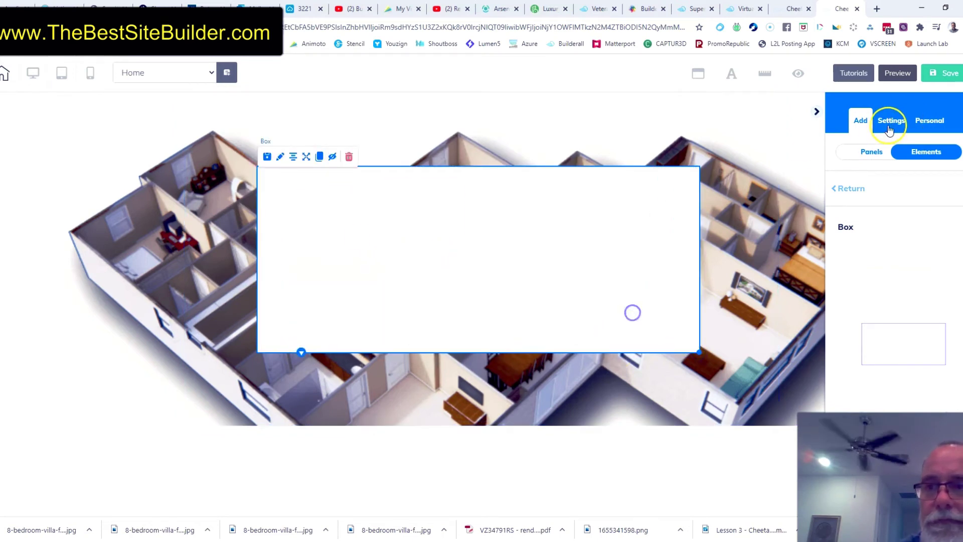
left_click(842, 190)
Drag Title H1 through Title H5 headings, plus one more title, into the white box
left_click(871, 225)
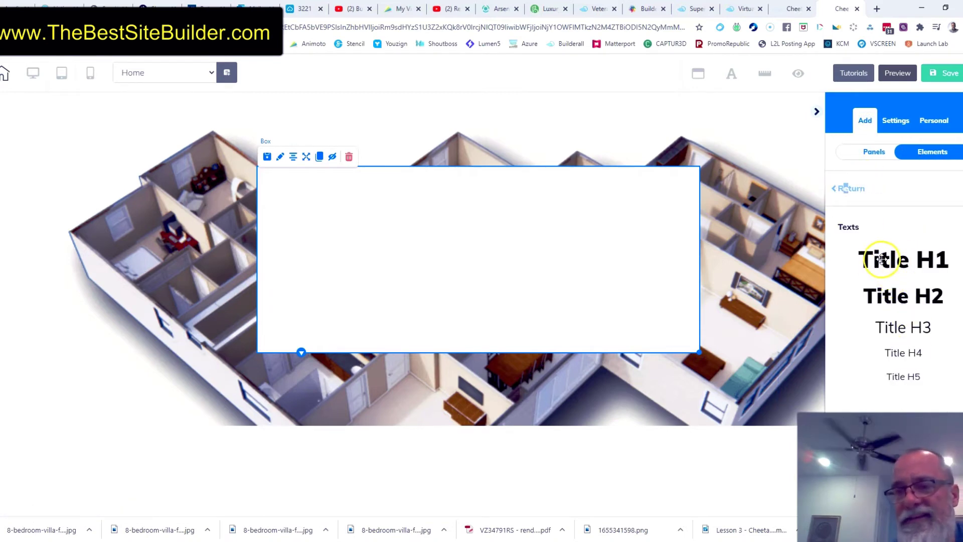
left_click_drag(881, 259, 491, 196)
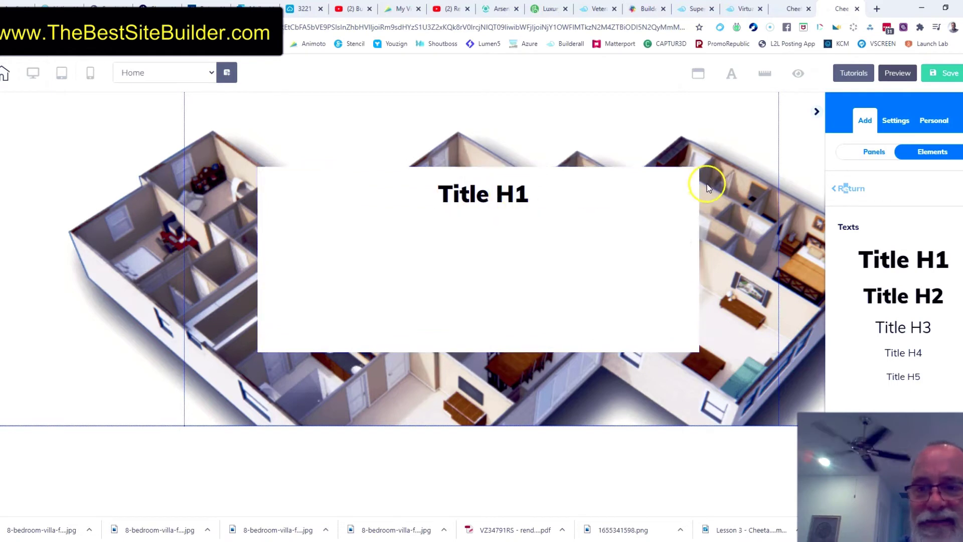
left_click_drag(862, 295, 319, 232)
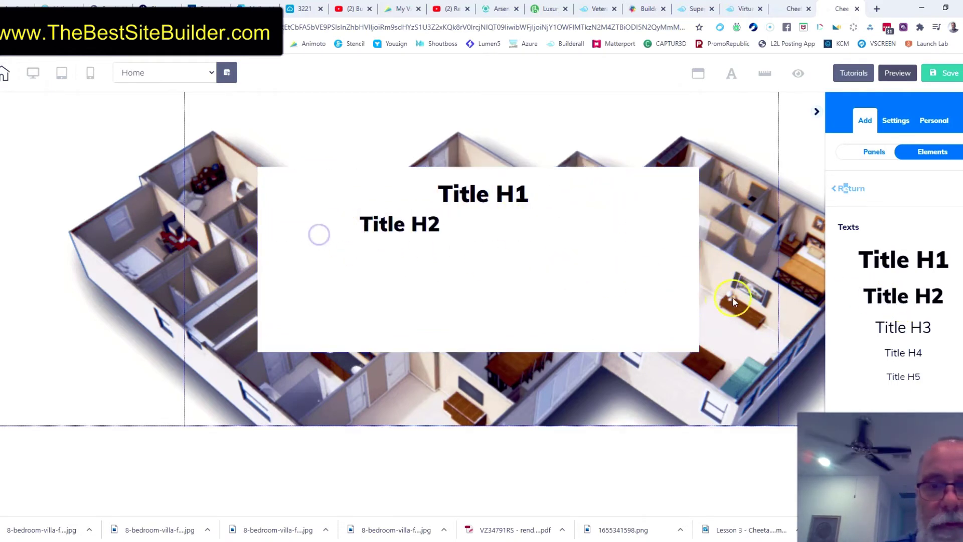
left_click_drag(905, 331, 555, 224)
left_click_drag(890, 354, 331, 267)
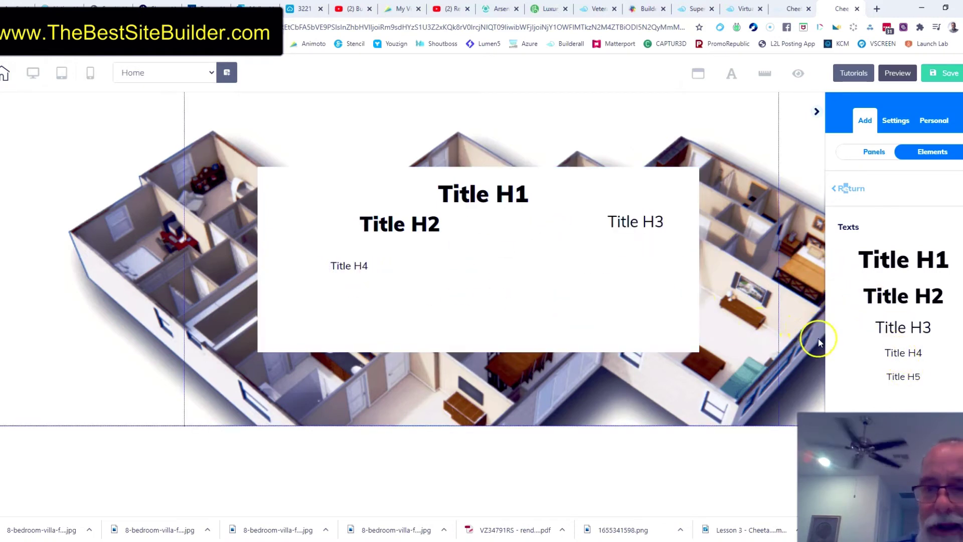
left_click_drag(901, 376, 451, 267)
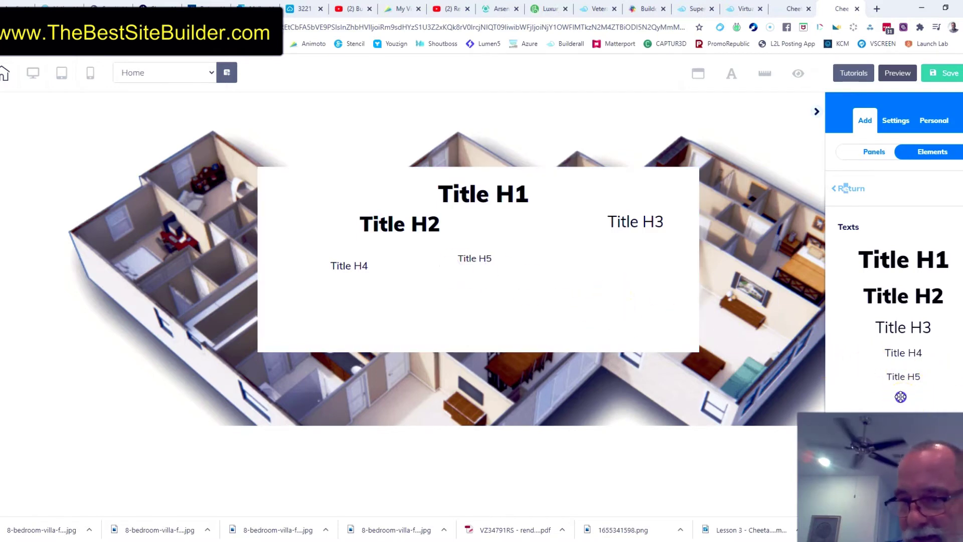
left_click_drag(894, 390, 618, 292)
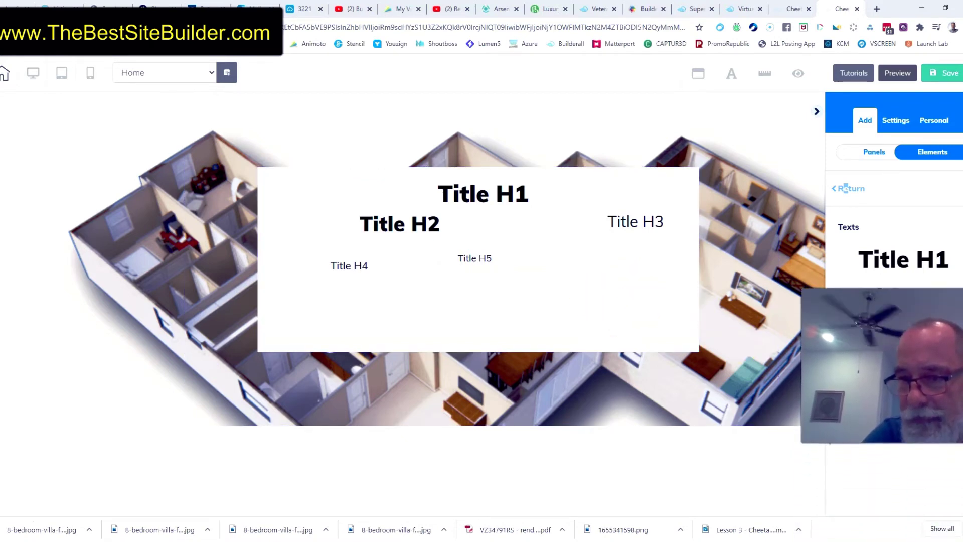
Add a Lorem ipsum paragraph to the box and position it below the titles
left_click_drag(893, 301, 442, 314)
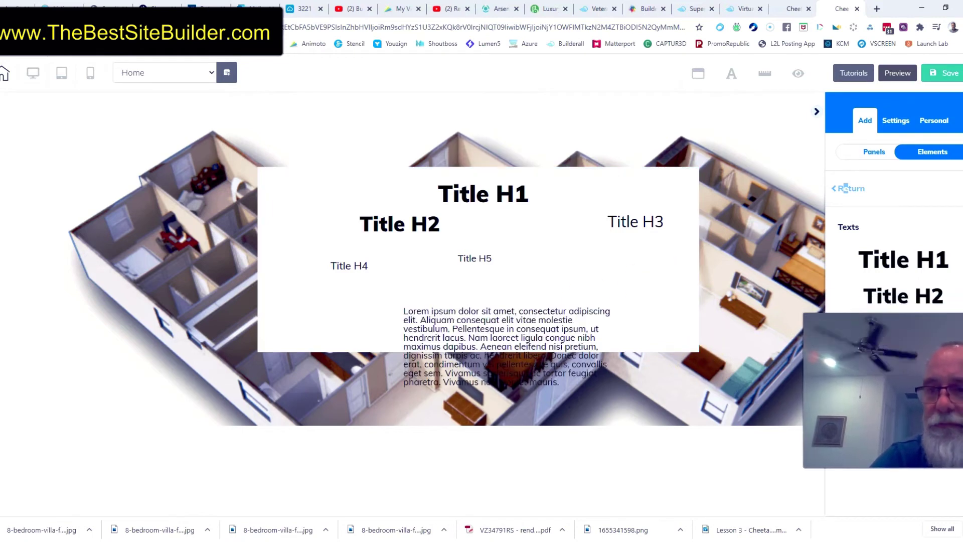
left_click_drag(542, 334, 493, 318)
left_click_drag(612, 300, 618, 293)
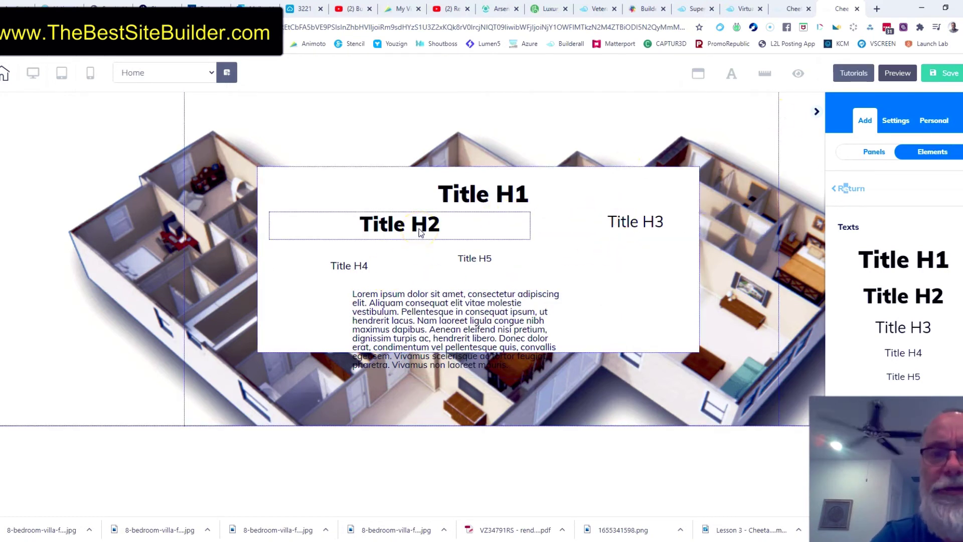
In Site fonts, set Title H1's font family to Arial
left_click(732, 78)
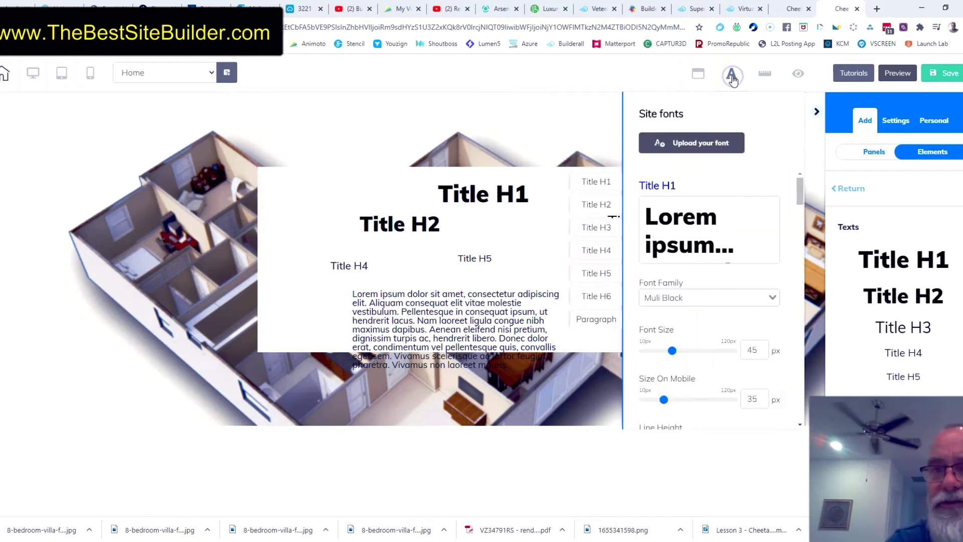
scroll(725, 232, "down", 2)
scroll(724, 232, "up", 2)
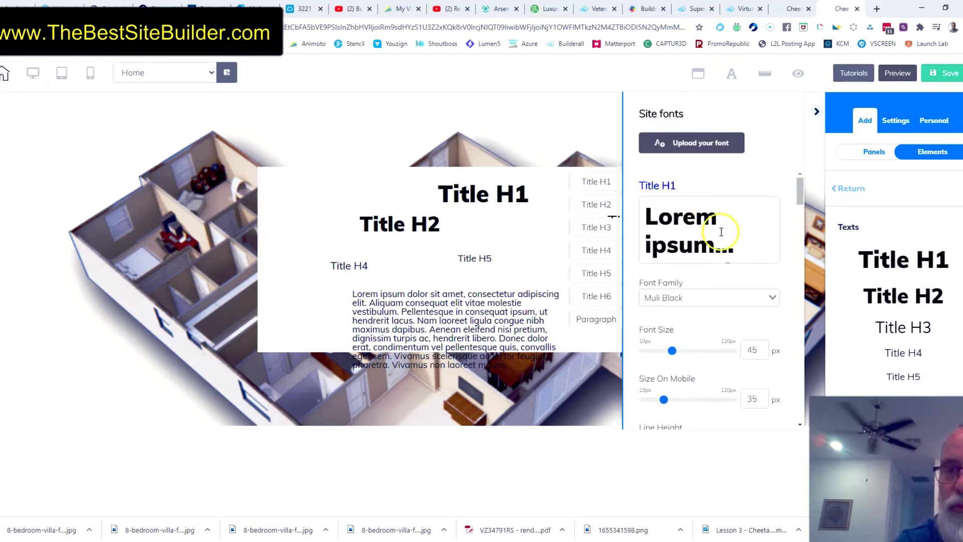
scroll(748, 261, "down", 1)
left_click(770, 243)
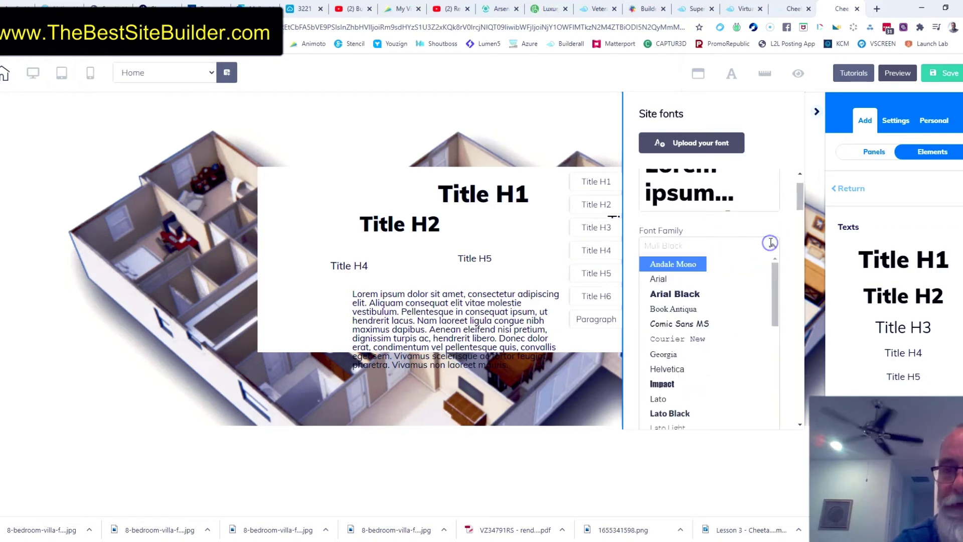
left_click(658, 277)
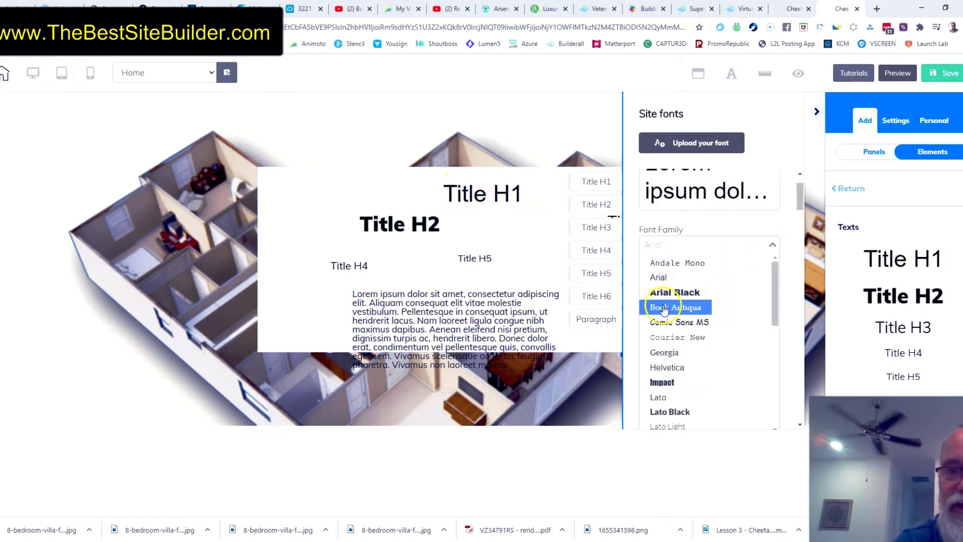
left_click(658, 278)
left_click(667, 244)
left_click(759, 222)
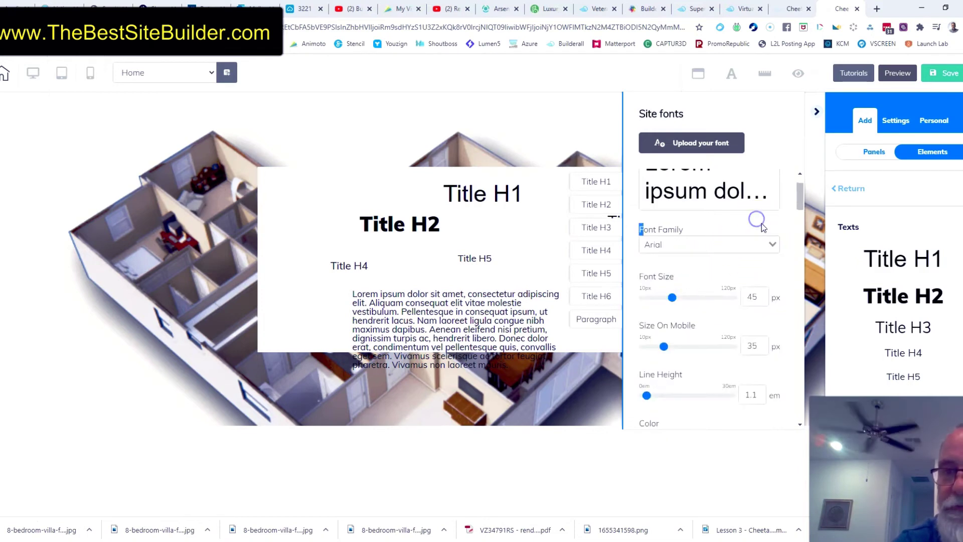
Increase Title H1's font size, trying values from 50 px up to about 66 px
scroll(763, 223, "down", 2)
left_click(764, 191)
left_click(763, 191)
left_click(763, 190)
left_click(763, 190)
left_click(763, 189)
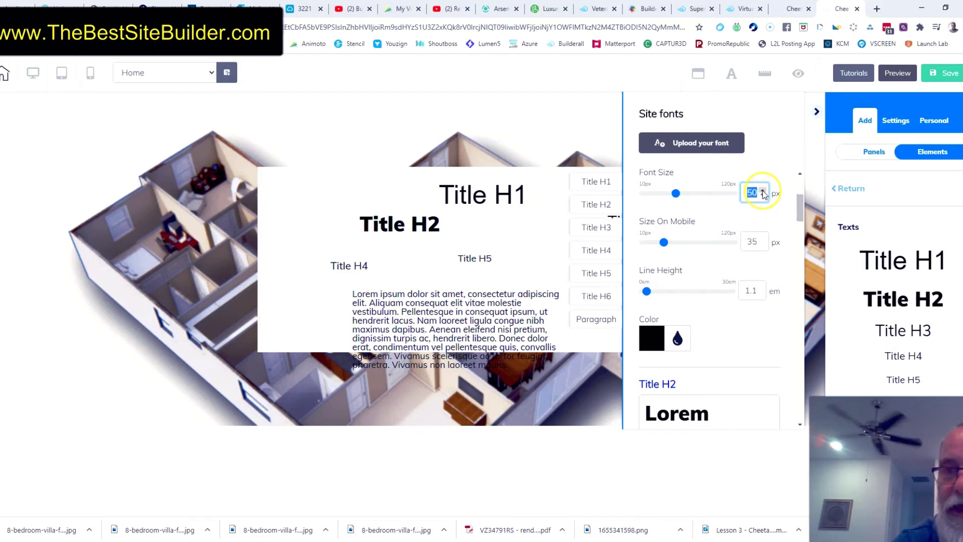
left_click(763, 191)
left_click(763, 190)
left_click(763, 190)
left_click(763, 190)
left_click(763, 190)
mouse_move(684, 198)
left_mouse_down()
mouse_move(716, 194)
mouse_move(673, 195)
left_mouse_up()
Set Title H2's font family to Georgia and its colour to red
left_click(388, 236)
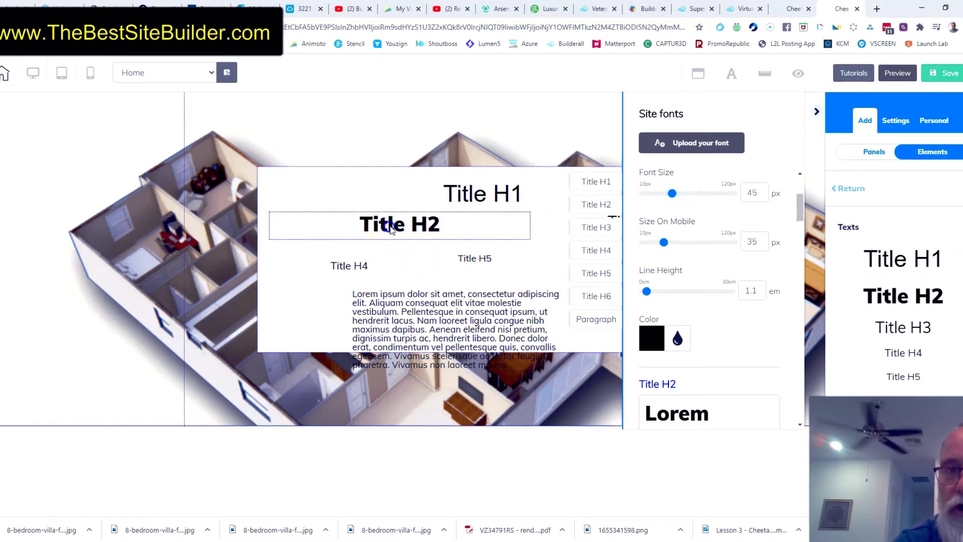
scroll(728, 322, "down", 5)
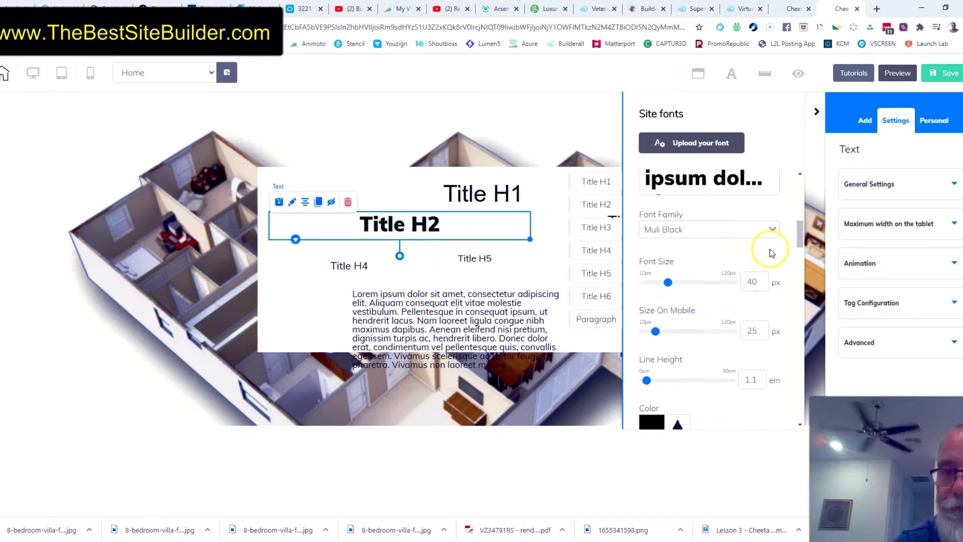
left_click(773, 227)
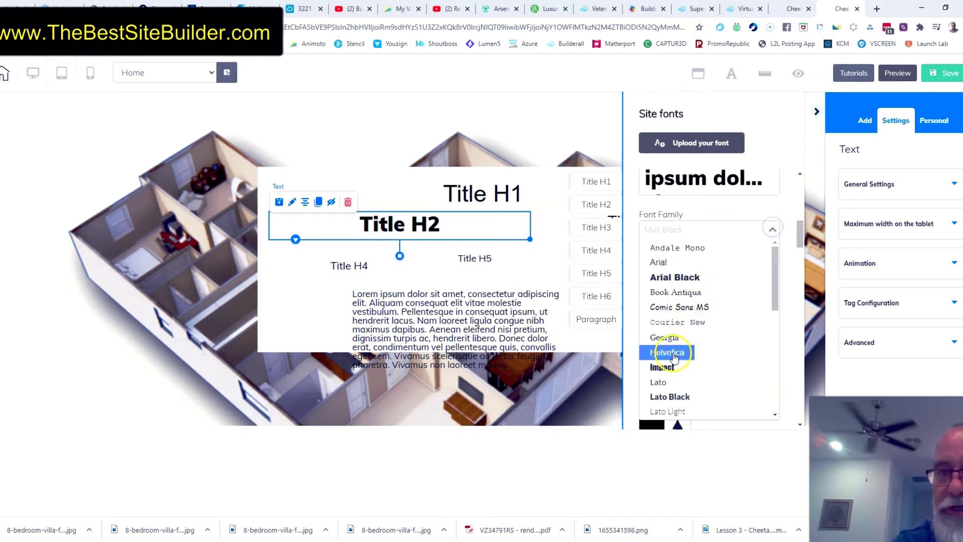
left_click(663, 337)
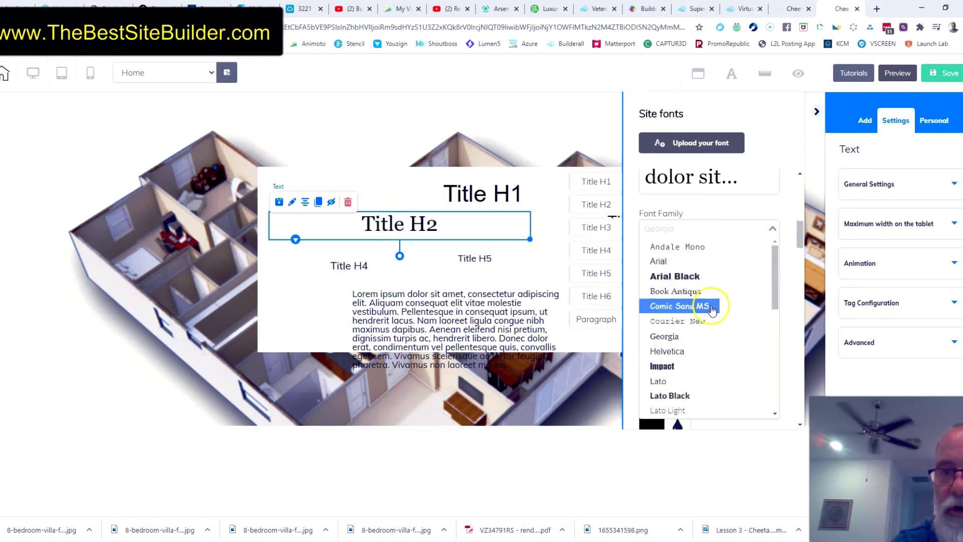
scroll(710, 305, "down", 3)
left_click(753, 206)
scroll(742, 241, "down", 3)
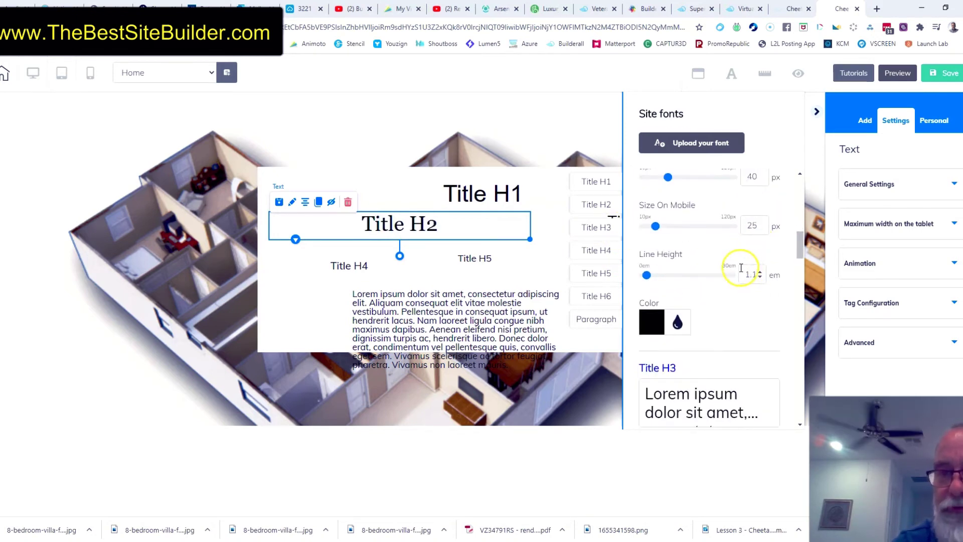
left_click(645, 327)
left_click_drag(731, 399, 777, 344)
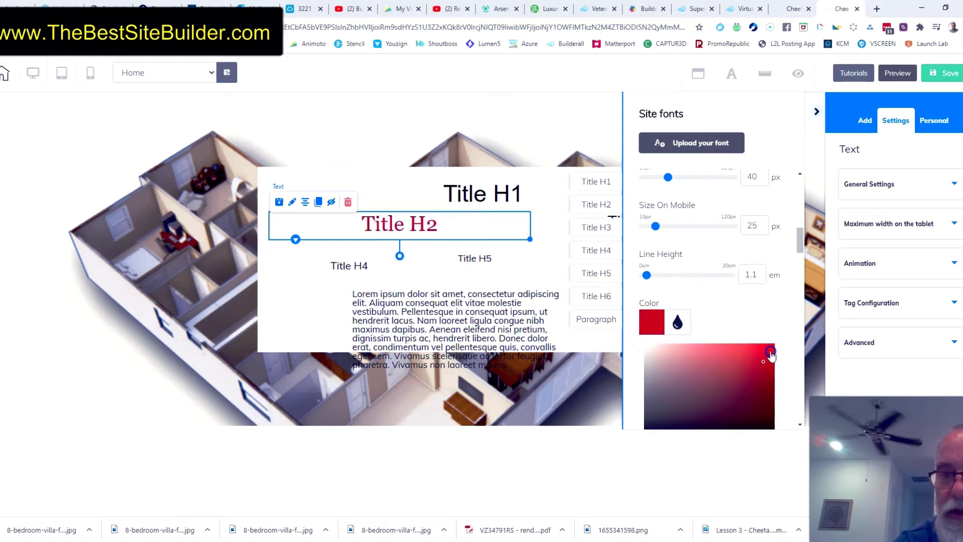
left_click(537, 256)
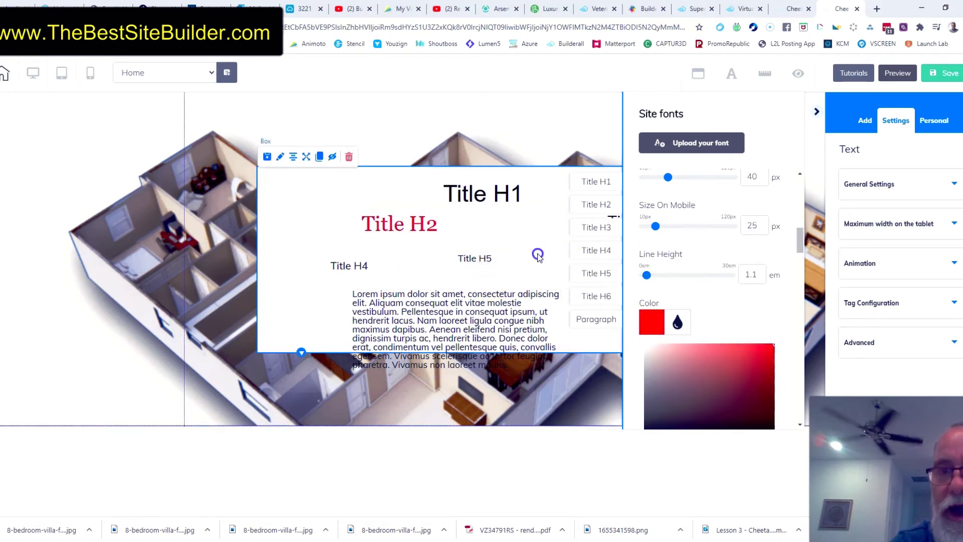
Give Title H6 the vivid blue colour 0D03EE in Site fonts, then close the panel
left_click(732, 73)
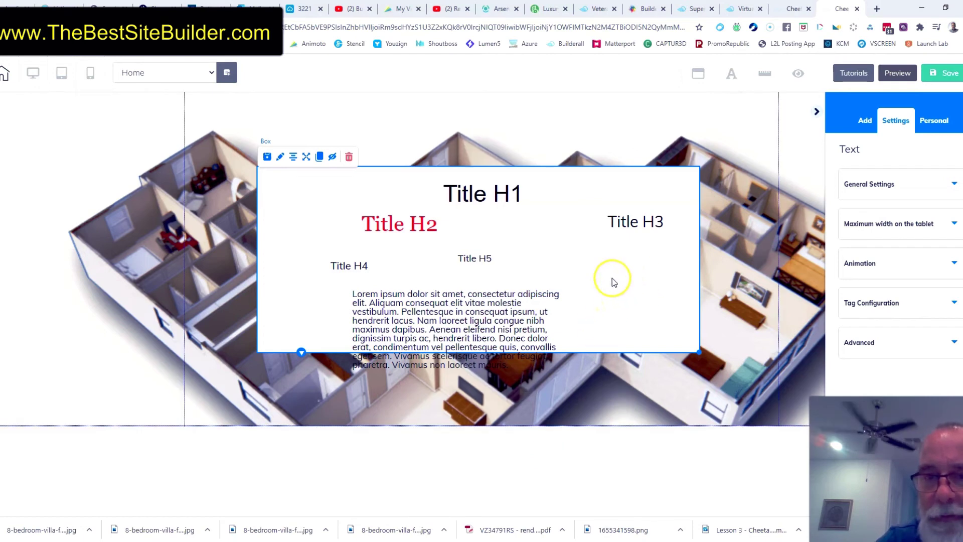
left_click(735, 78)
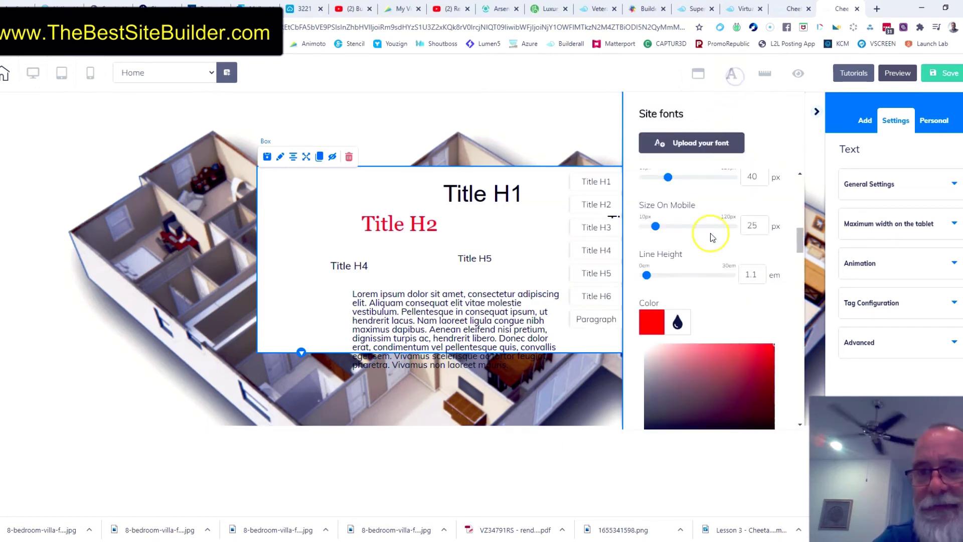
left_click(594, 296)
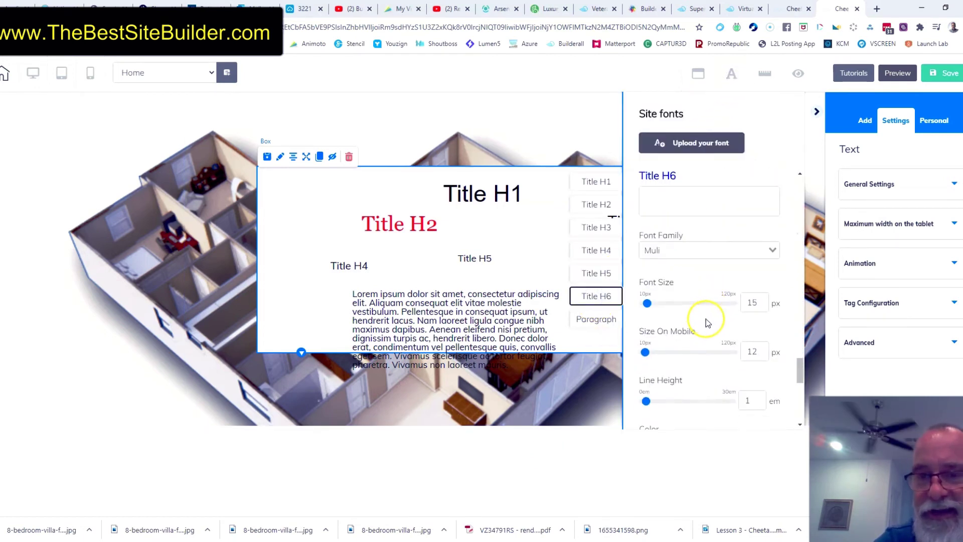
scroll(655, 226, "down", 4)
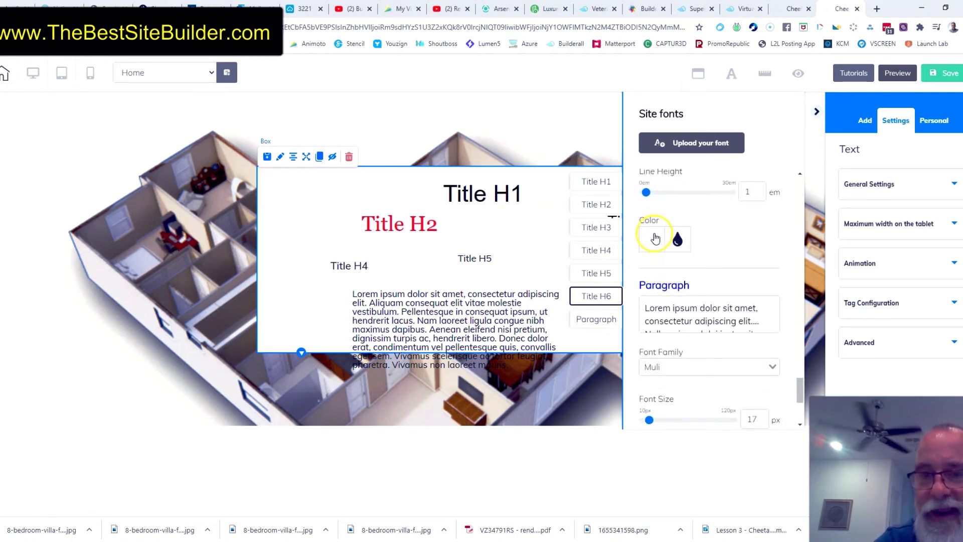
left_click(655, 237)
left_click_drag(688, 304, 763, 360)
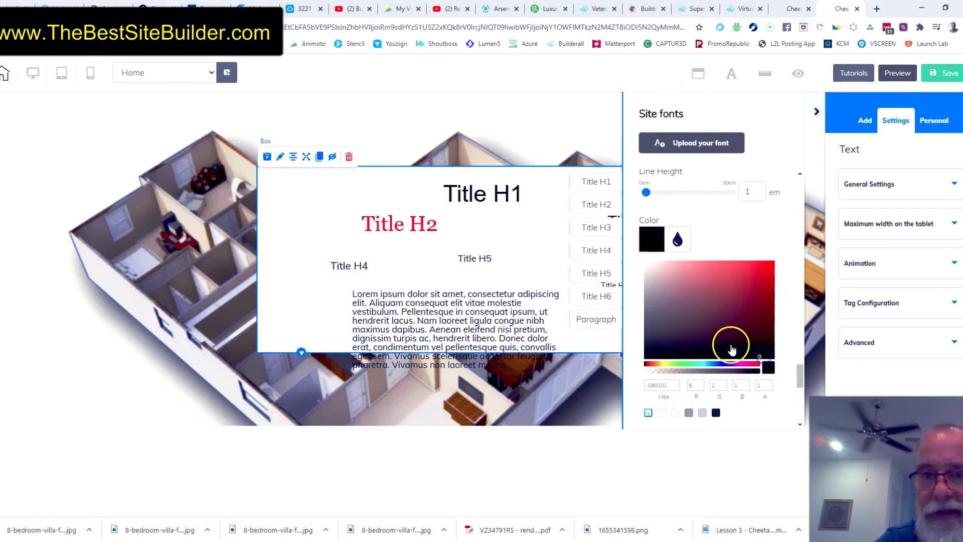
left_click(724, 365)
left_click_drag(731, 327, 772, 269)
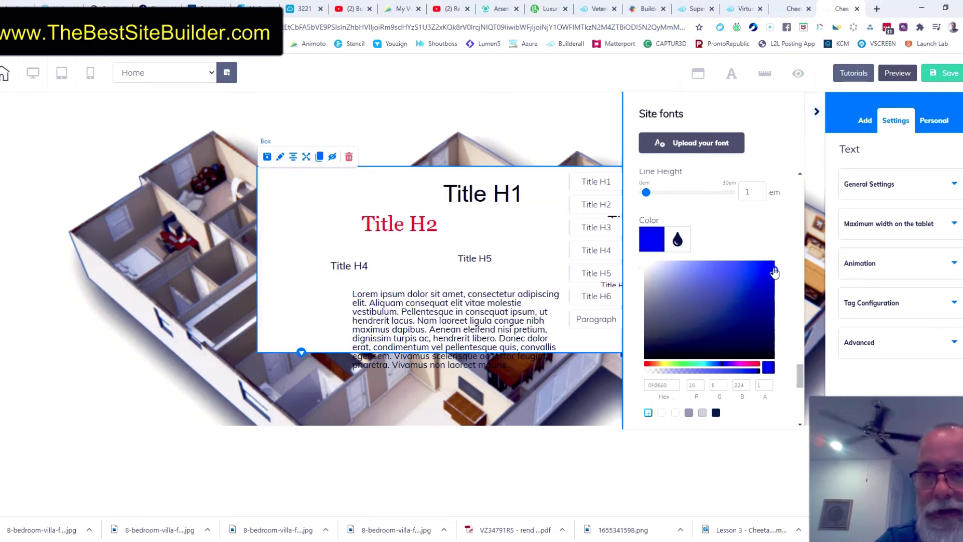
left_click(731, 75)
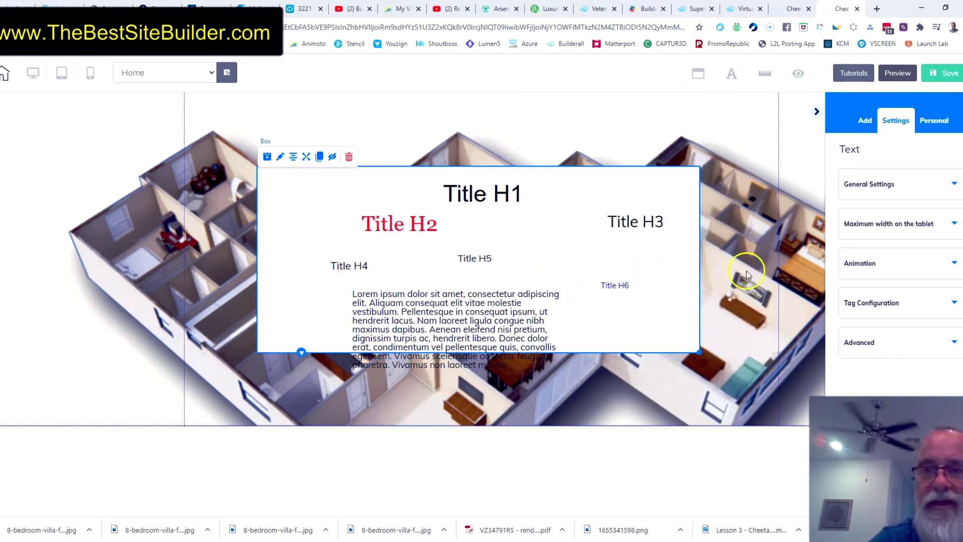
Shift the titles box up and left, and add a second blank panel below the floorplan
left_click_drag(647, 175, 627, 134)
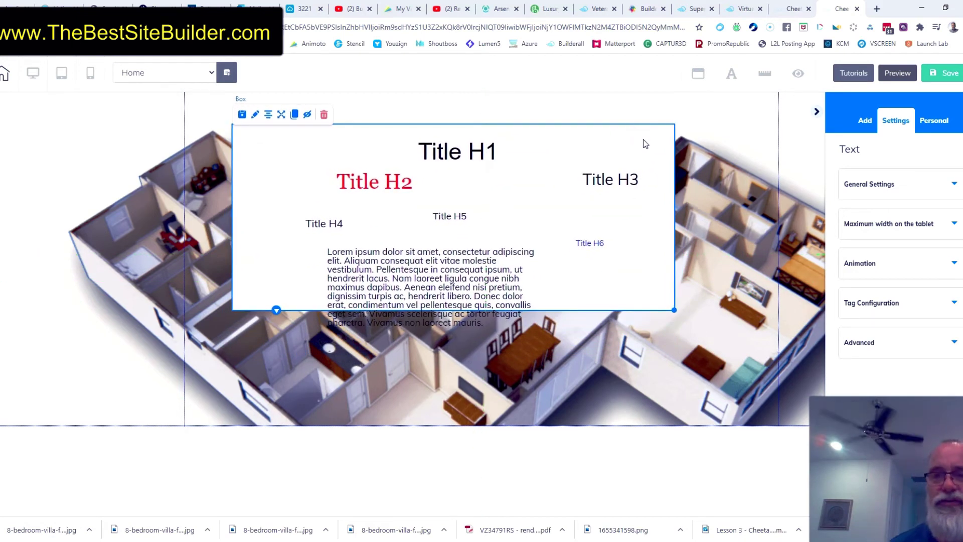
left_click(864, 121)
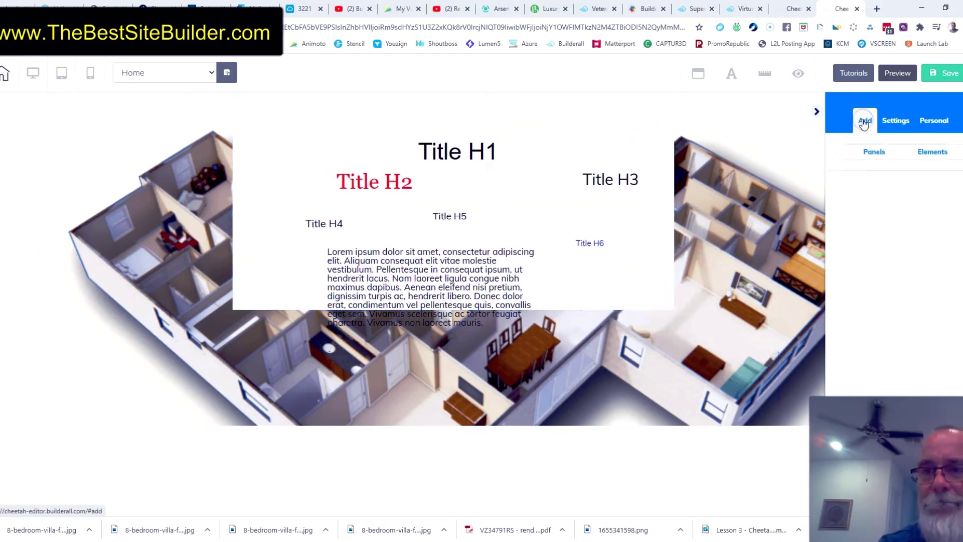
left_click(873, 151)
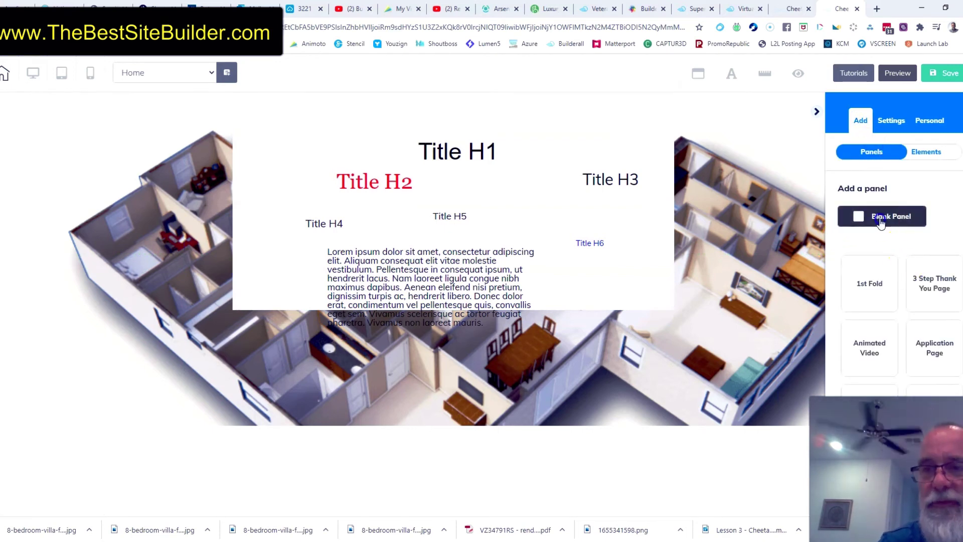
left_click(882, 221)
scroll(623, 376, "down", 2)
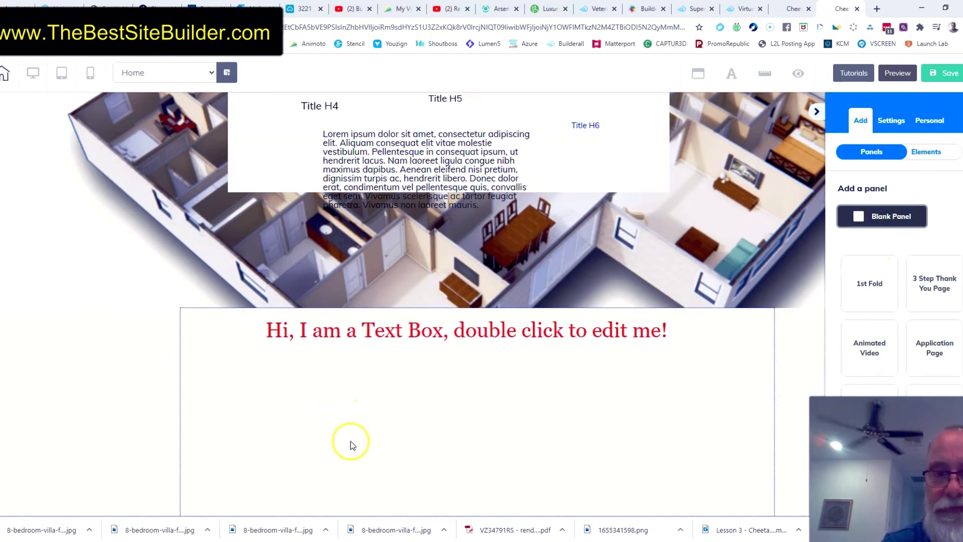
Delete the new panel's placeholder text box, confirming with That's fine
left_click(566, 331)
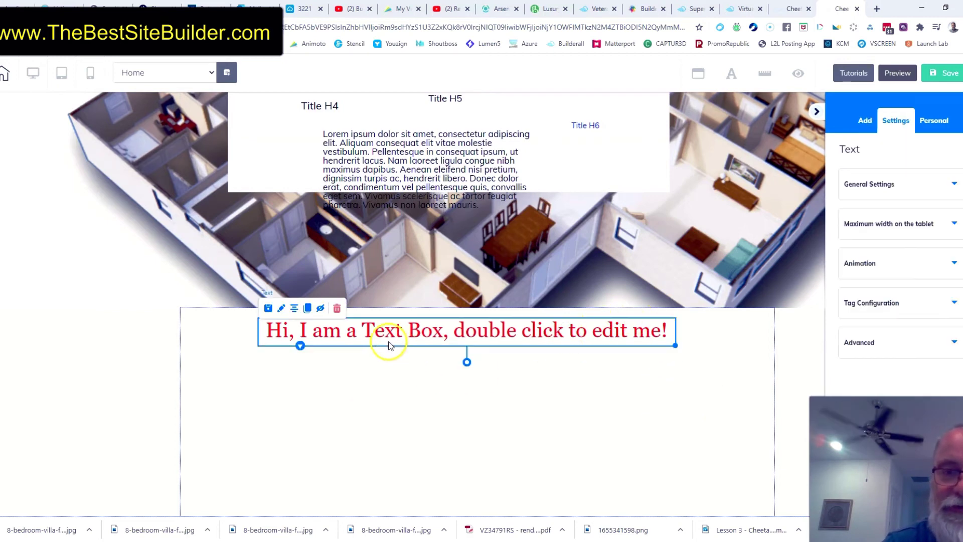
left_click(336, 309)
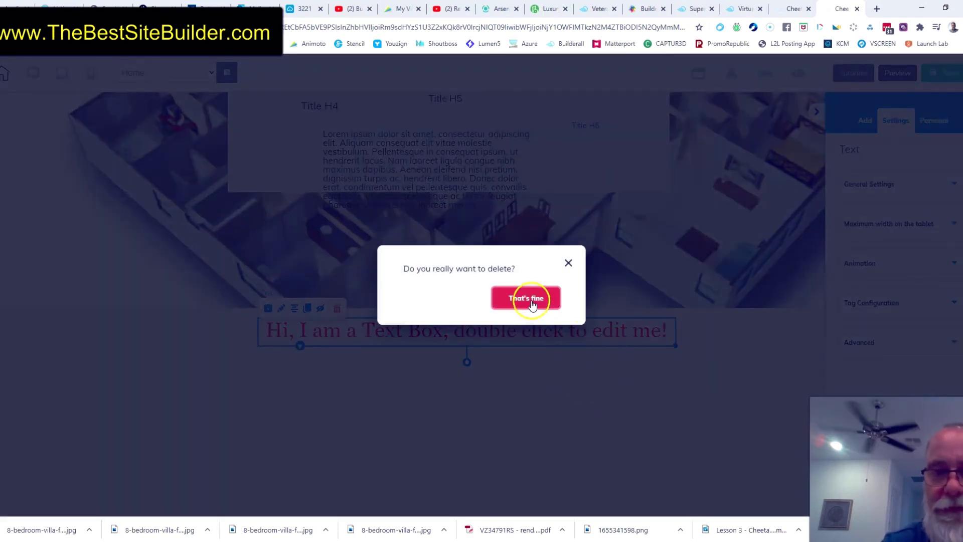
left_click(531, 301)
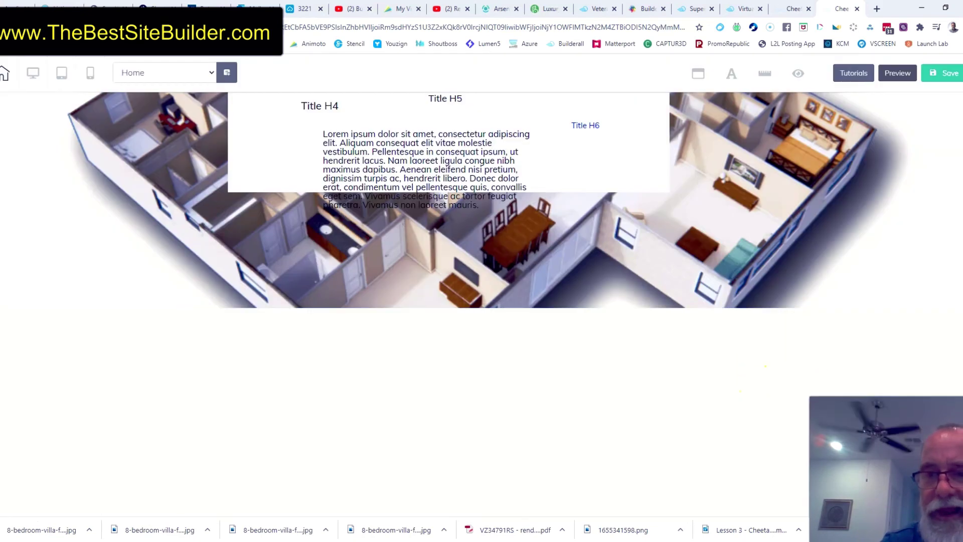
Select the blank panel below the floorplan and open its element settings
left_click(866, 354)
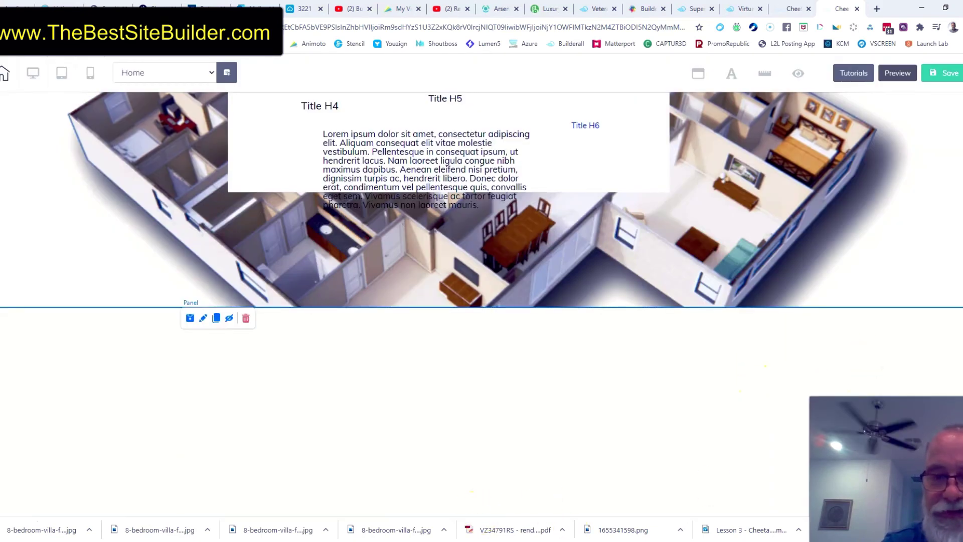
scroll(512, 446, "down", 1)
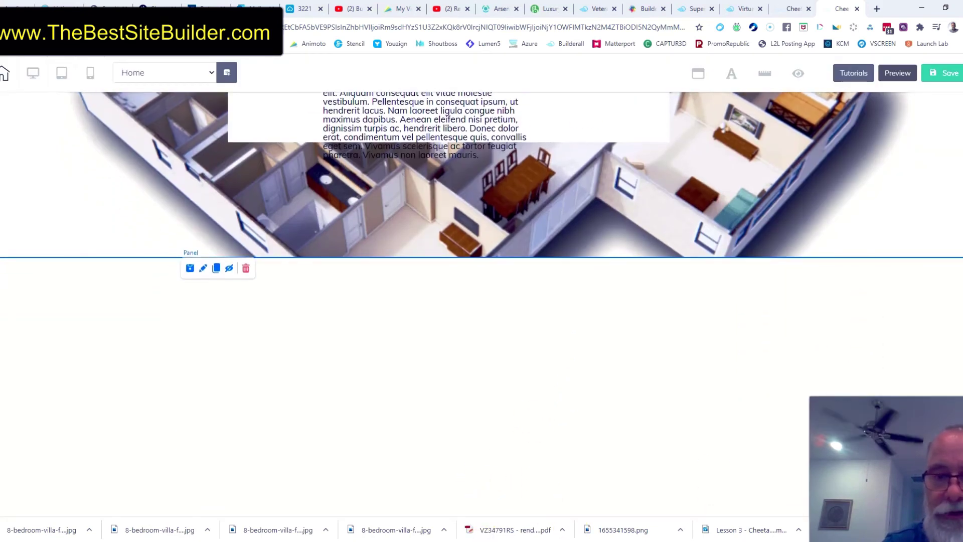
scroll(608, 370, "down", 1)
left_click(481, 525)
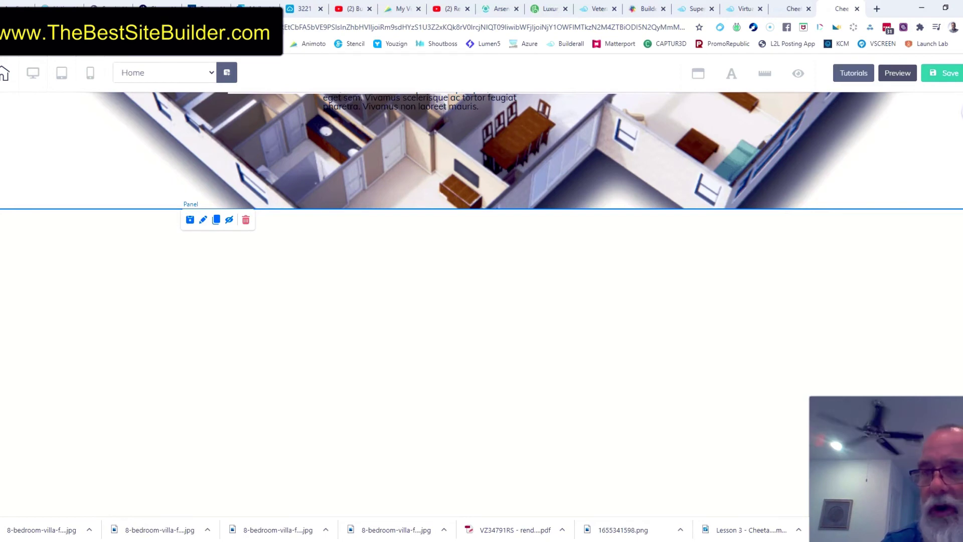
left_click(960, 111)
left_click(205, 221)
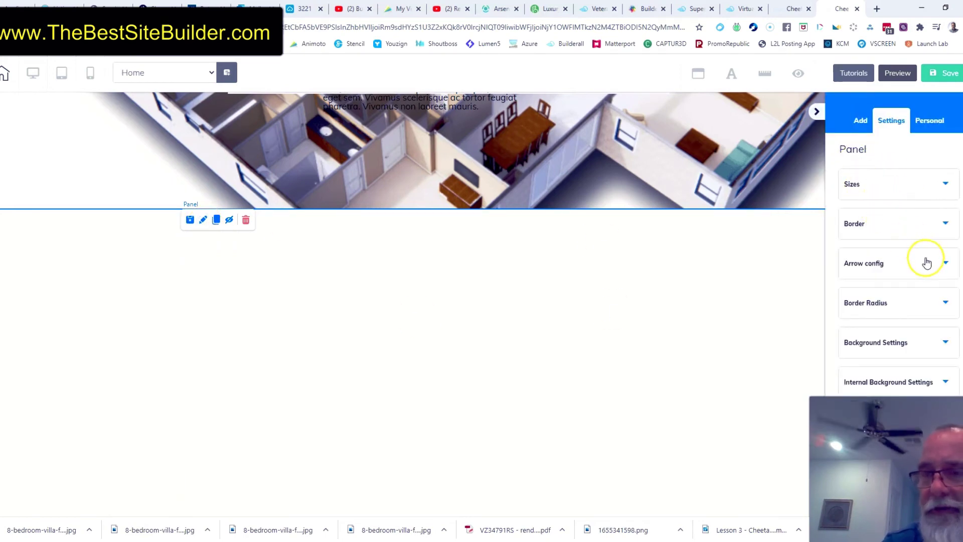
Give the panel a solid black background colour and expand its background Video options
scroll(903, 249, "down", 2)
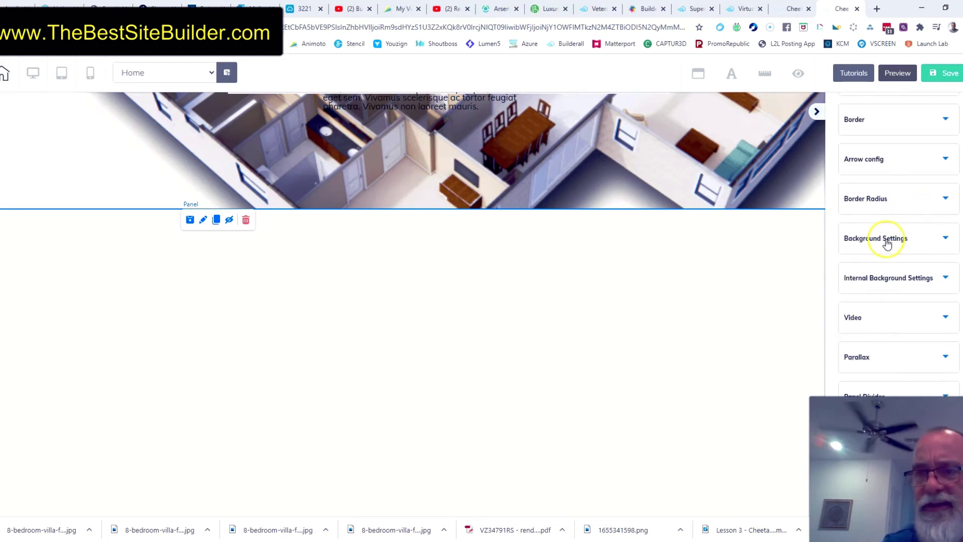
left_click(946, 239)
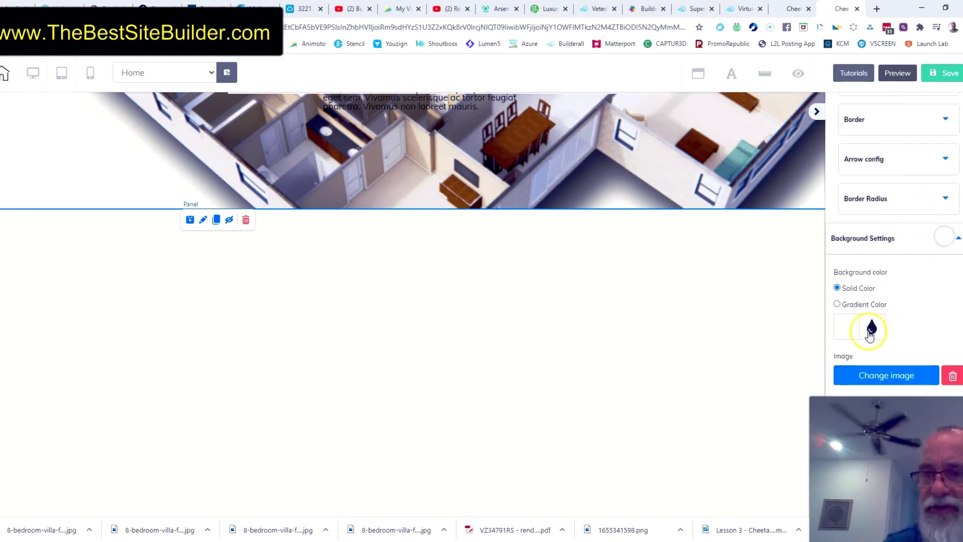
left_click(840, 321)
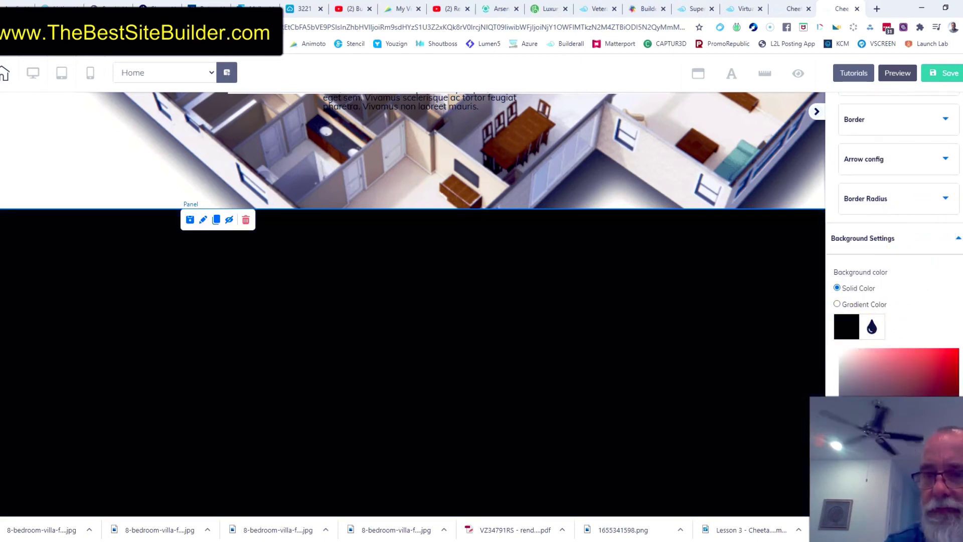
scroll(939, 258, "down", 5)
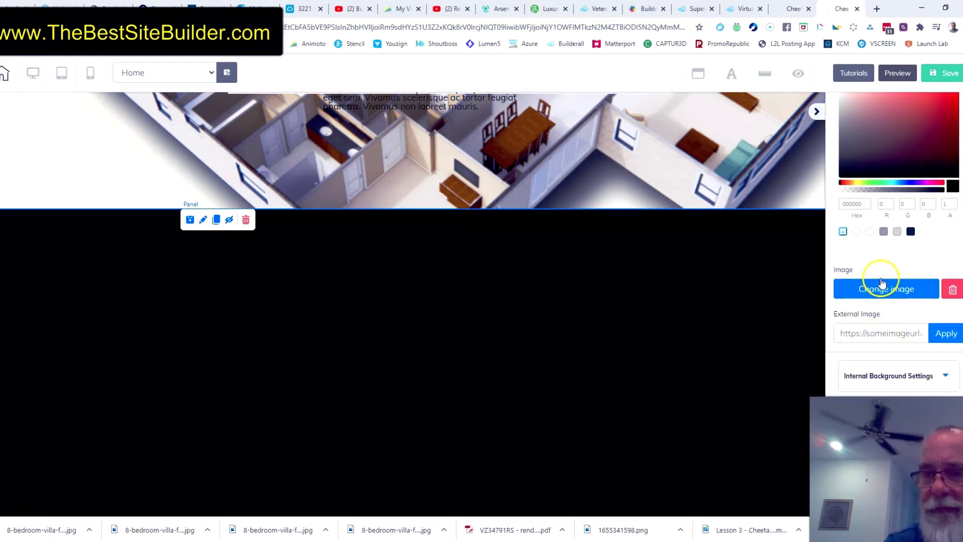
scroll(883, 262, "down", 3)
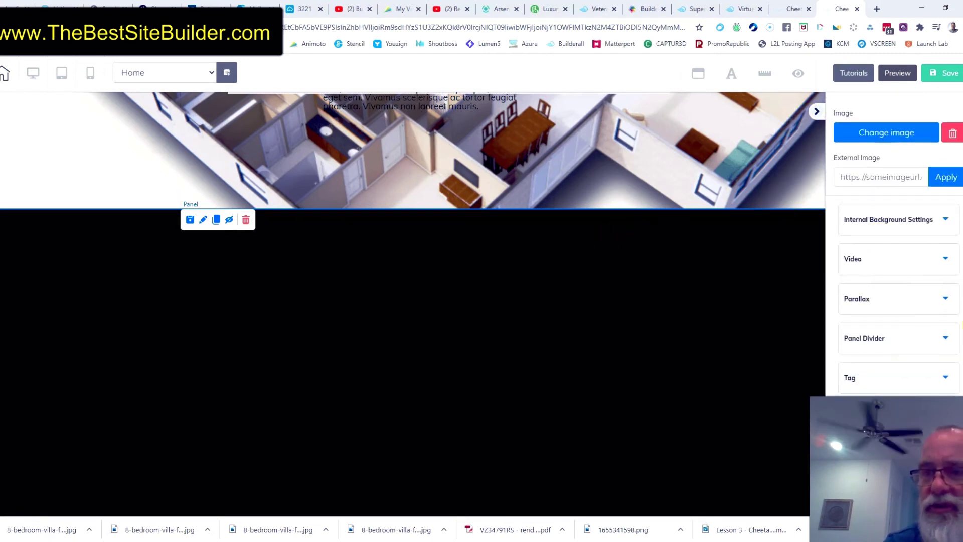
scroll(933, 281, "up", 1)
scroll(918, 284, "down", 1)
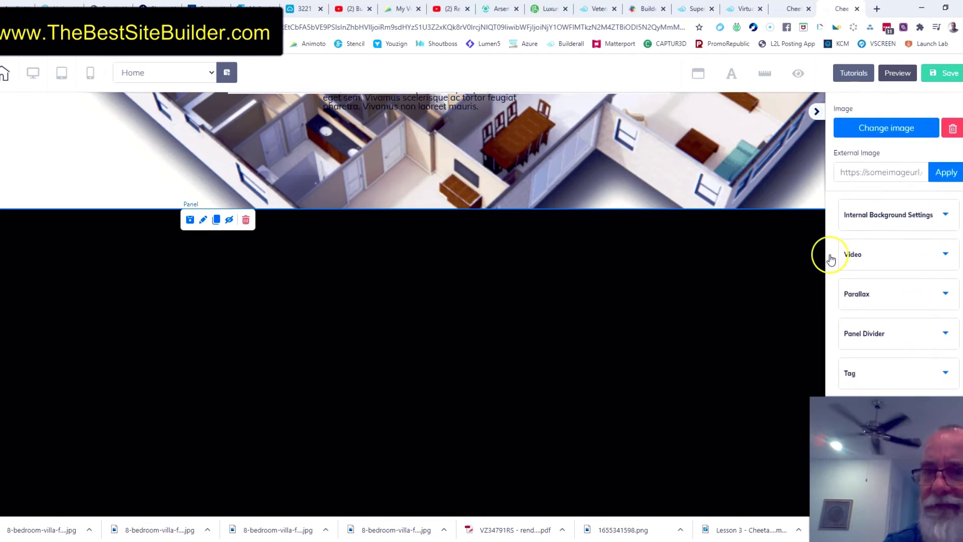
left_click(947, 253)
scroll(946, 243, "down", 2)
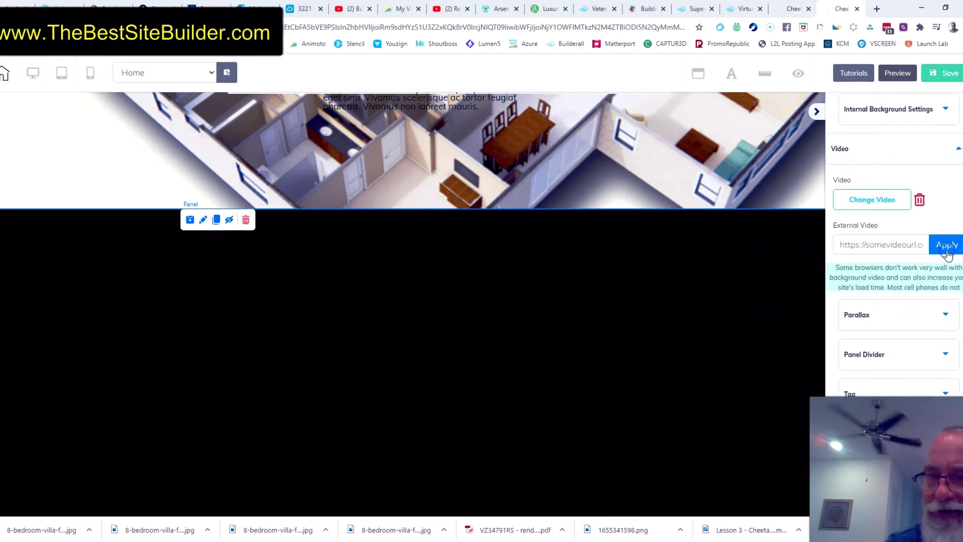
Choose the 'clouds' video as the panel background and enable Autoplay
left_click(867, 200)
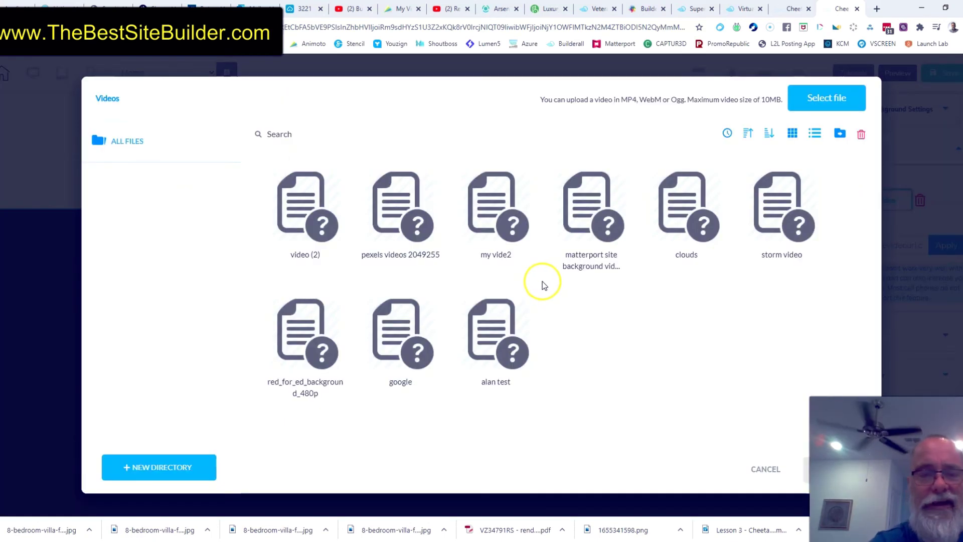
mouse_move(708, 215)
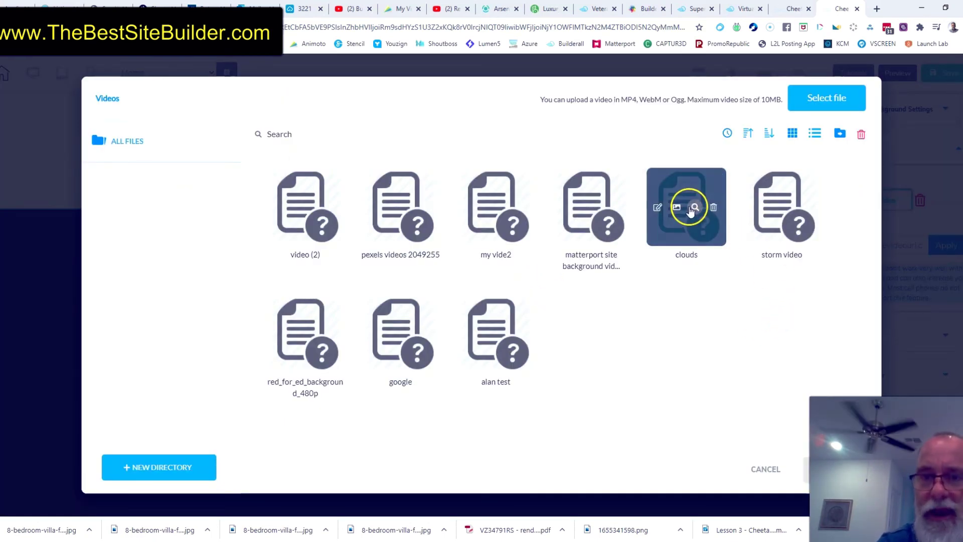
left_click(686, 191)
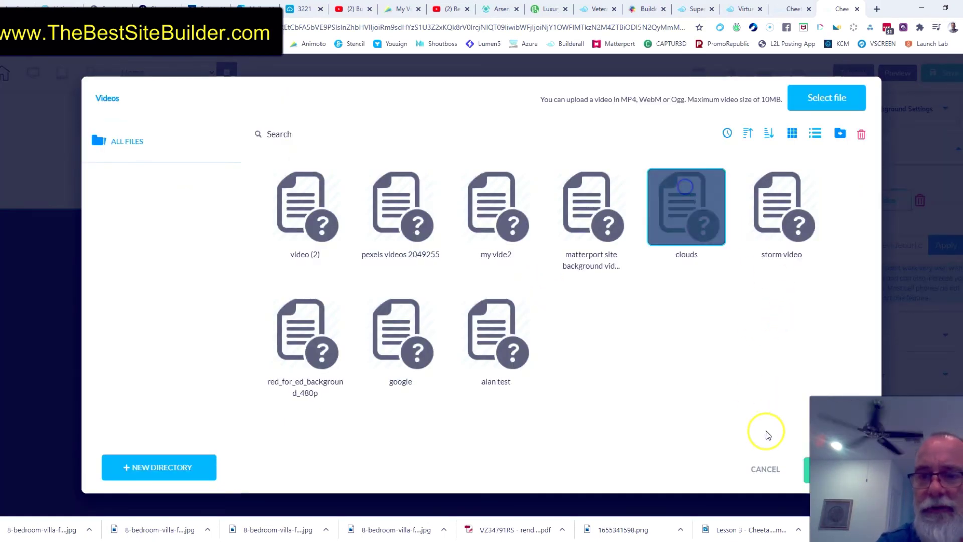
left_click(807, 469)
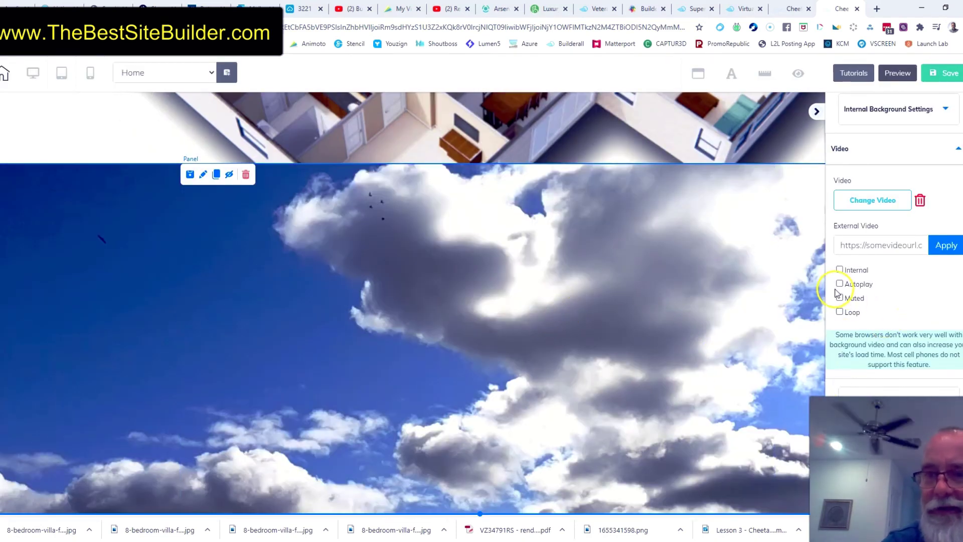
left_click(840, 284)
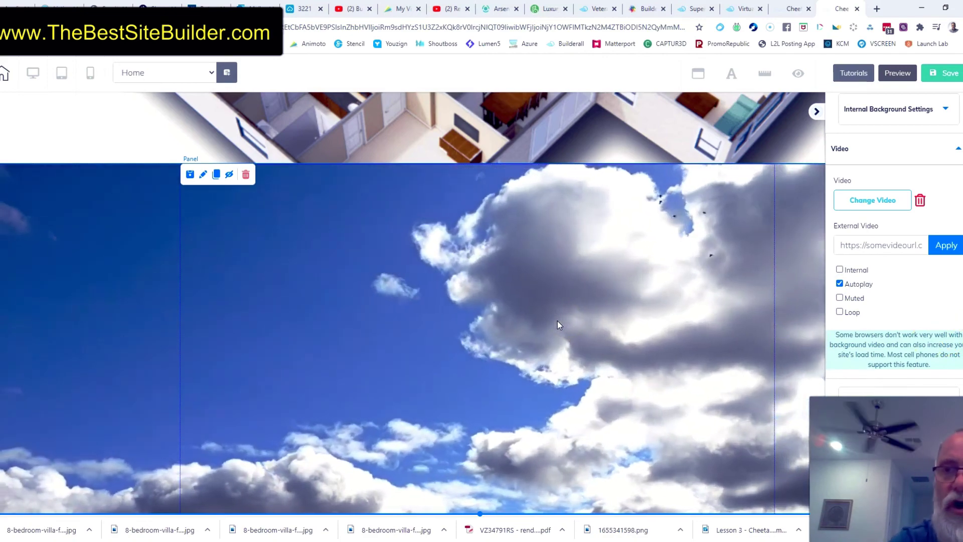
Save the site, publish it via "That's fine", and close the It's Done! message
left_click(941, 72)
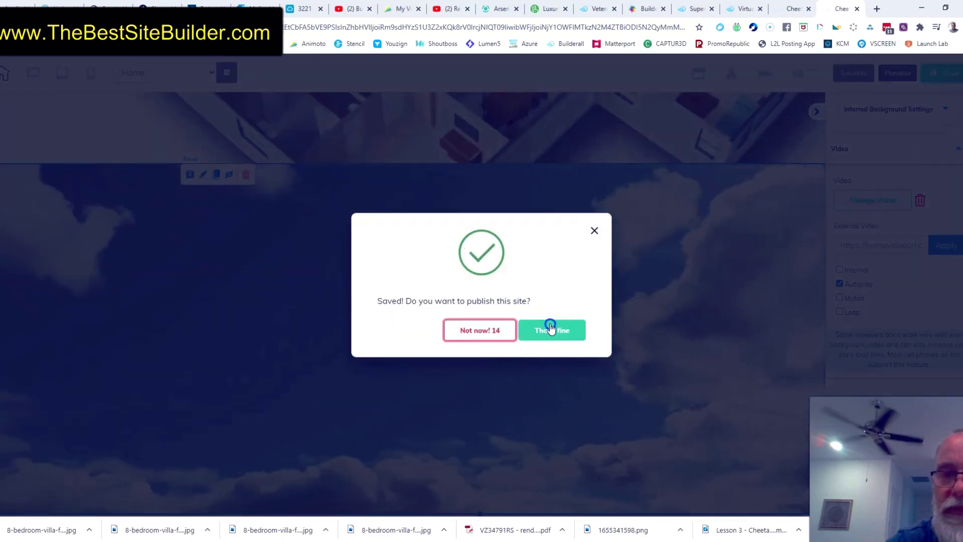
left_click(551, 327)
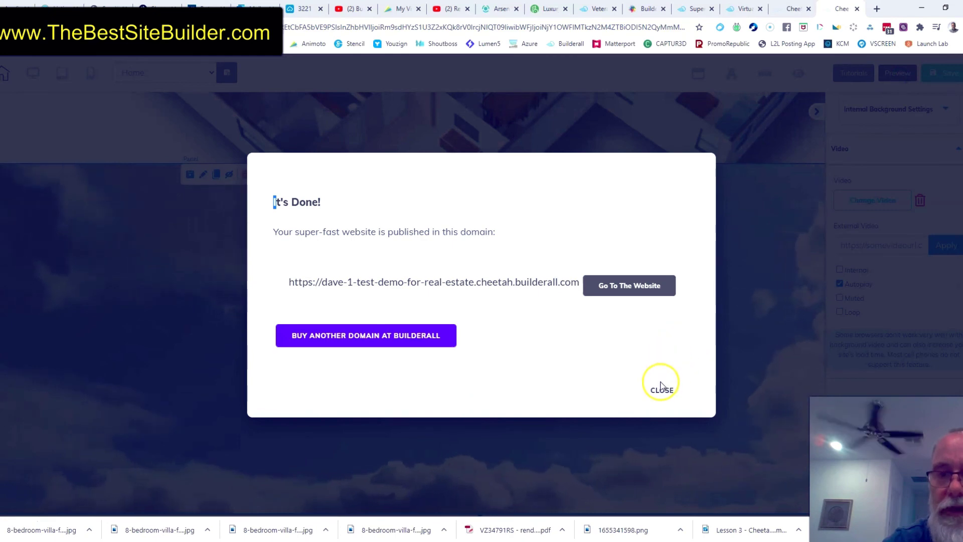
left_click(661, 387)
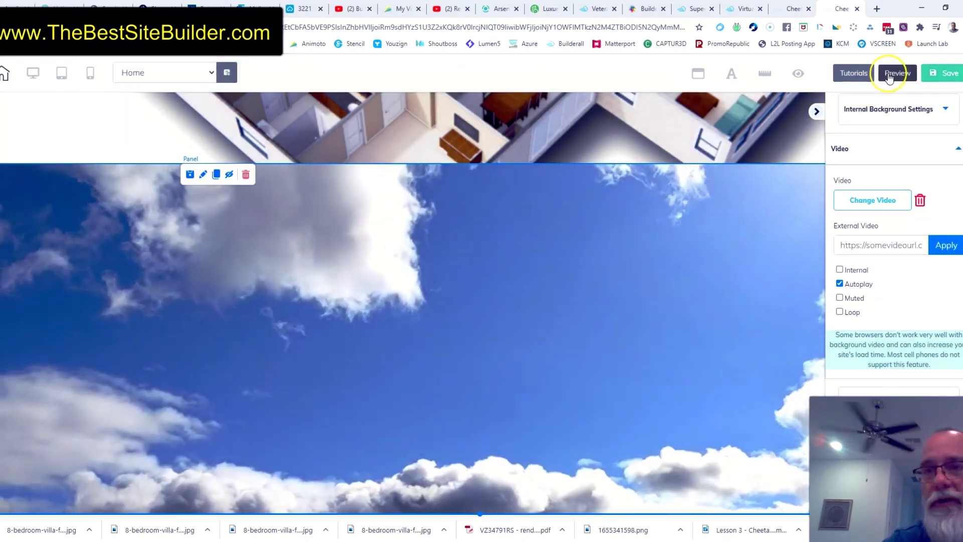
Preview the Home page and scroll through the floorplan, titles box and cloud video sections
left_click(896, 72)
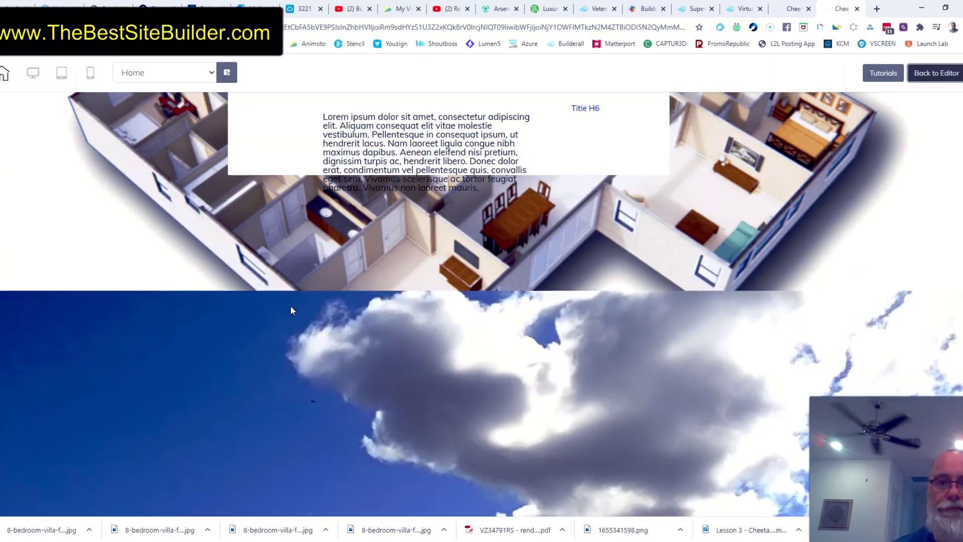
scroll(296, 306, "down", 4)
scroll(376, 269, "up", 2)
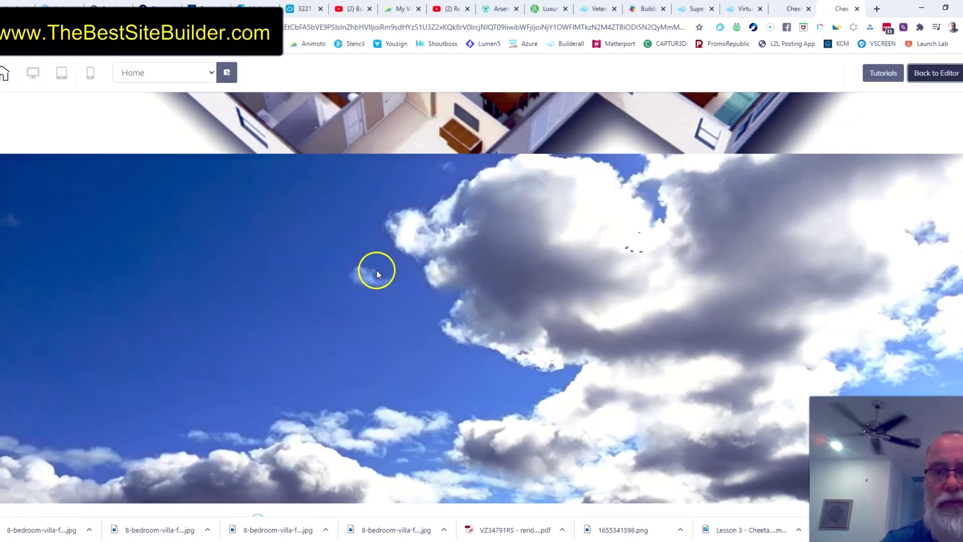
scroll(361, 263, "down", 2)
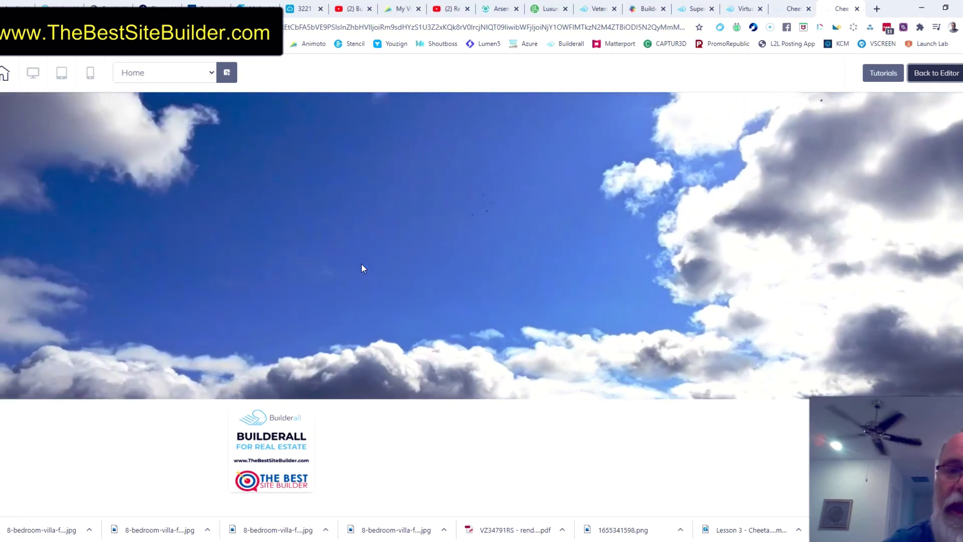
scroll(361, 264, "up", 5)
scroll(362, 266, "down", 8)
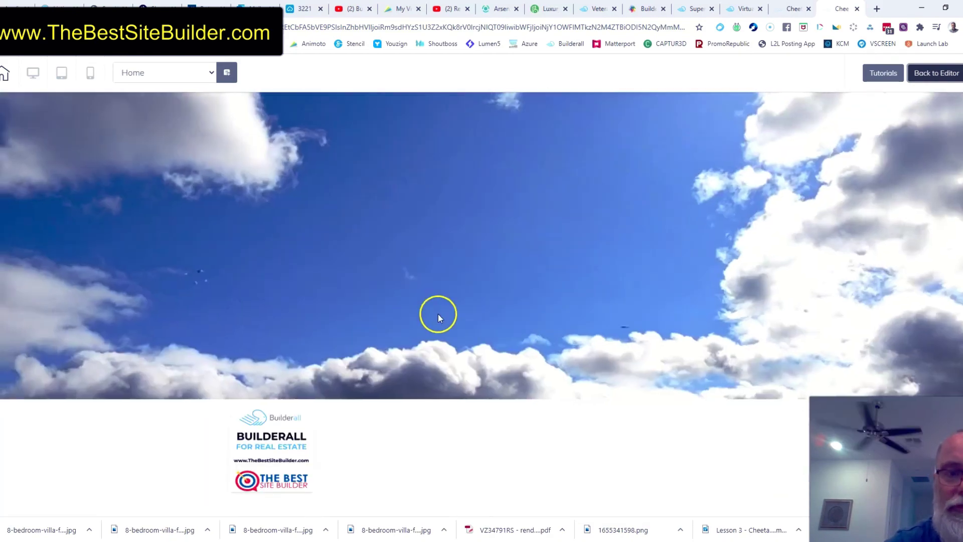
scroll(484, 449, "up", 10)
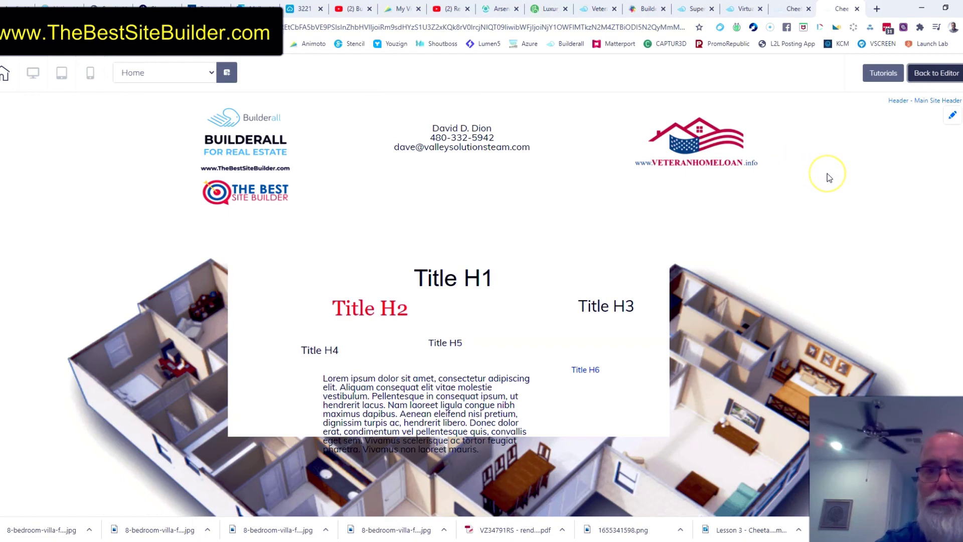
scroll(828, 177, "down", 3)
scroll(833, 172, "up", 3)
scroll(803, 166, "down", 3)
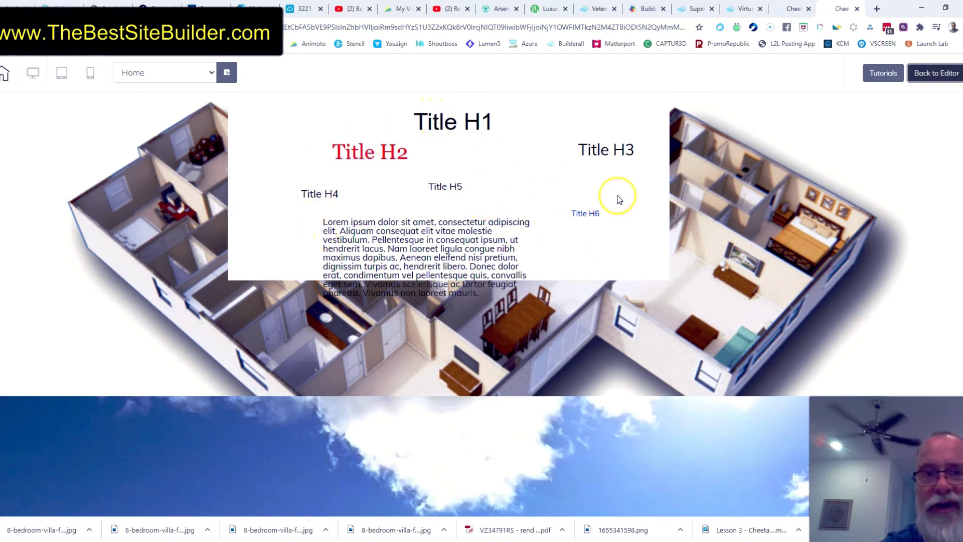
scroll(853, 221, "down", 6)
scroll(735, 272, "up", 3)
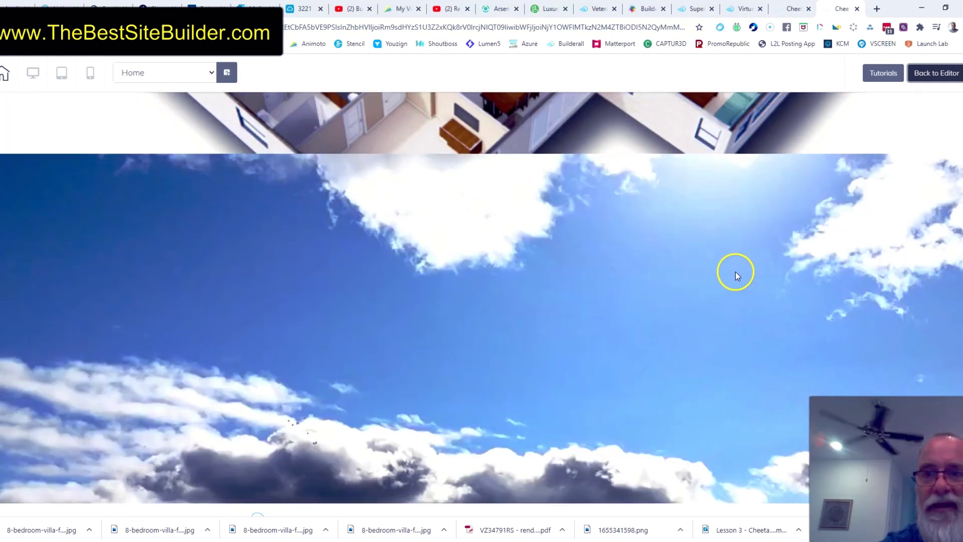
scroll(627, 273, "down", 2)
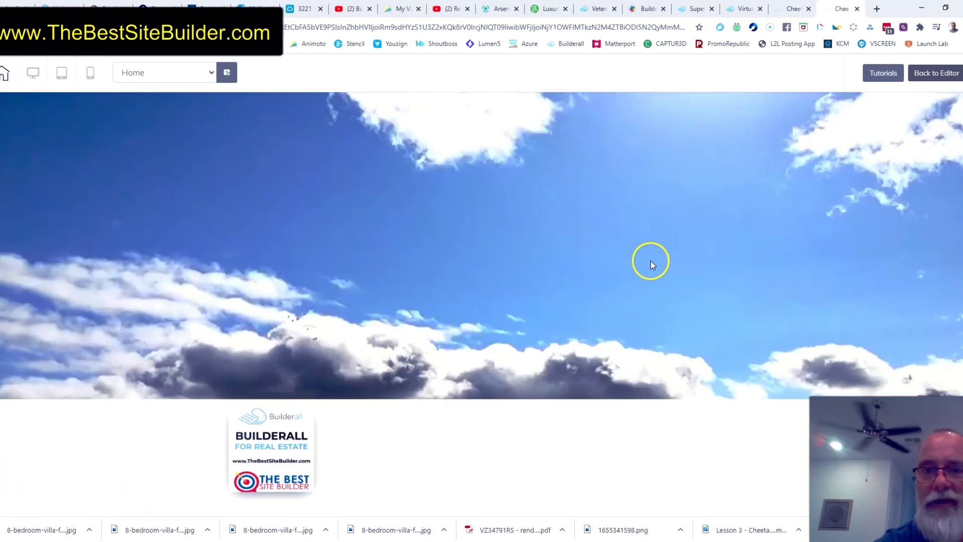